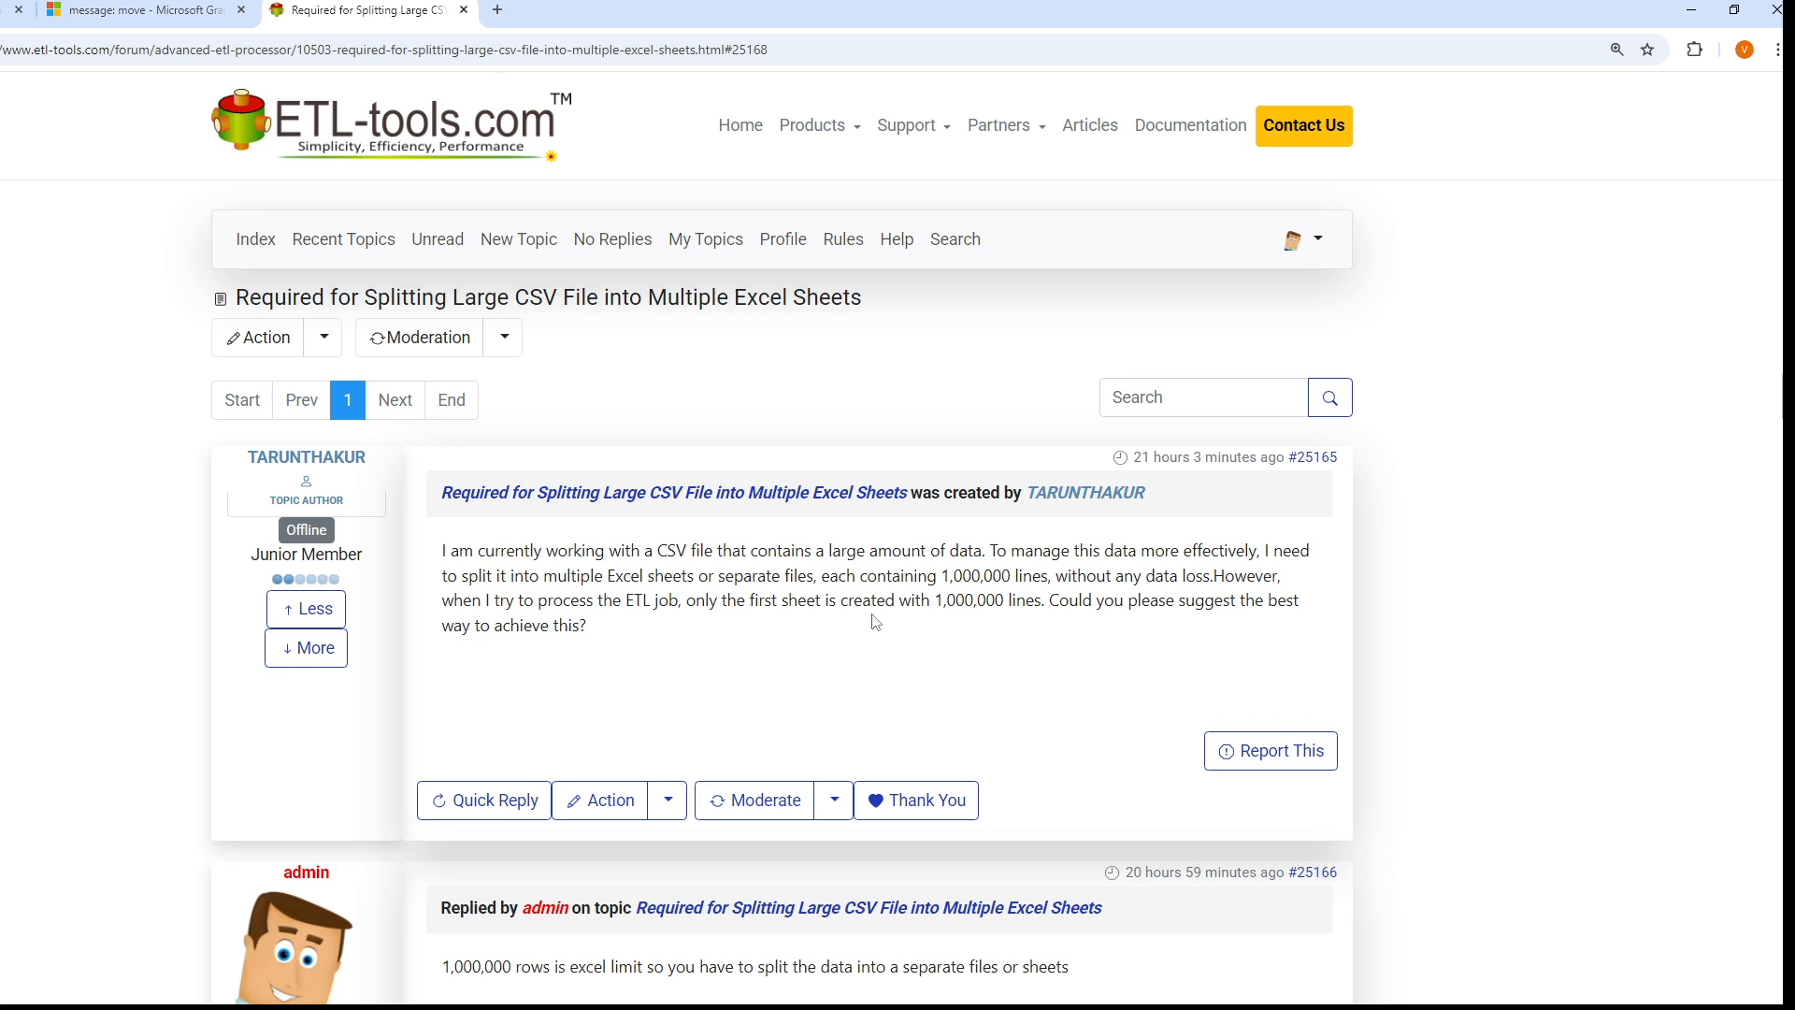
# Step: Highlight the separate files requirement in the forum post and switch to Advanced ETL Processor
pyautogui.moveTo(823, 580); pyautogui.dragTo(719, 577)
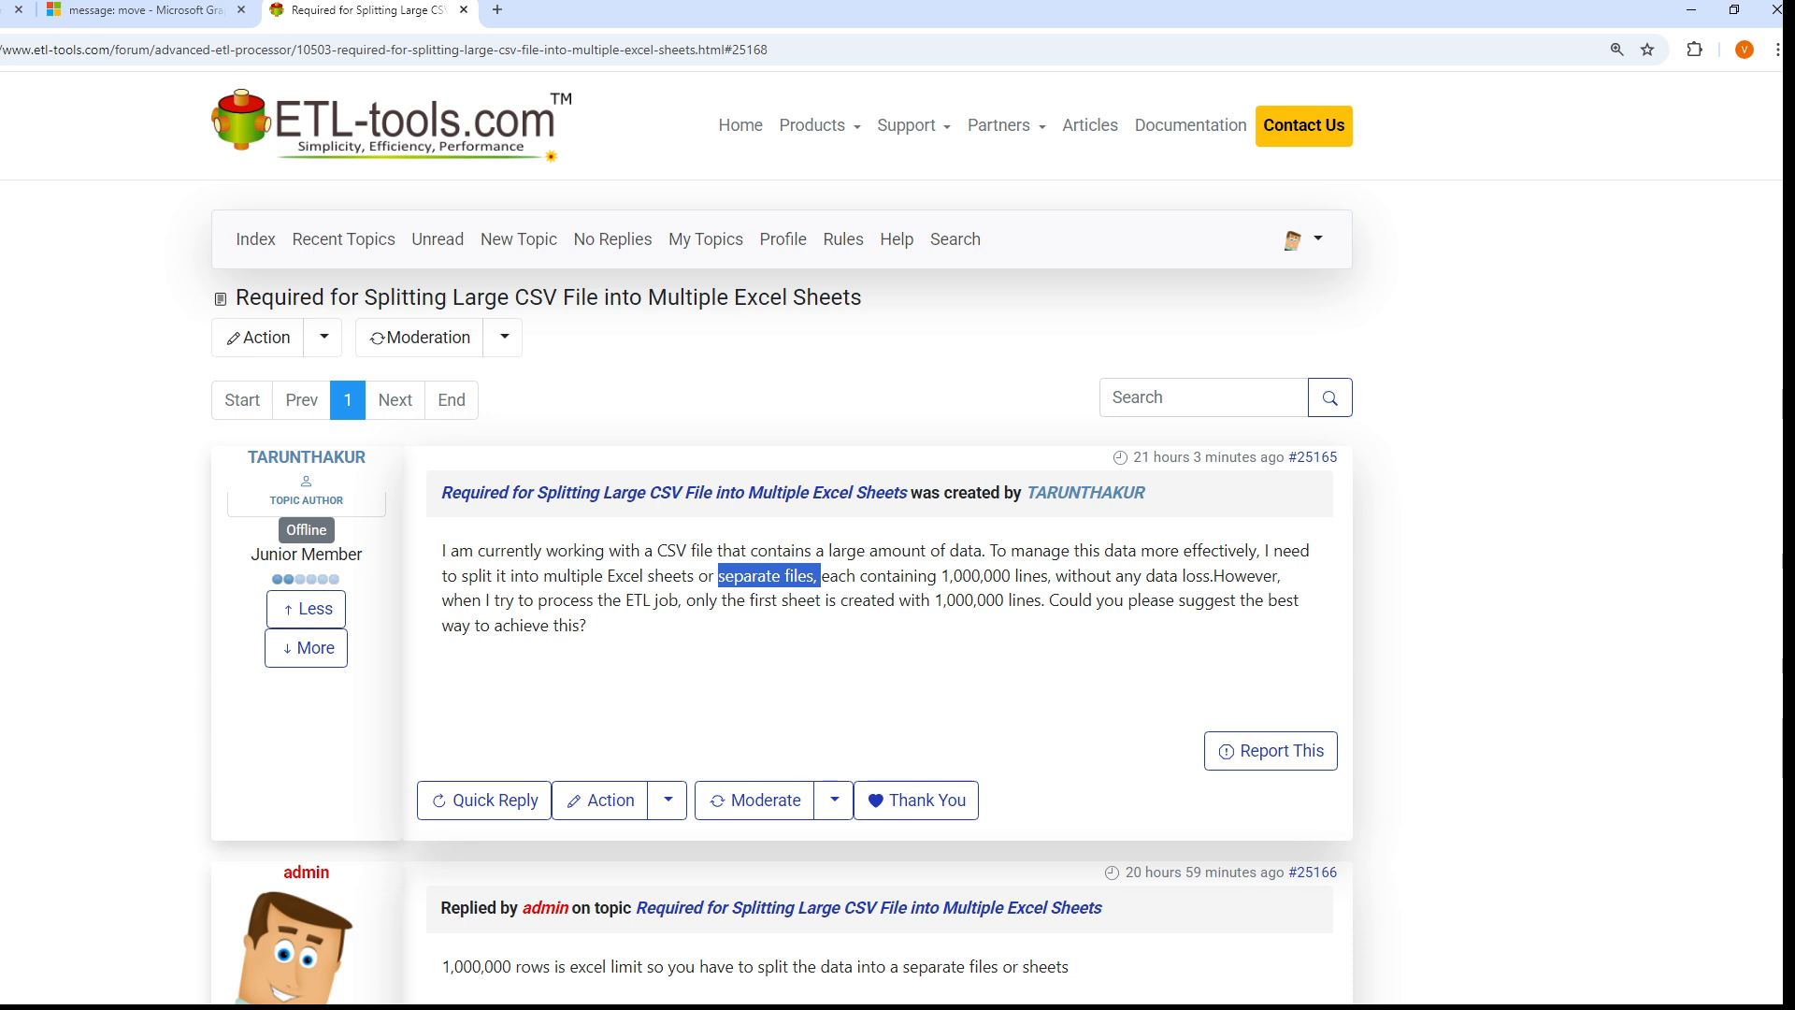
pyautogui.hotkey('alt', 'Tab')
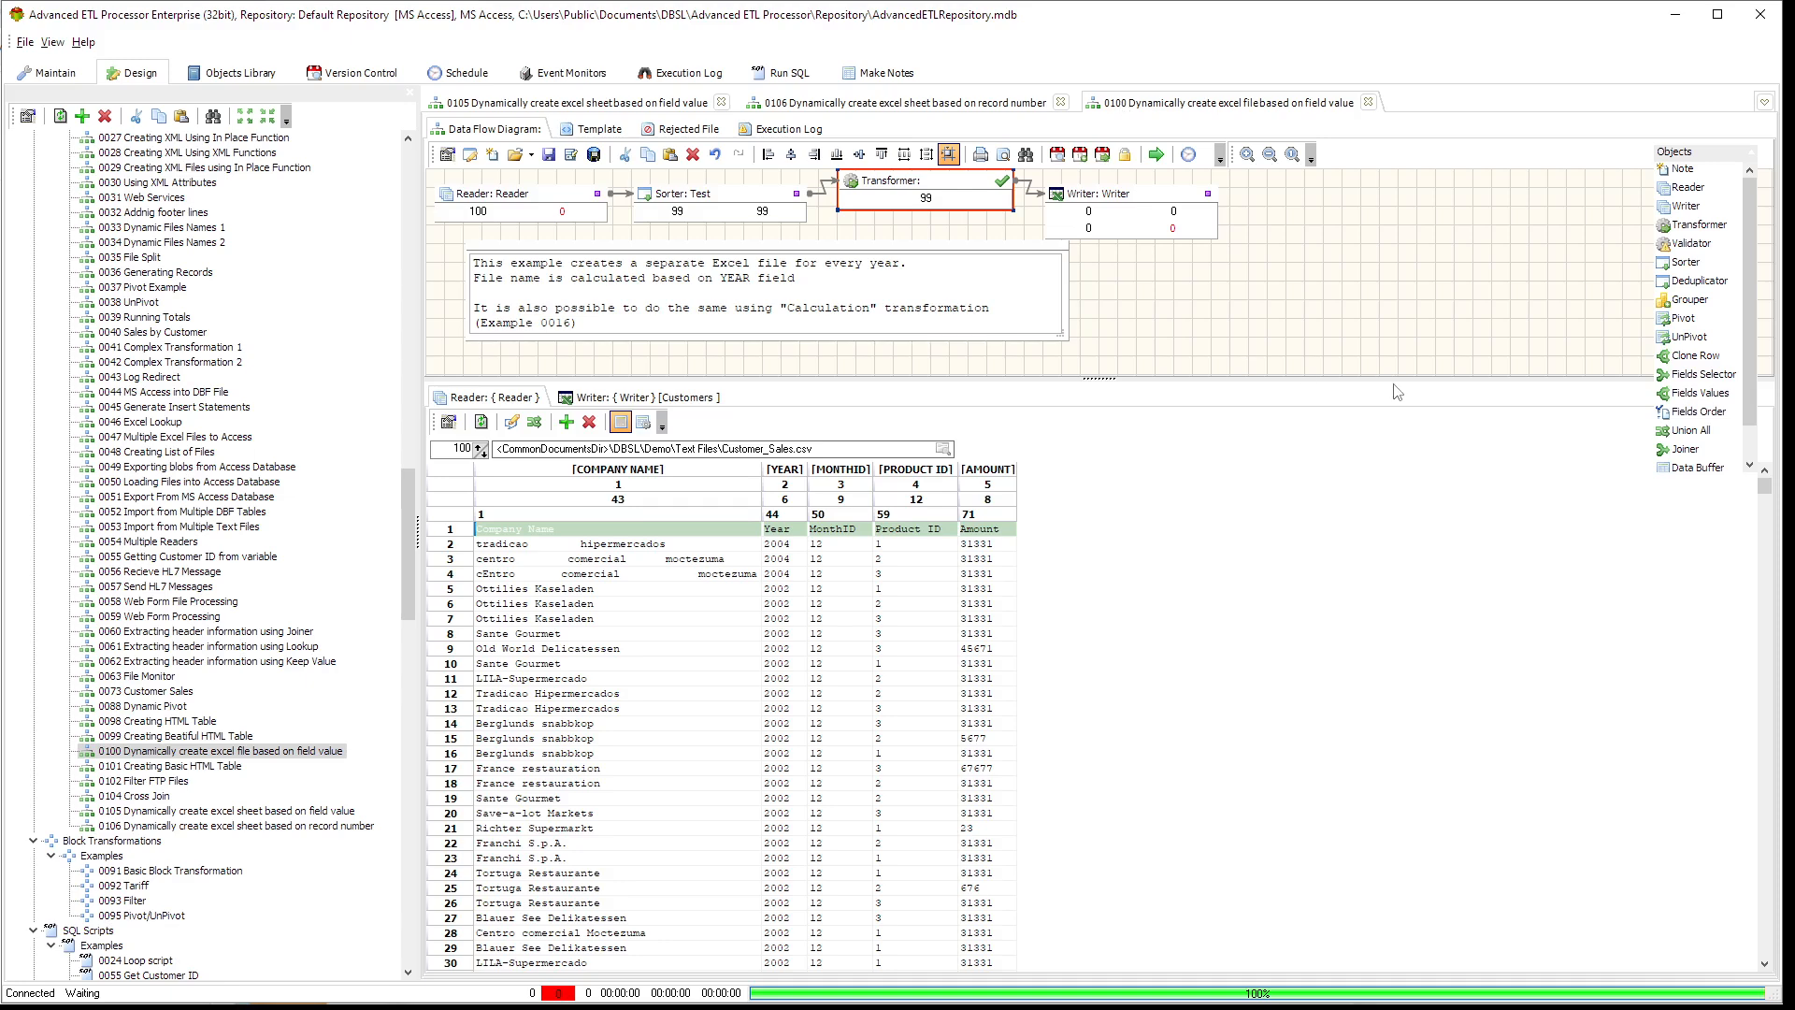
pyautogui.click(1386, 331)
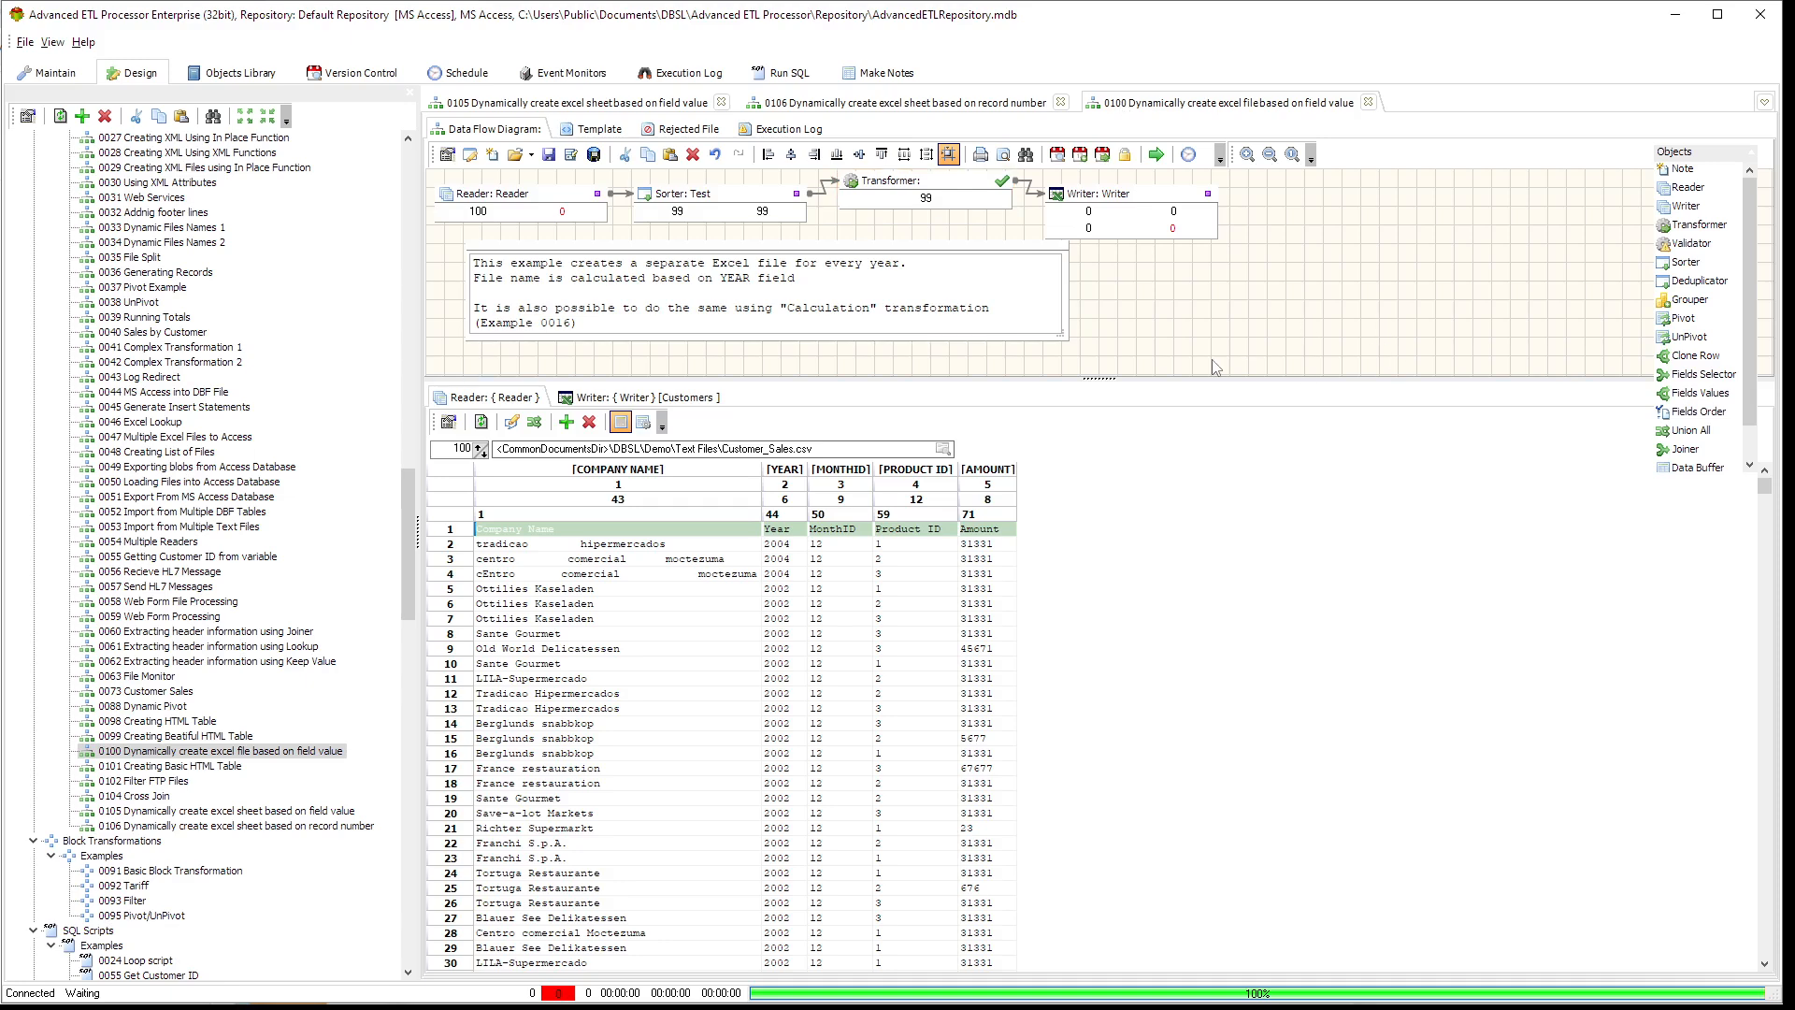
# Step: Compare the YEAR values across the Customer_Sales.csv rows in the reader preview of example 0100
pyautogui.click(849, 530)
pyautogui.click(779, 589)
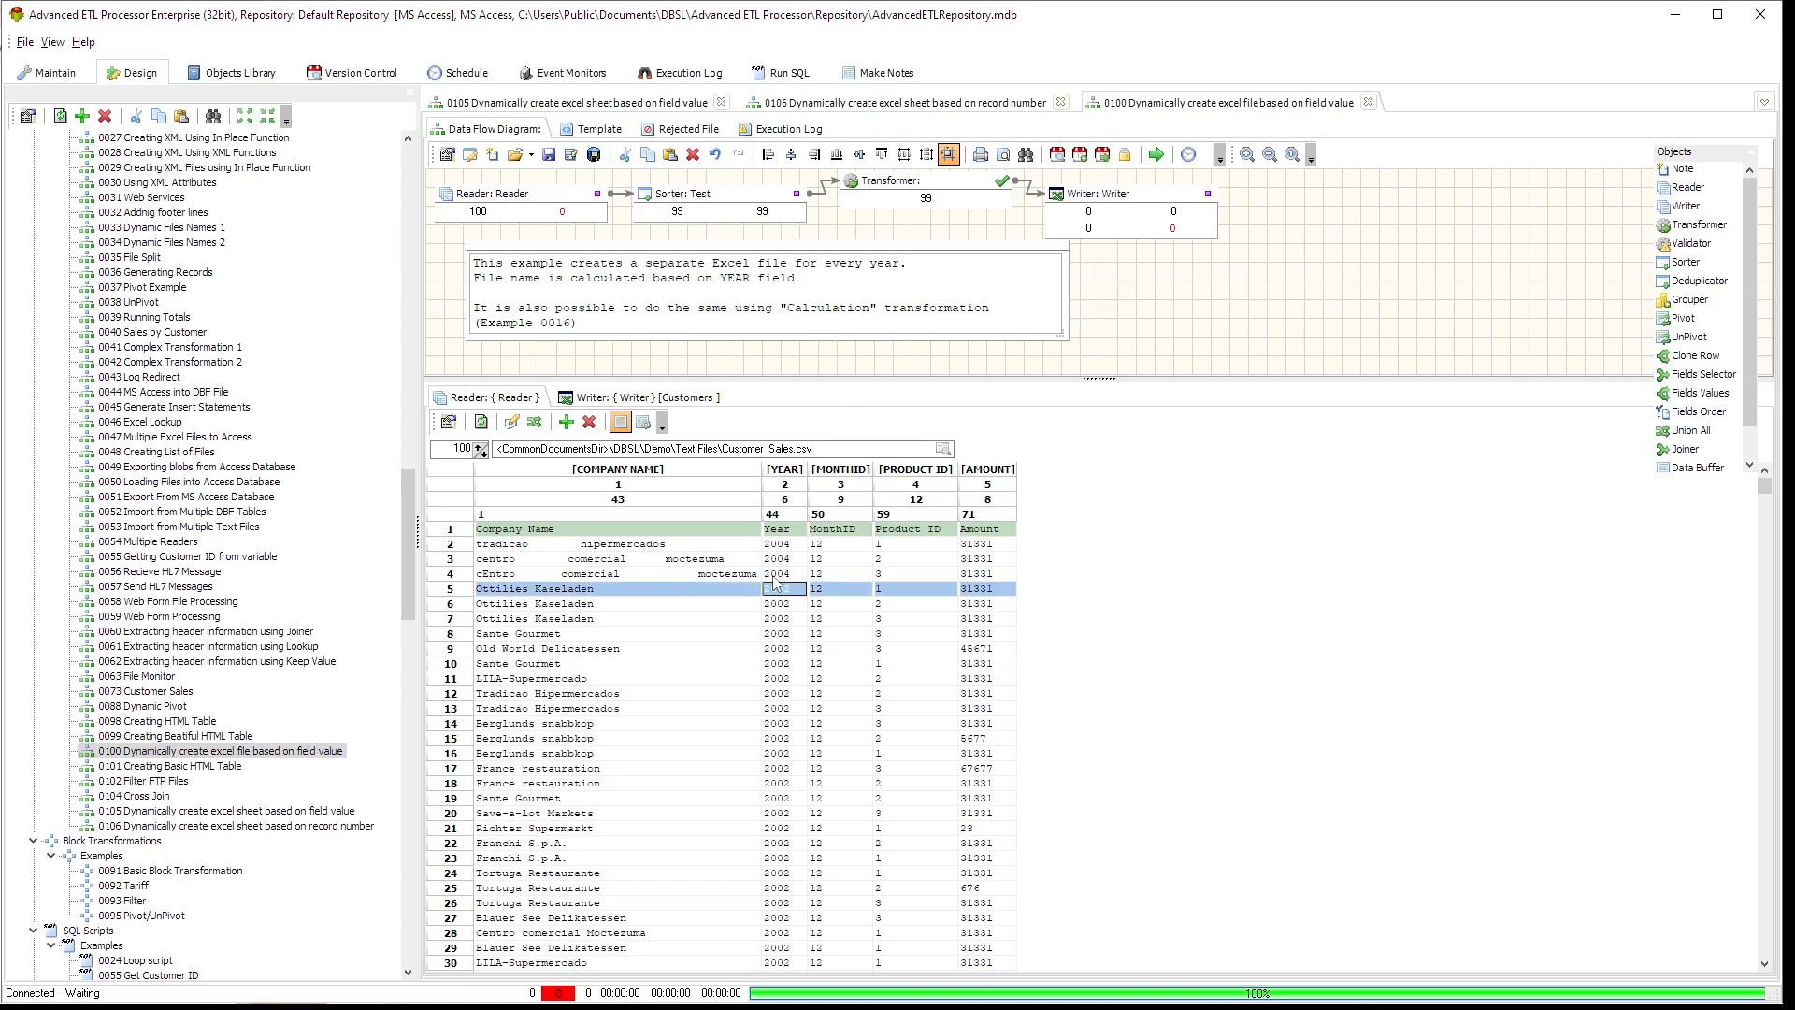
pyautogui.click(783, 546)
pyautogui.click(784, 589)
pyautogui.click(790, 546)
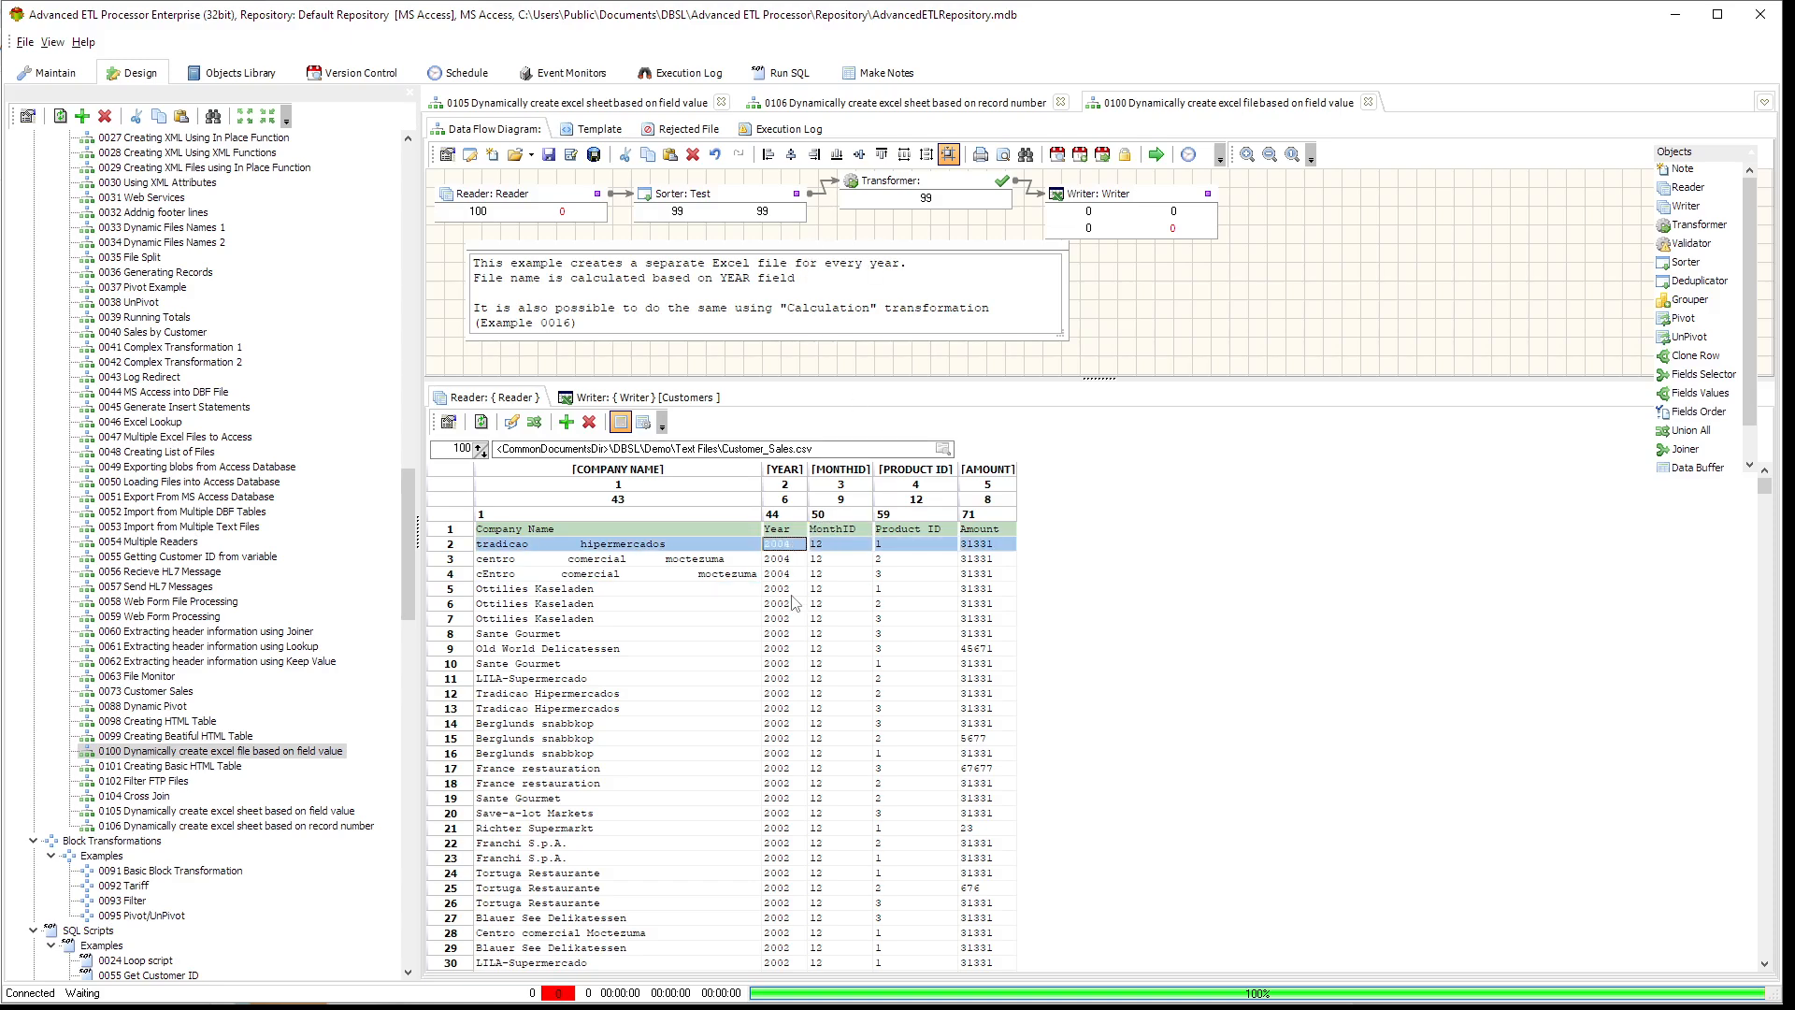
pyautogui.click(793, 591)
pyautogui.click(790, 546)
pyautogui.click(802, 619)
pyautogui.click(786, 548)
# Step: Inspect the <file_name> variable expression in the output path of example 0100's Excel writer
pyautogui.click(692, 398)
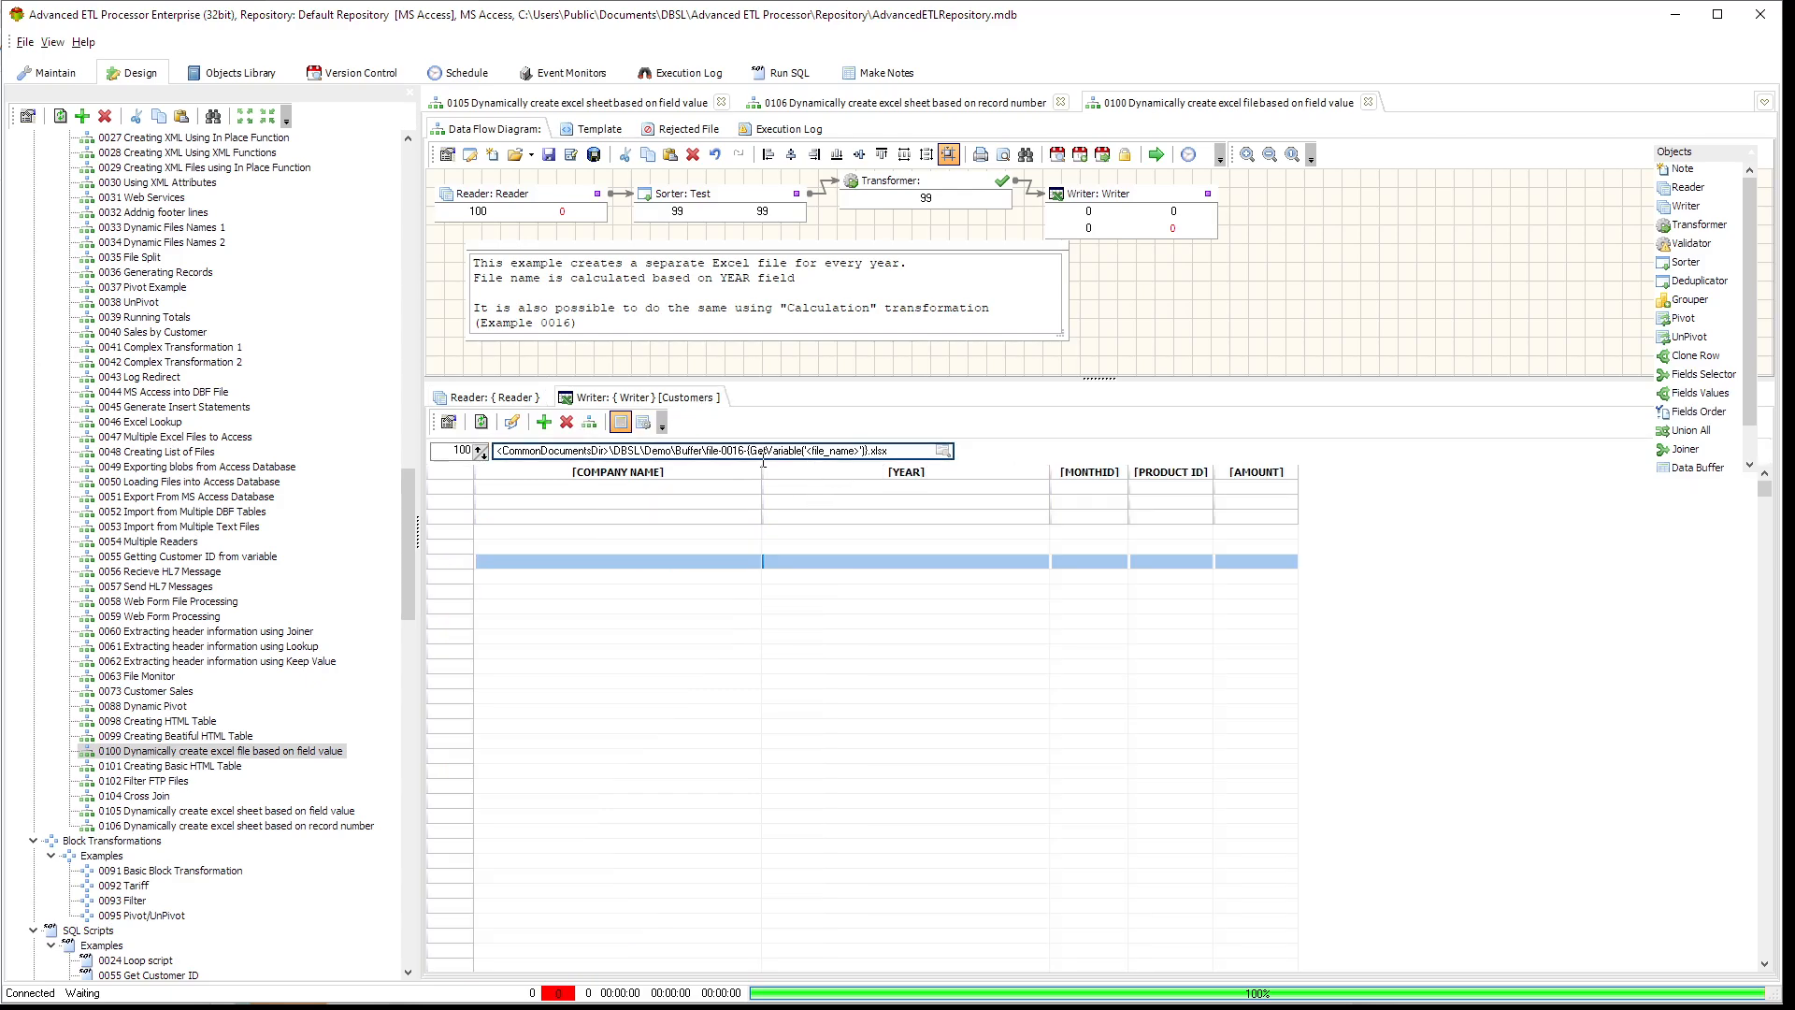
pyautogui.moveTo(747, 452); pyautogui.dragTo(848, 476)
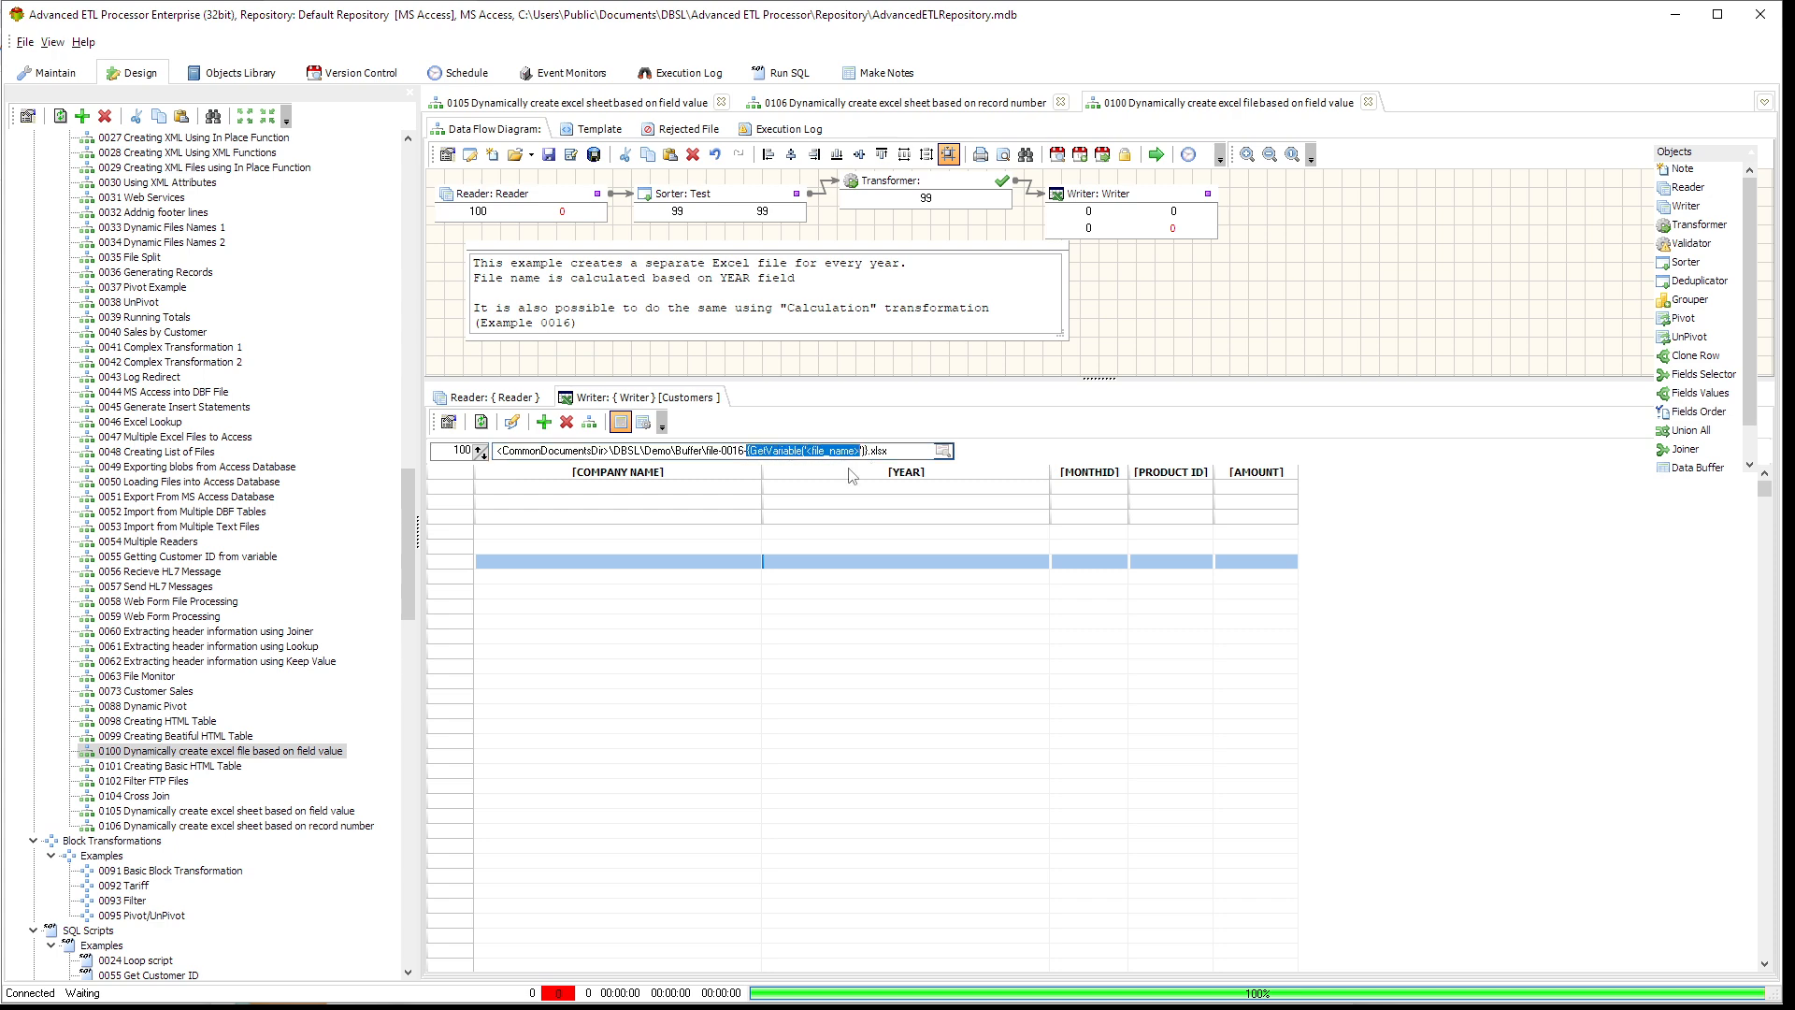
pyautogui.click(917, 640)
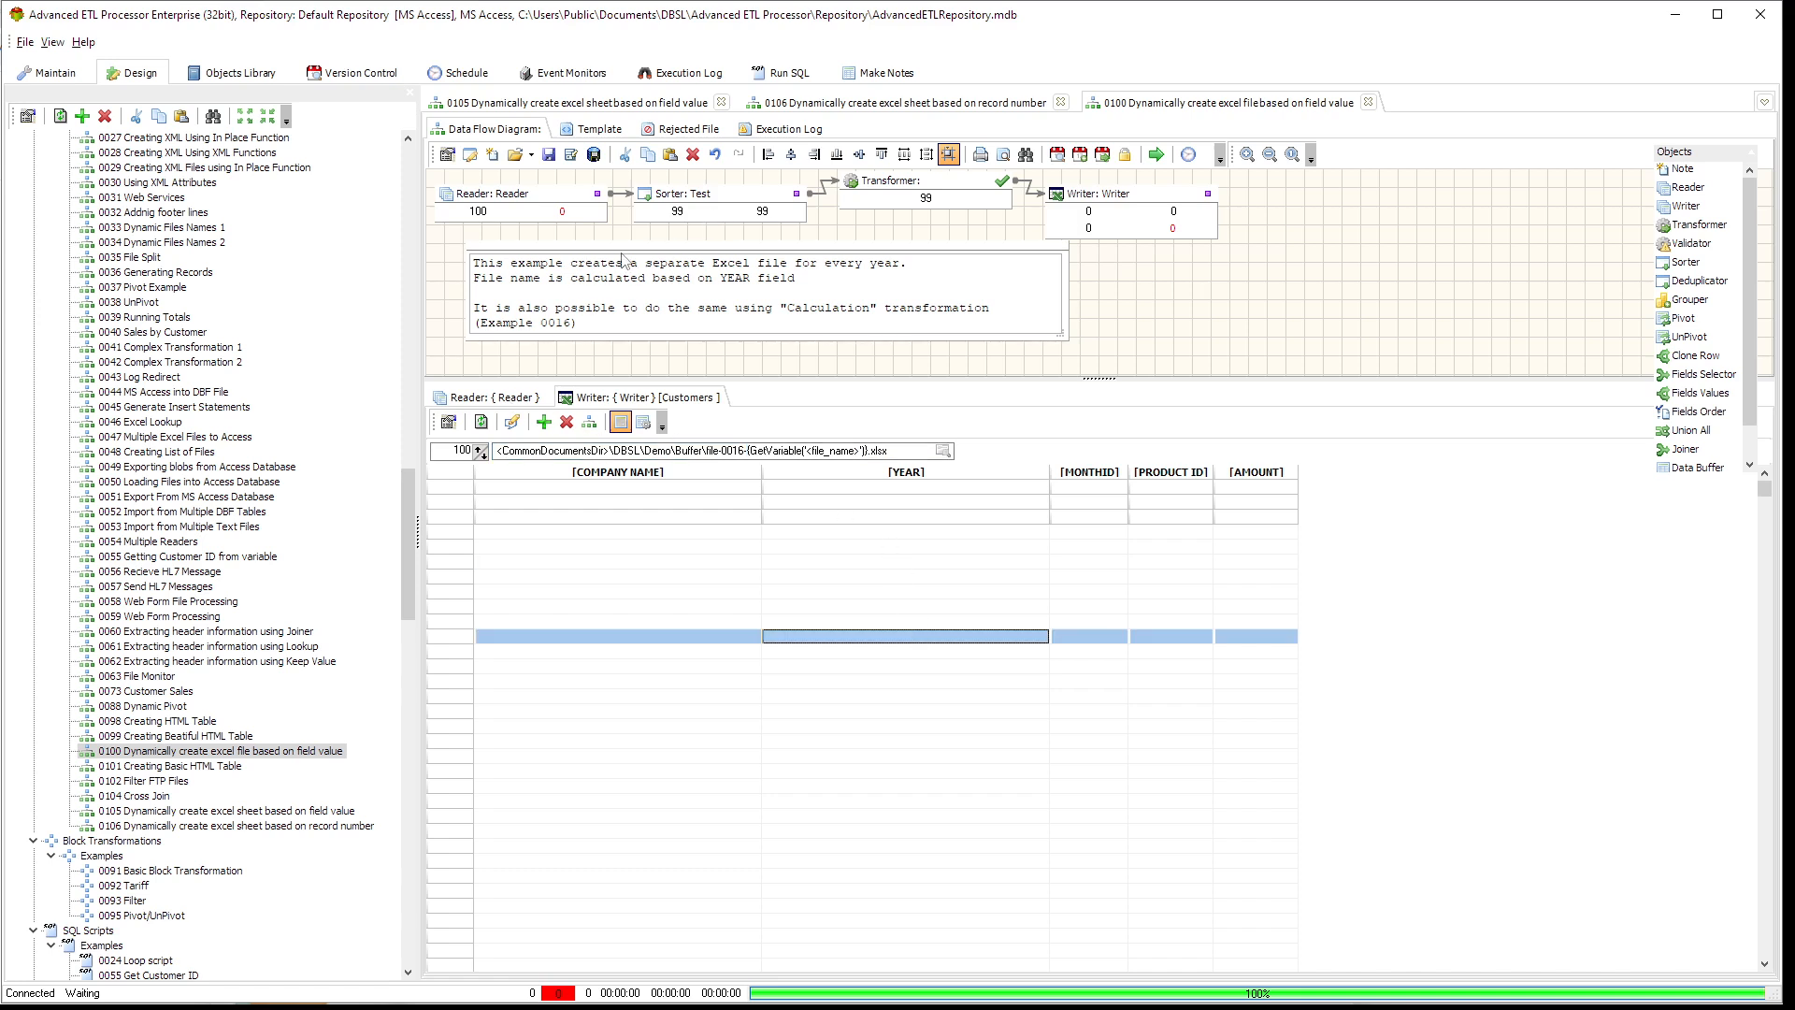
# Step: Review the Sorter's sort fields and the Transformer's field mapping in example 0100, leaving both unchanged
pyautogui.doubleClick(691, 199)
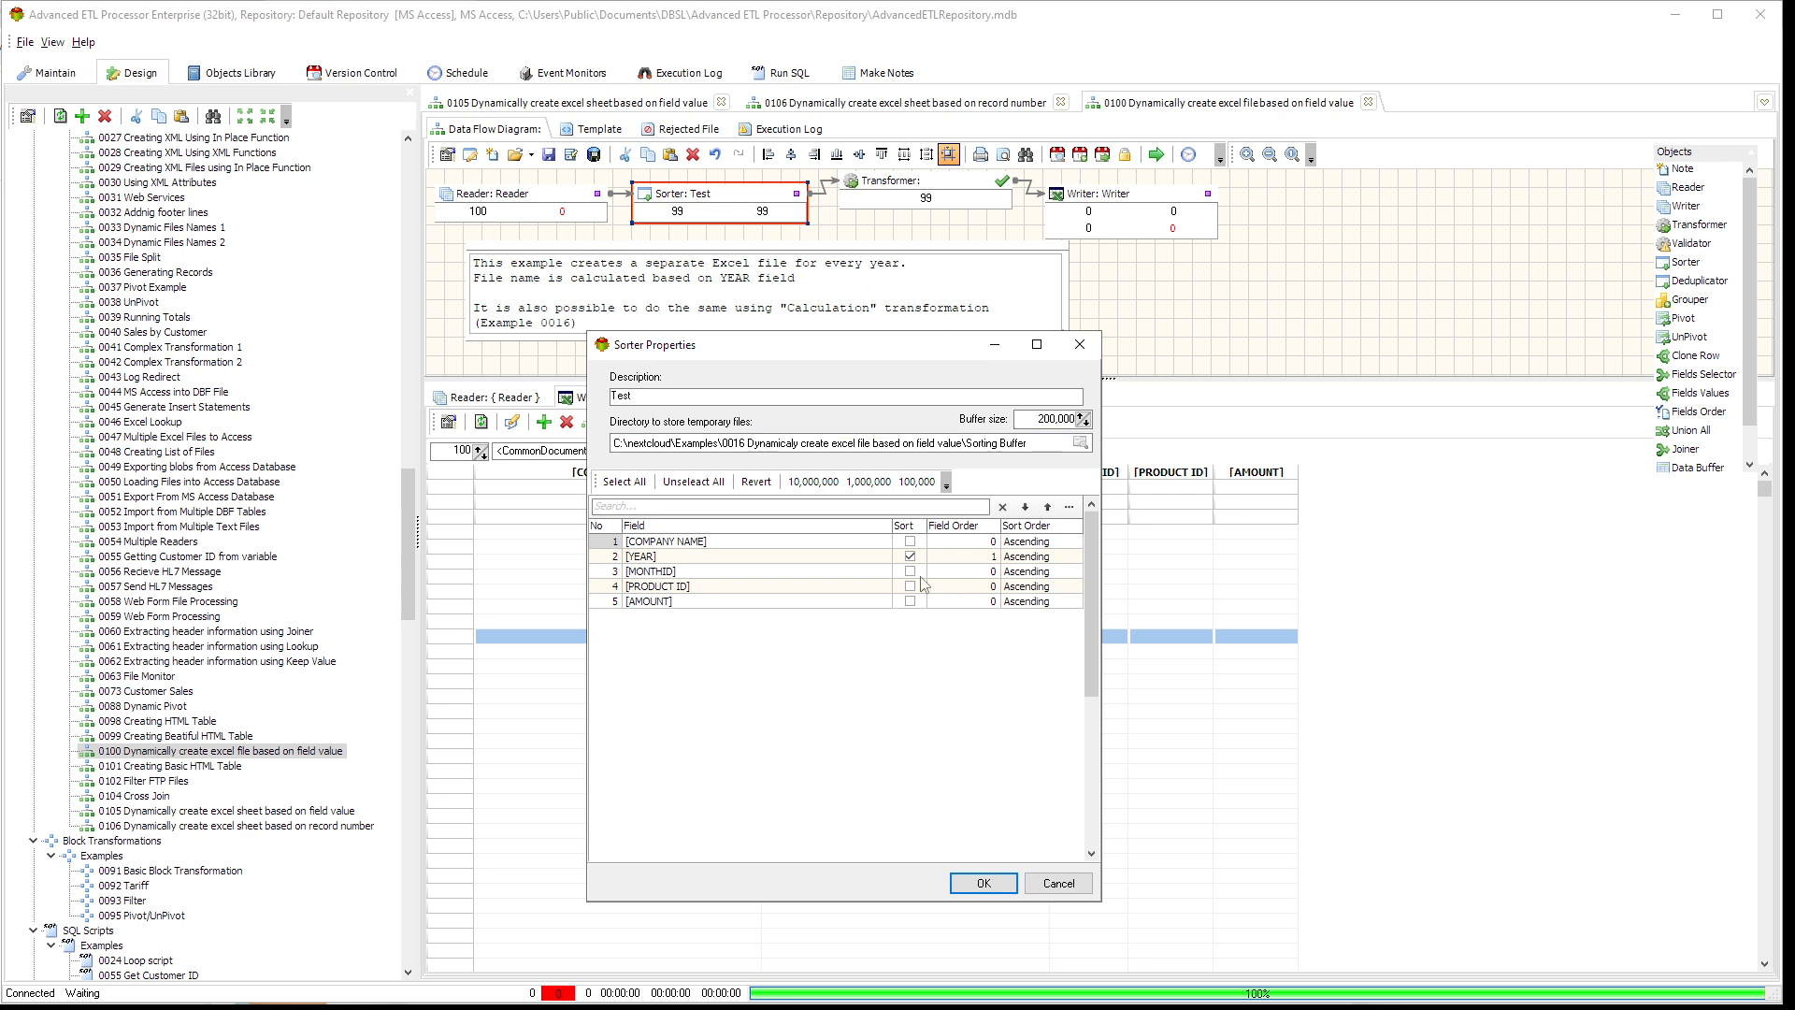
pyautogui.click(1047, 882)
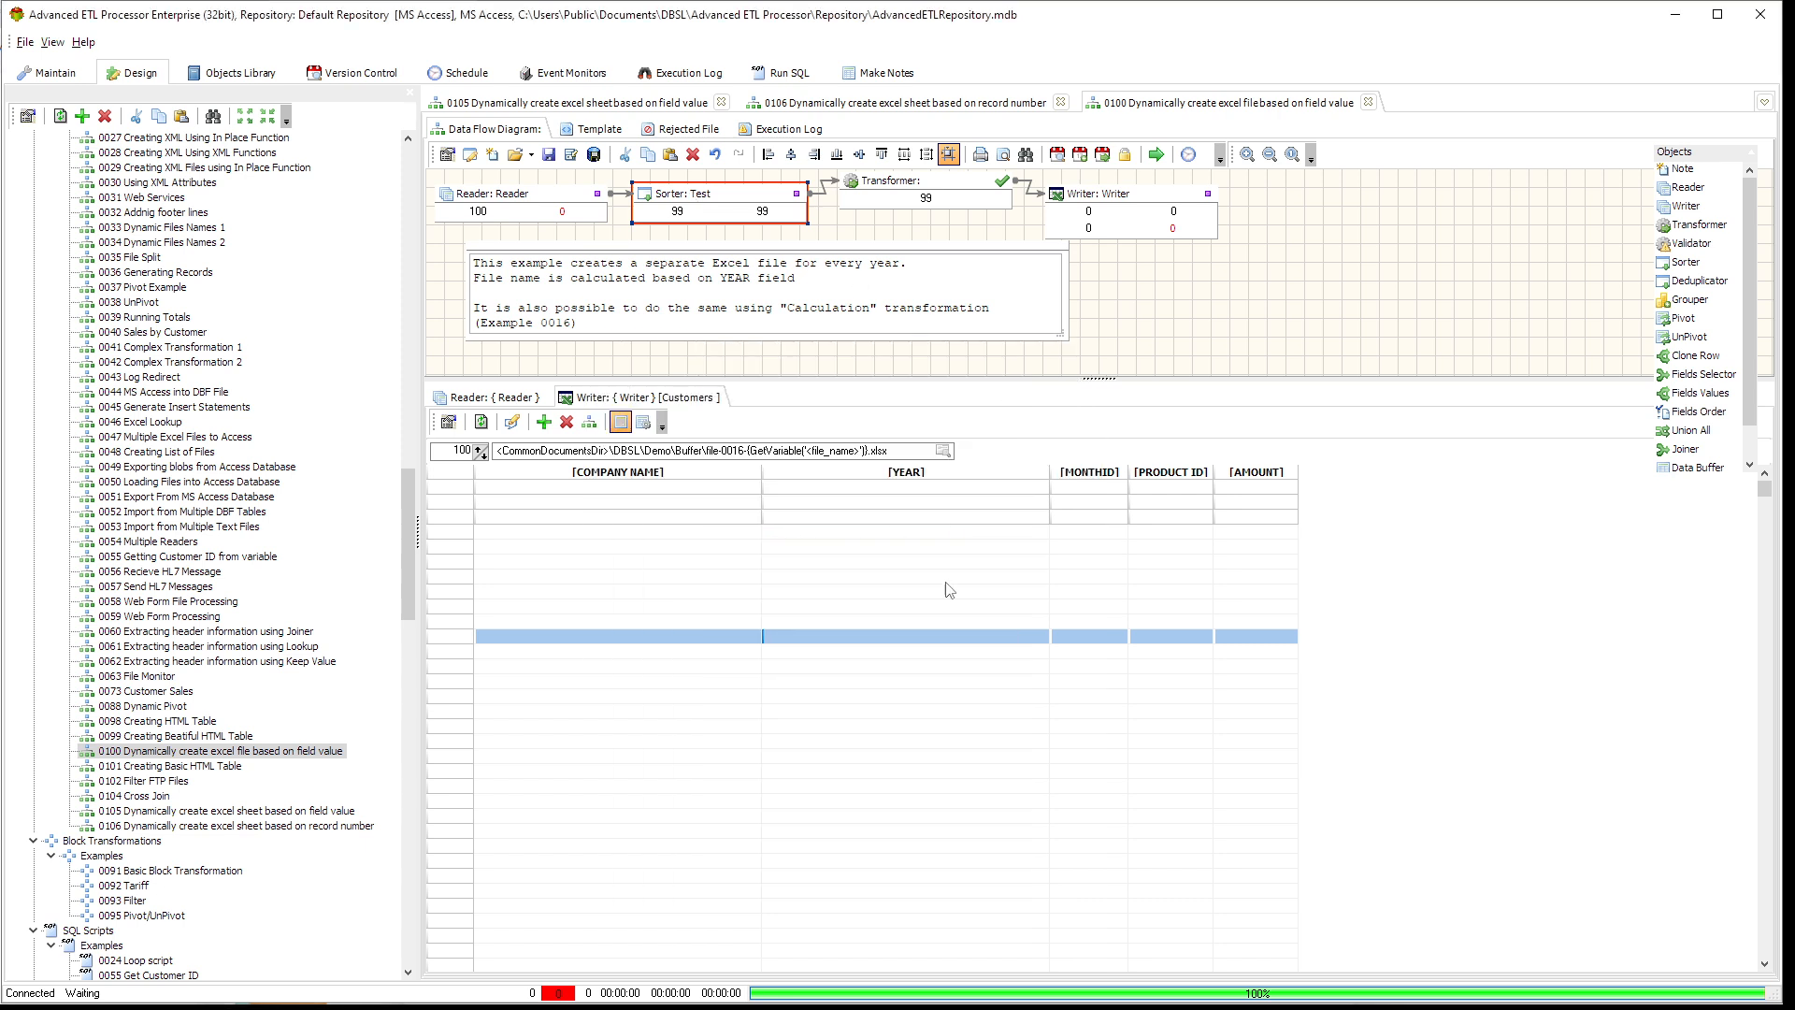
pyautogui.click(948, 195)
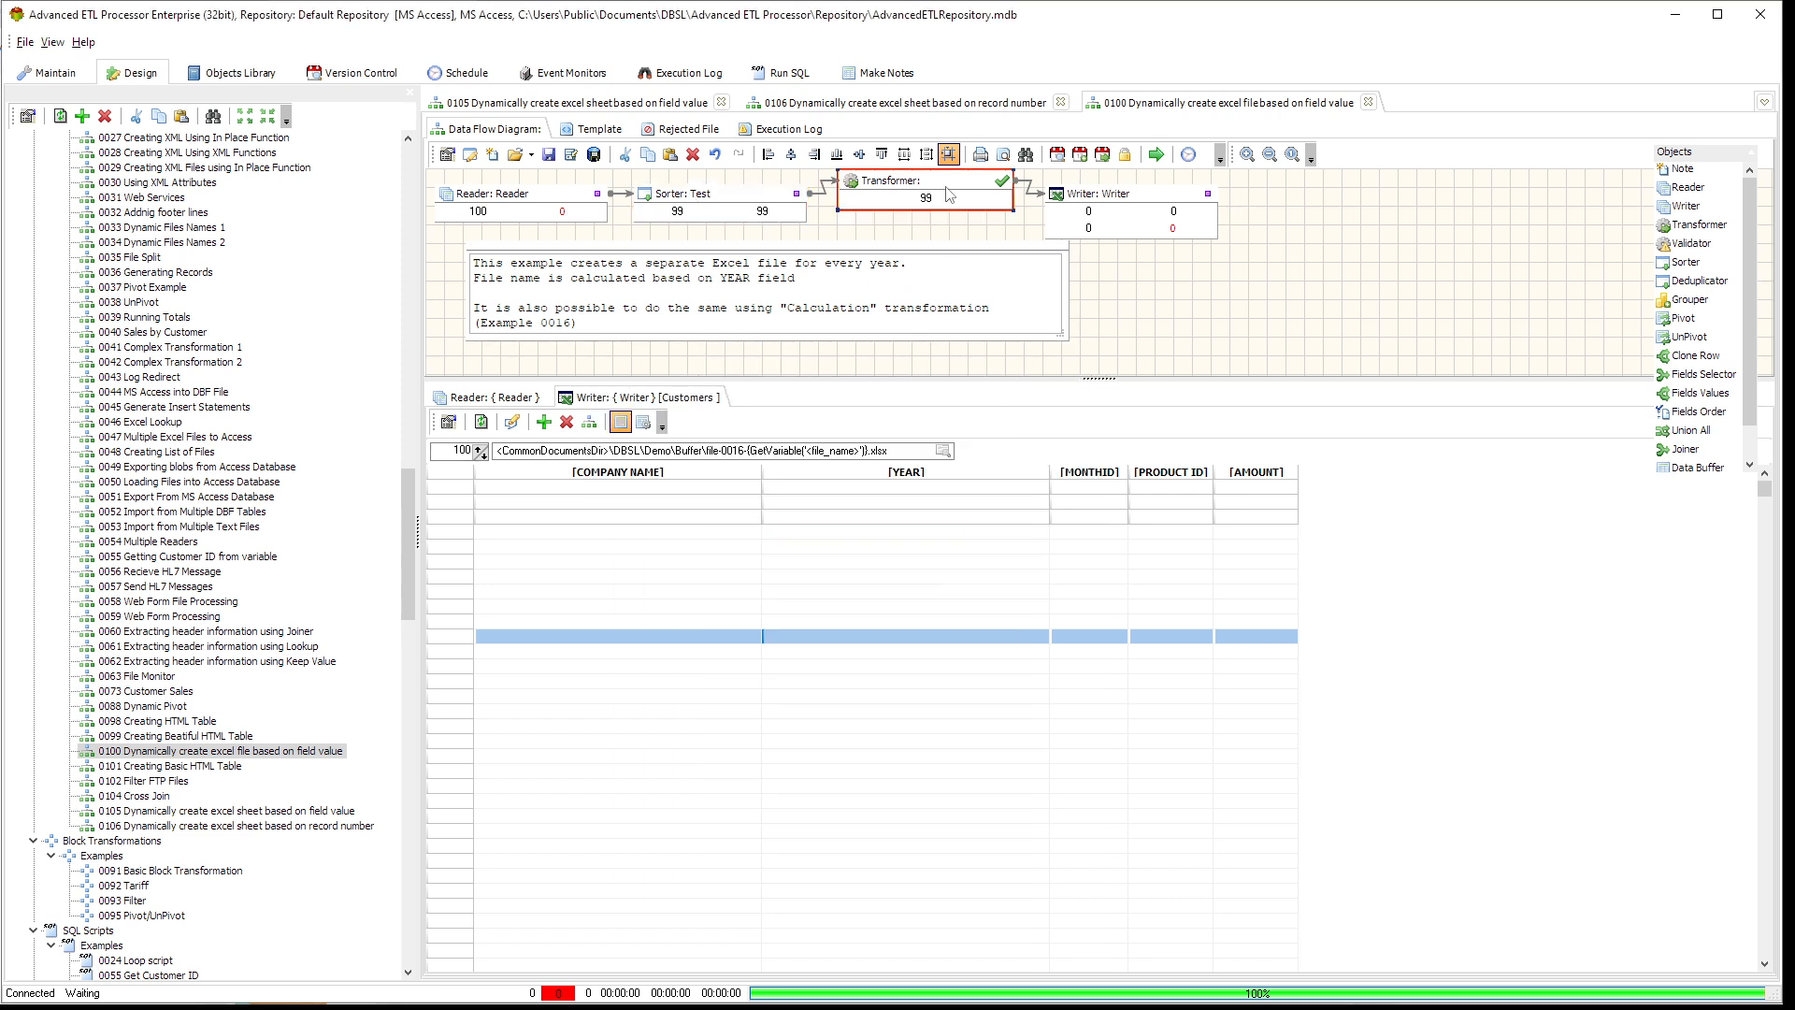
pyautogui.doubleClick(948, 194)
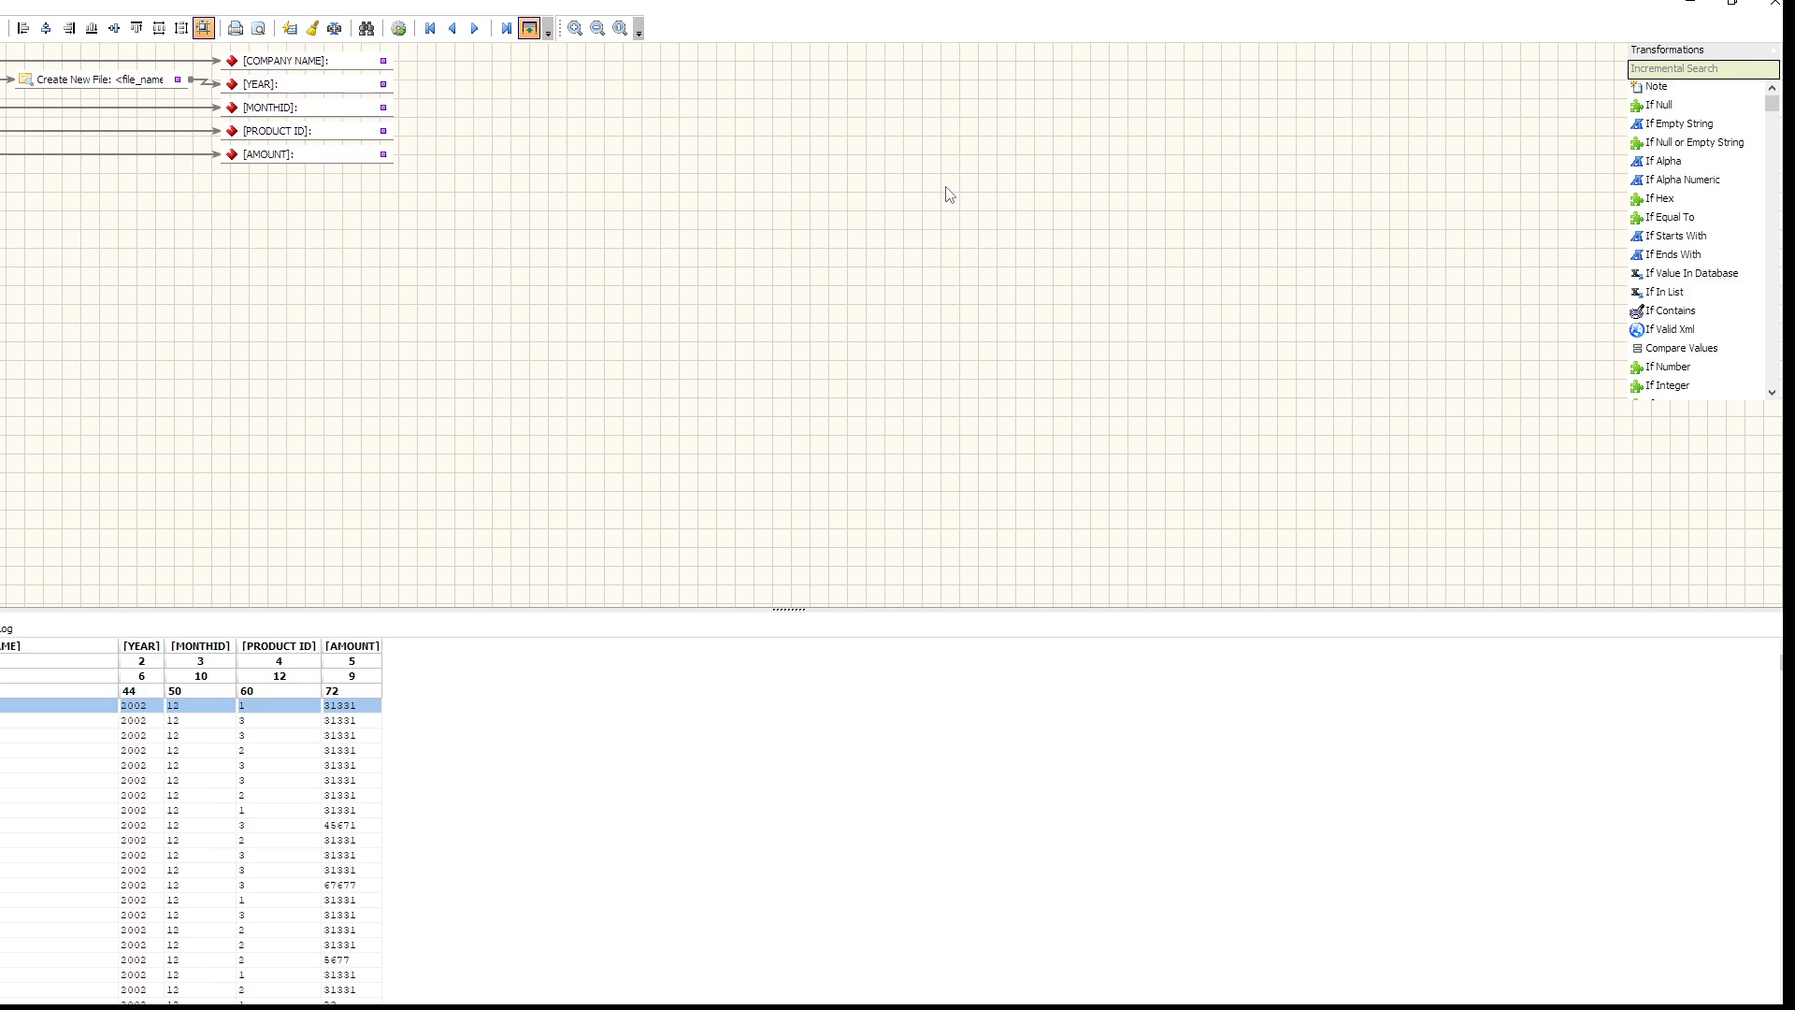
pyautogui.click(1729, 1)
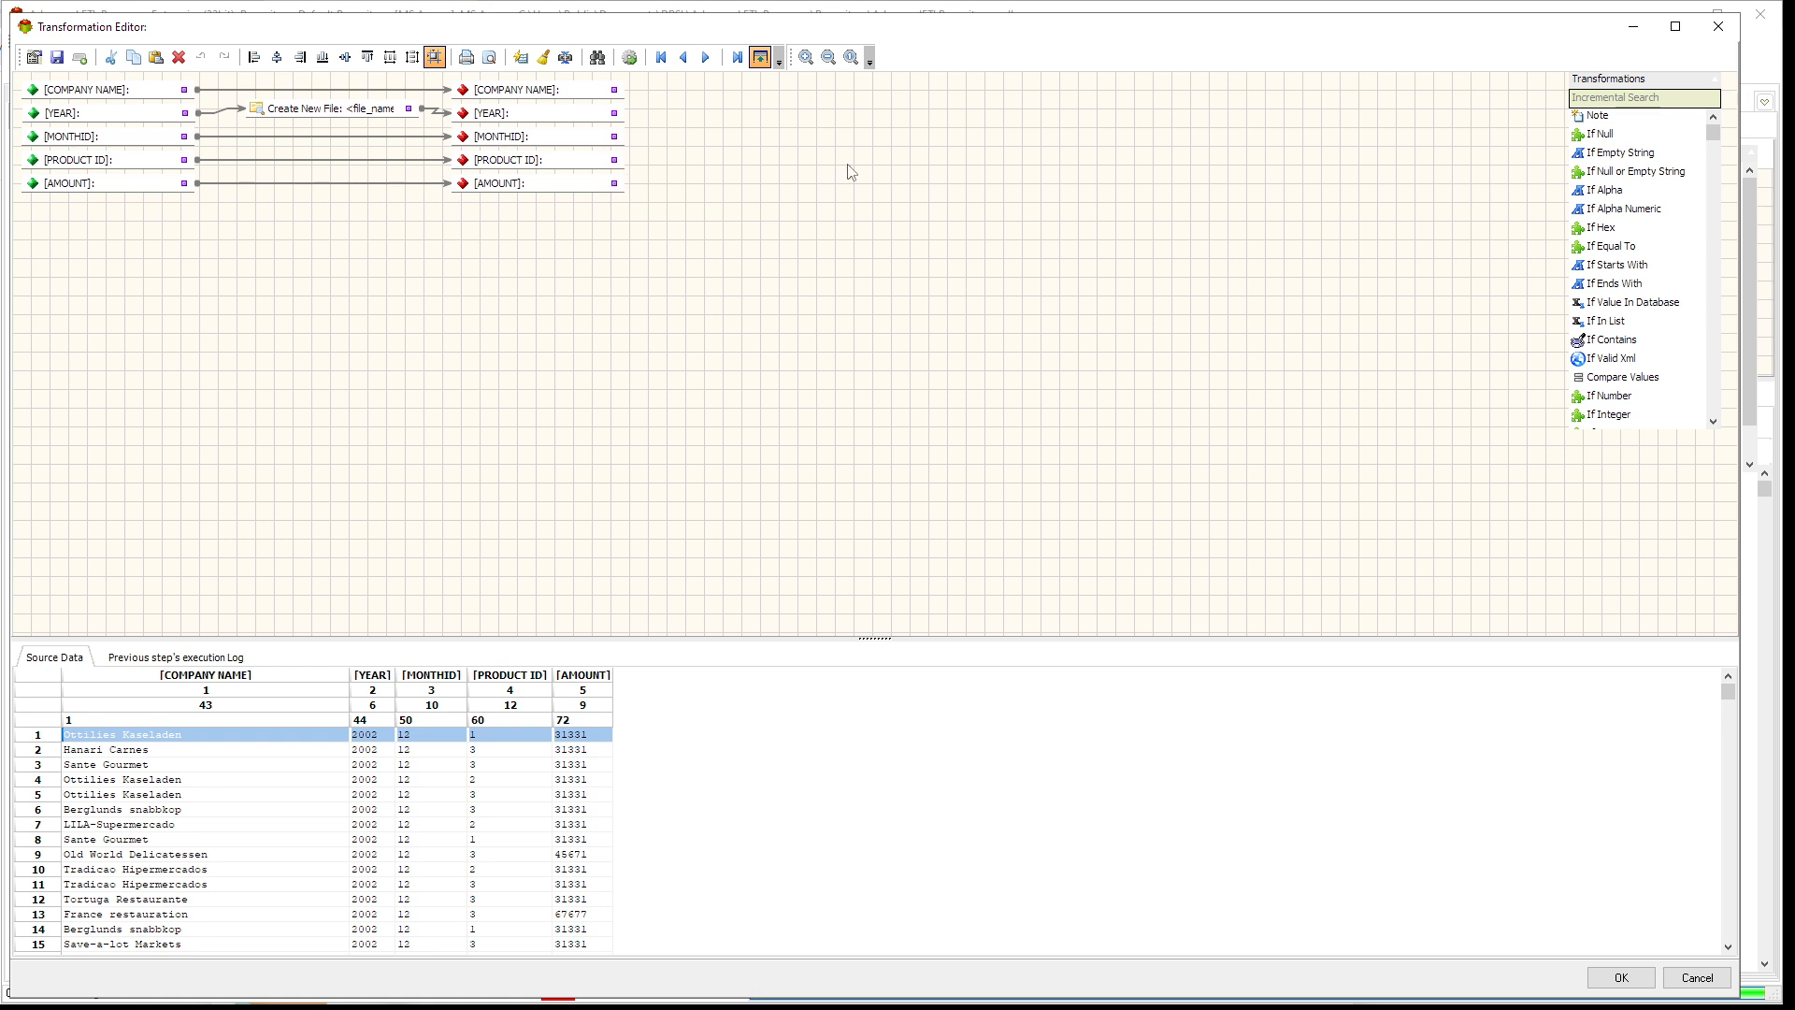
pyautogui.click(1696, 978)
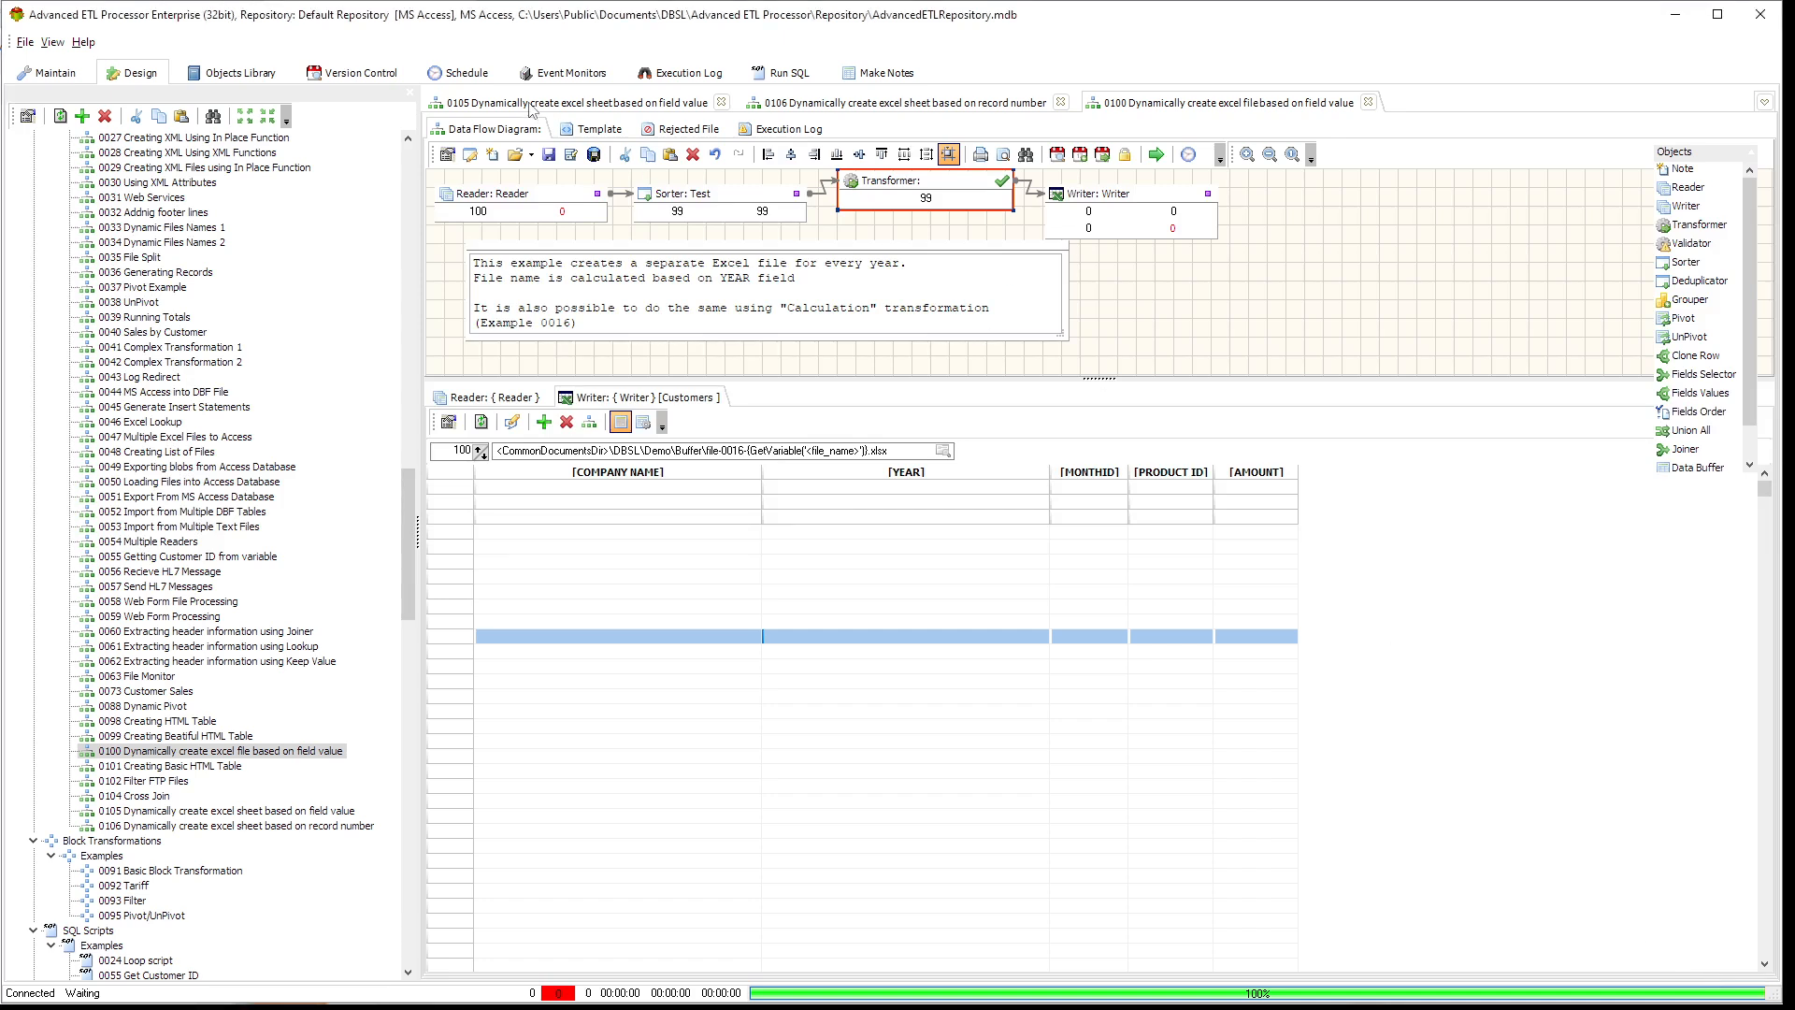
# Step: In example 0105, view the reader's source data and the Transformer's mapping of YEAR to the sheet name variable
pyautogui.click(564, 103)
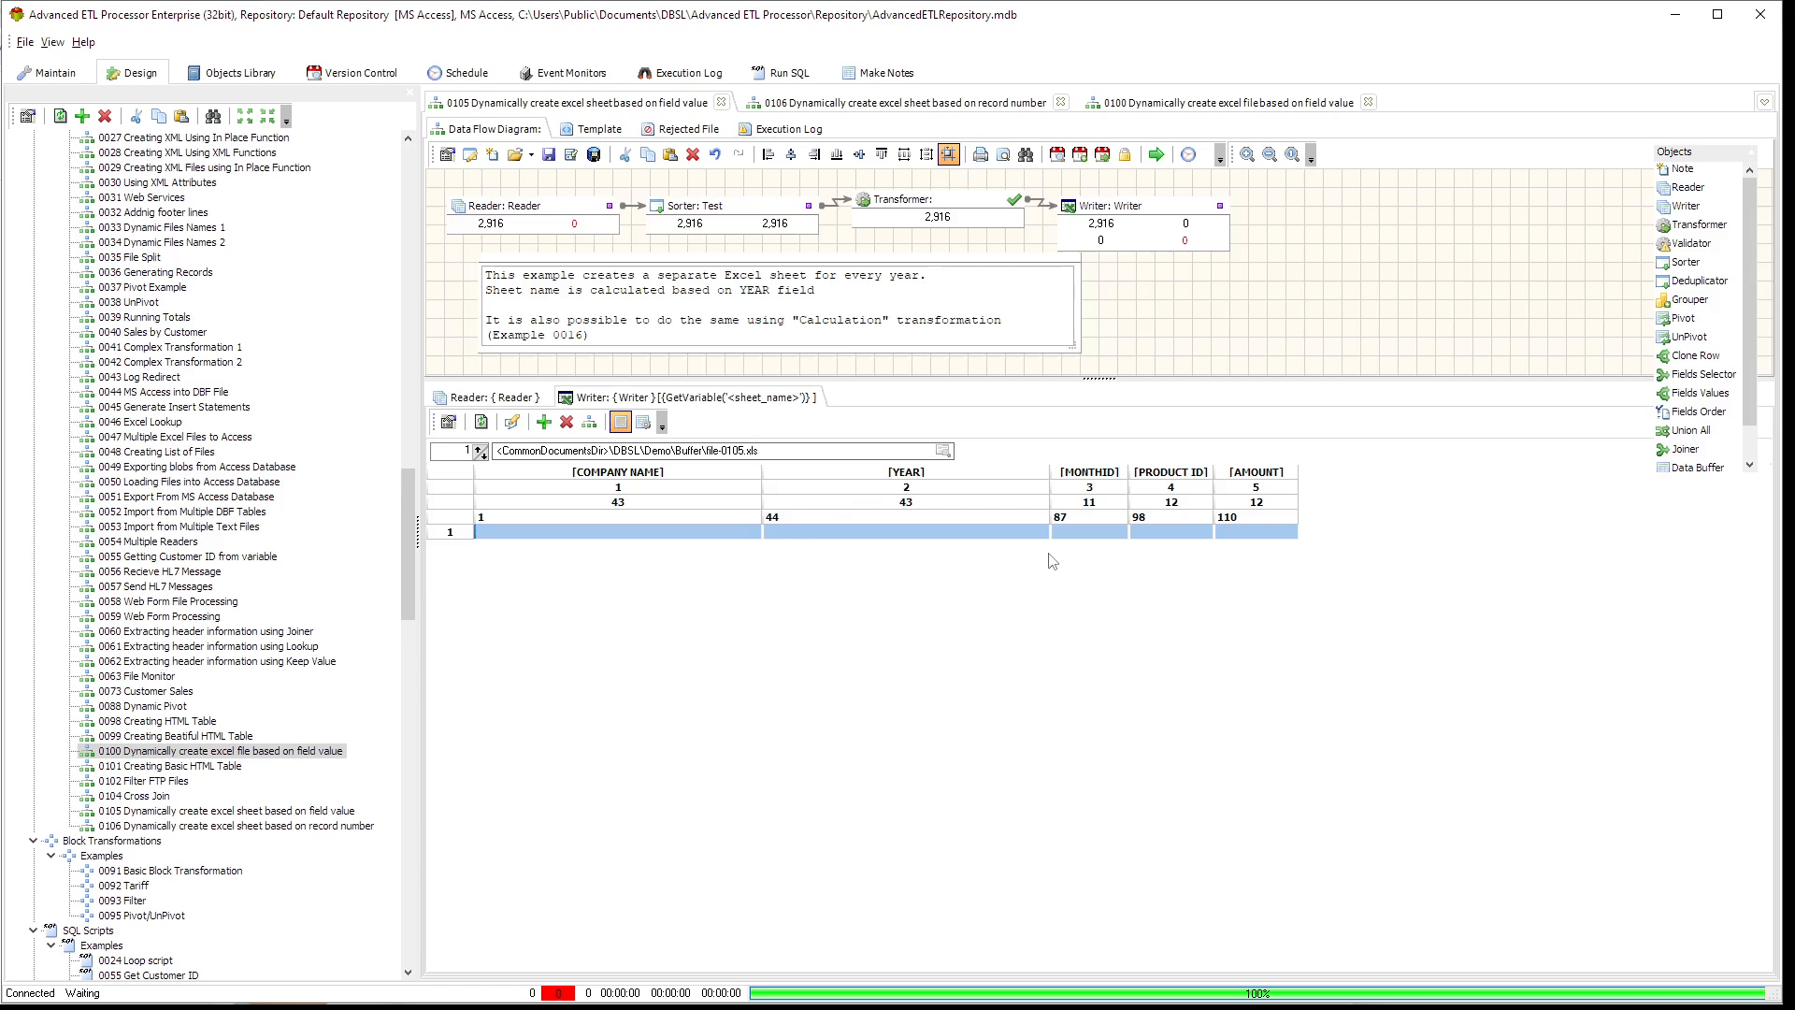
pyautogui.click(493, 400)
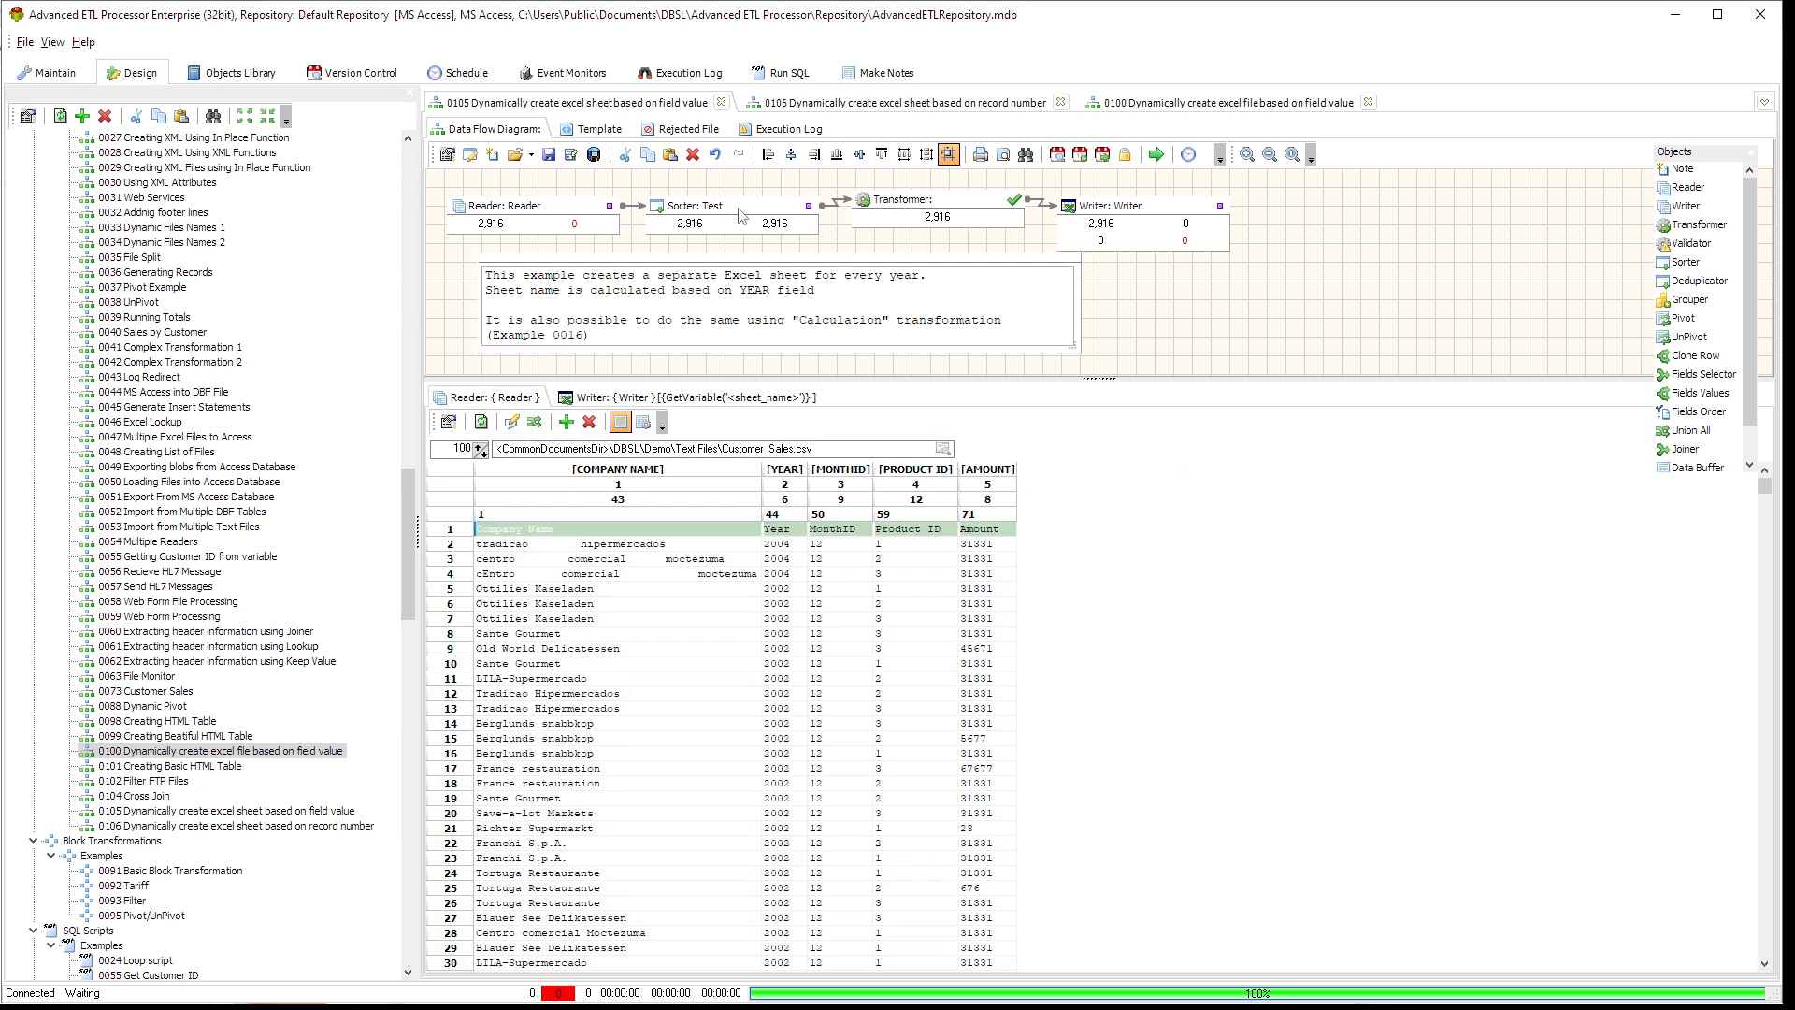
pyautogui.doubleClick(936, 206)
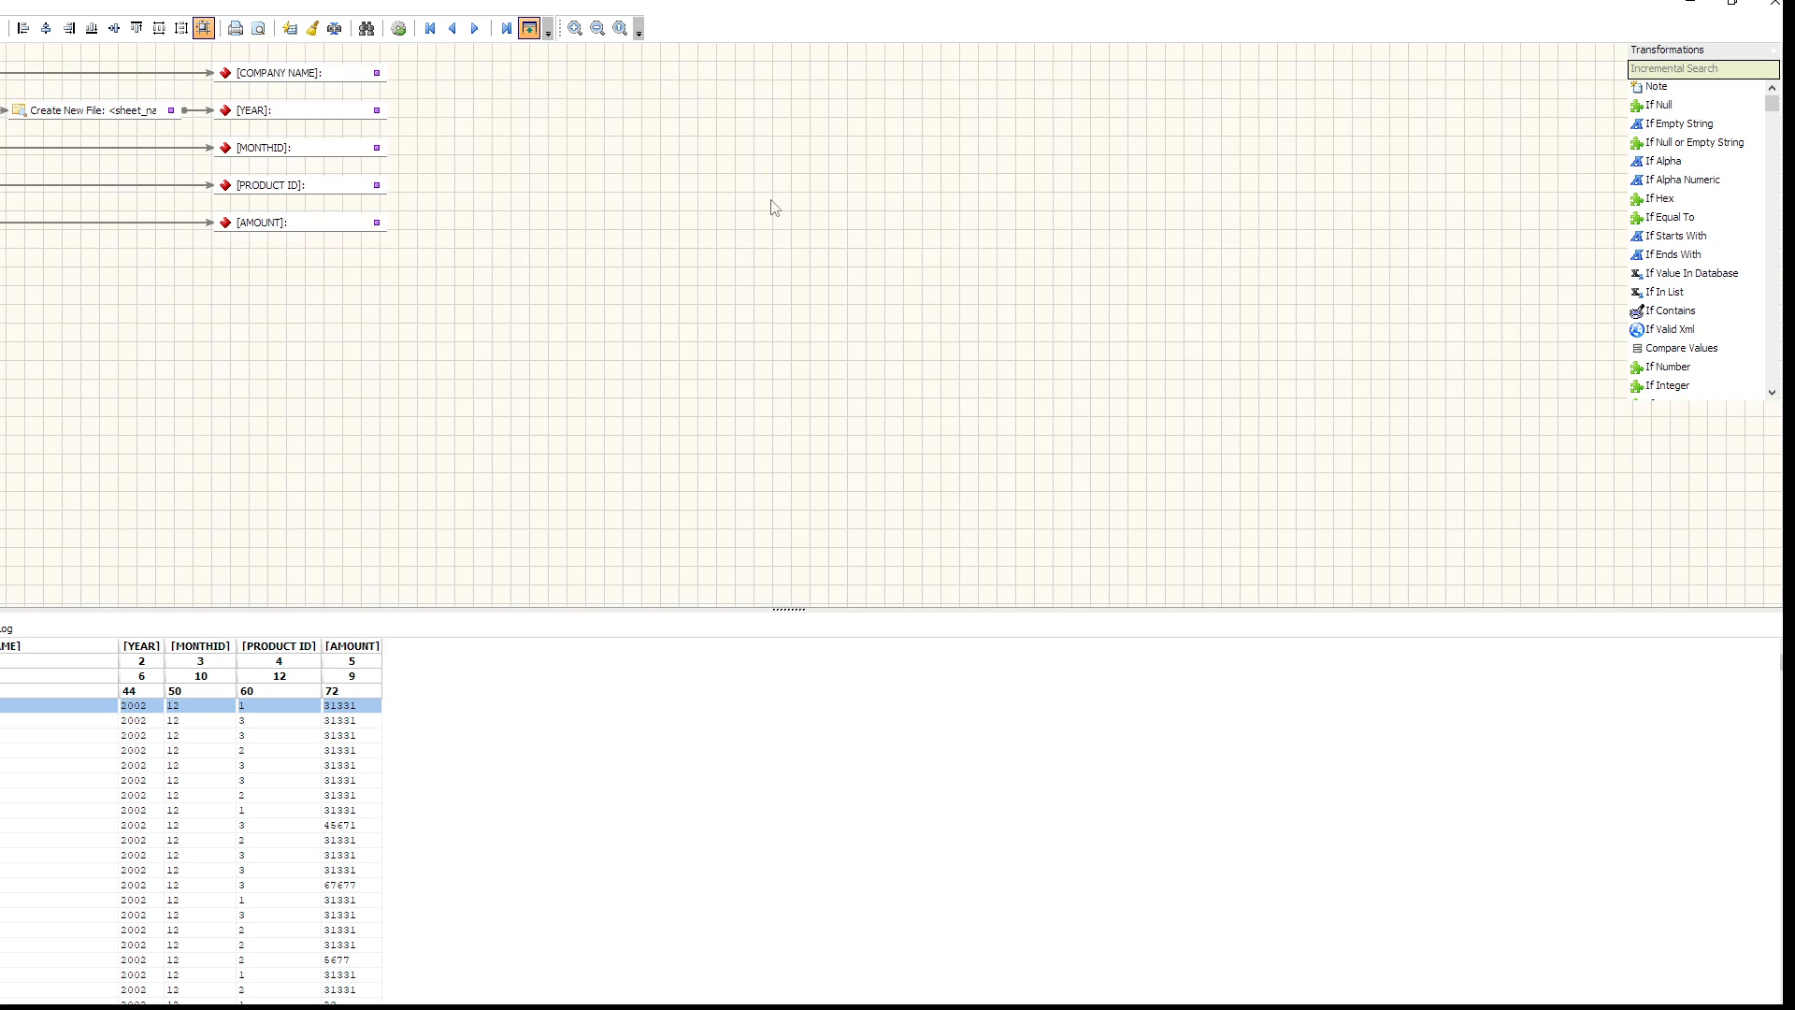
pyautogui.click(1732, 3)
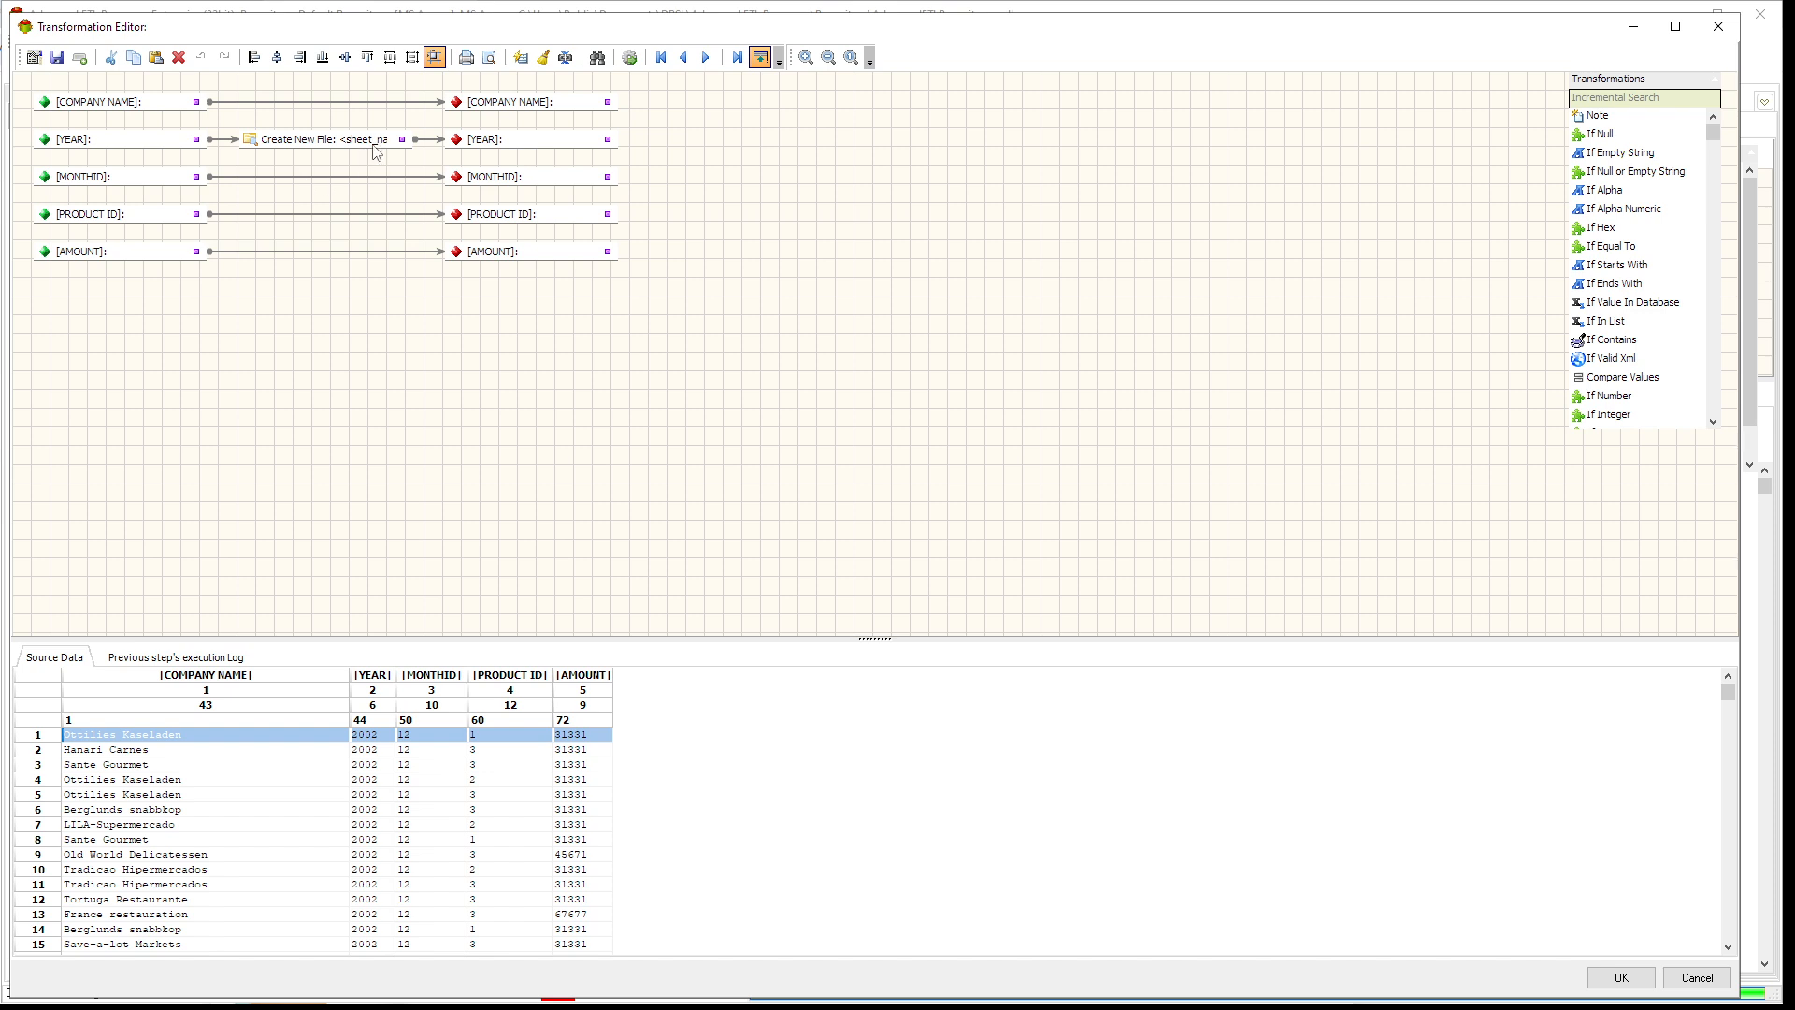
pyautogui.click(1698, 982)
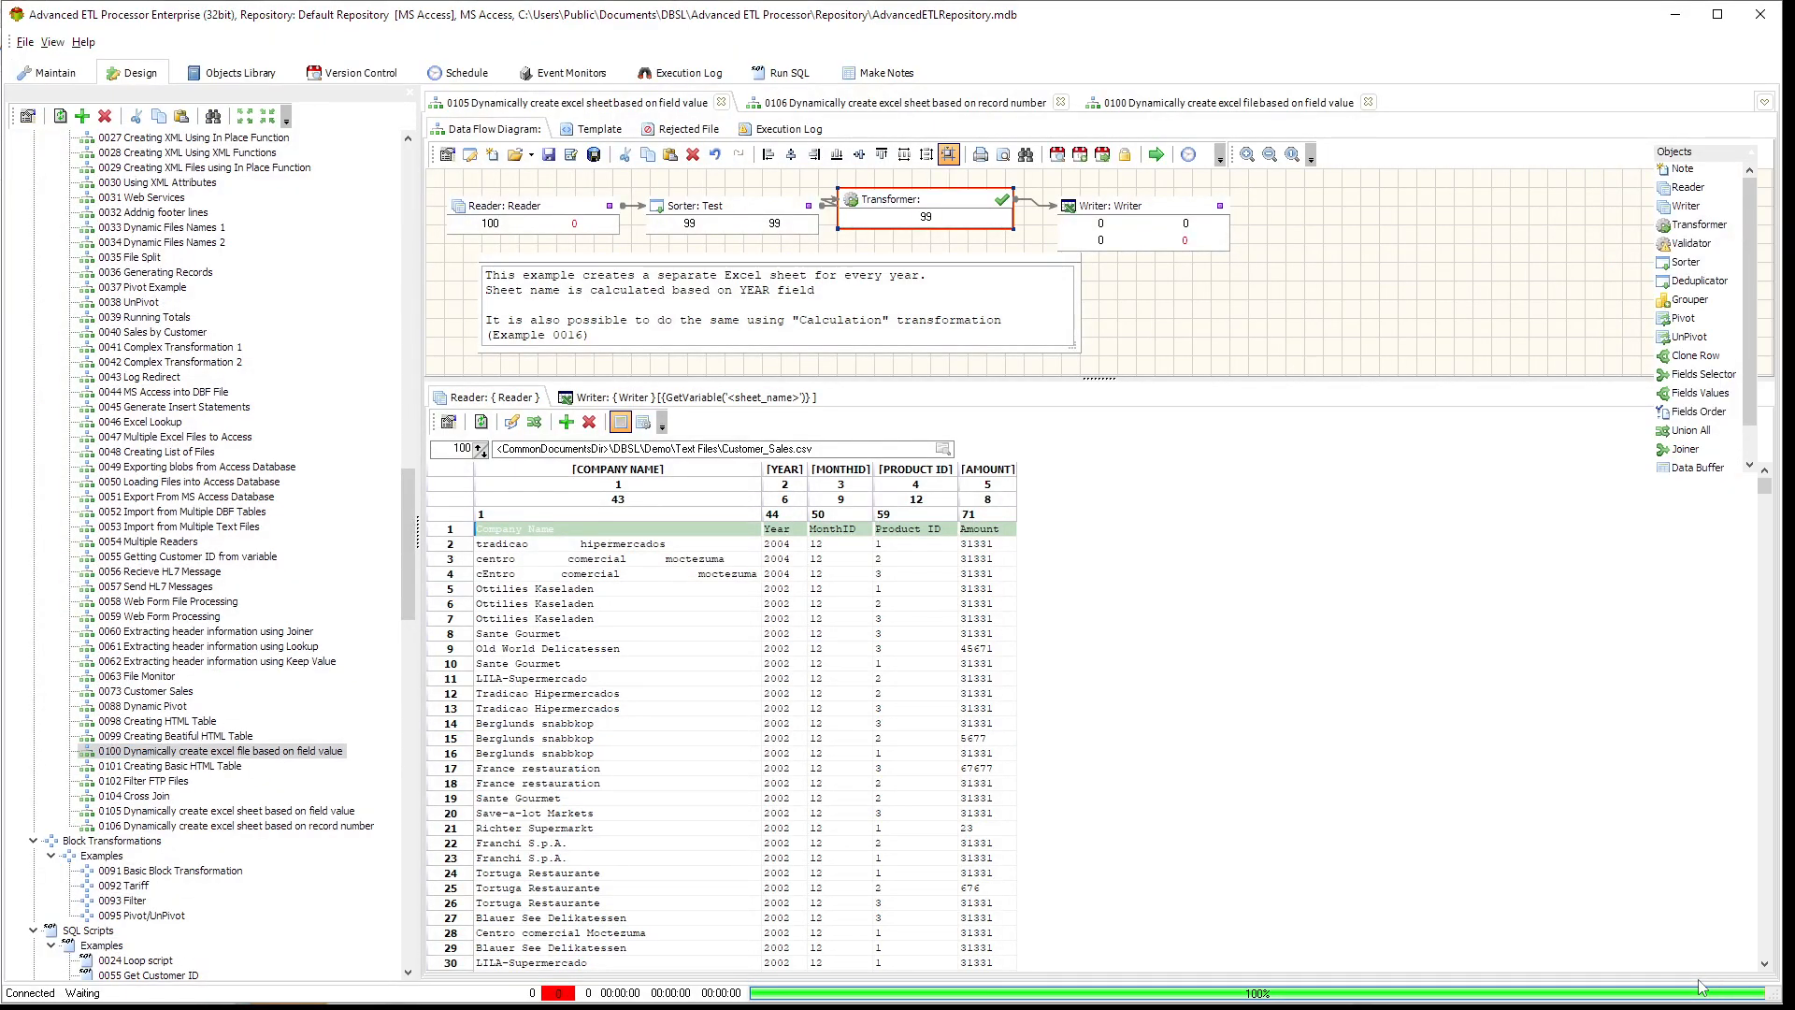
# Step: Inspect the output path and the Excel sheet name expression in example 0105's writer, leaving its properties unchanged
pyautogui.click(770, 406)
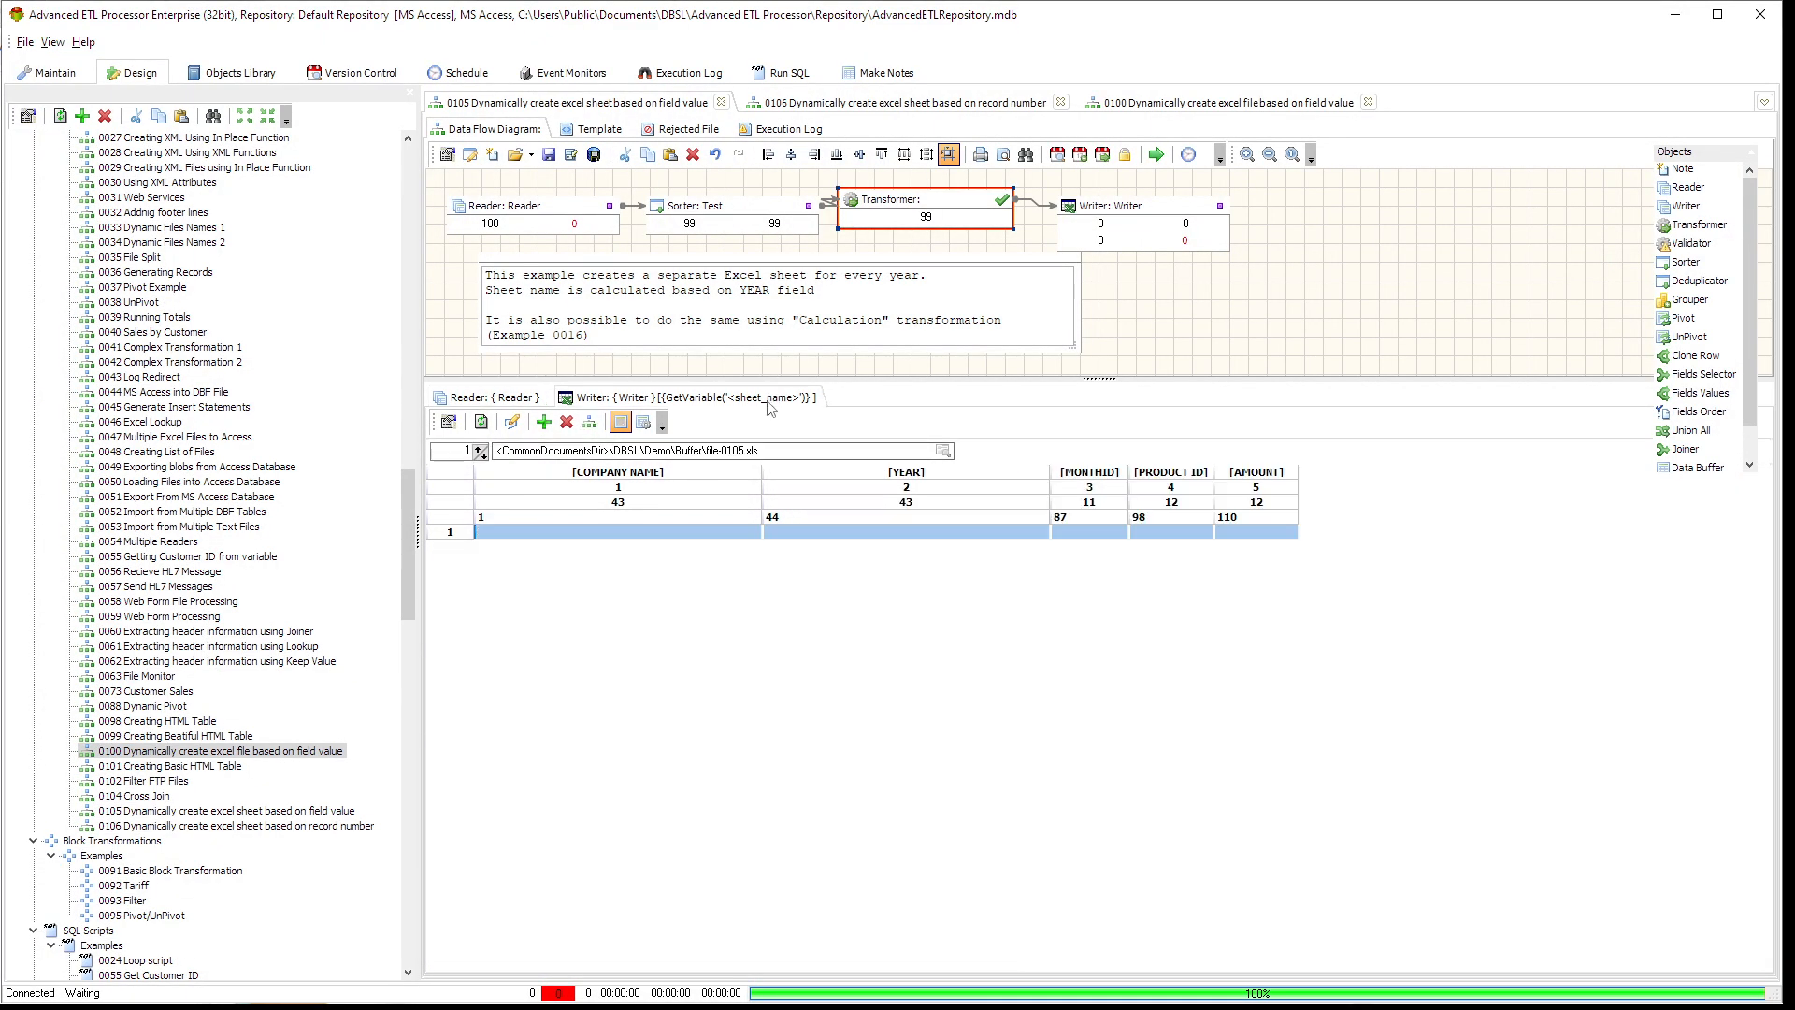
pyautogui.moveTo(761, 450); pyautogui.dragTo(438, 463)
pyautogui.click(1384, 352)
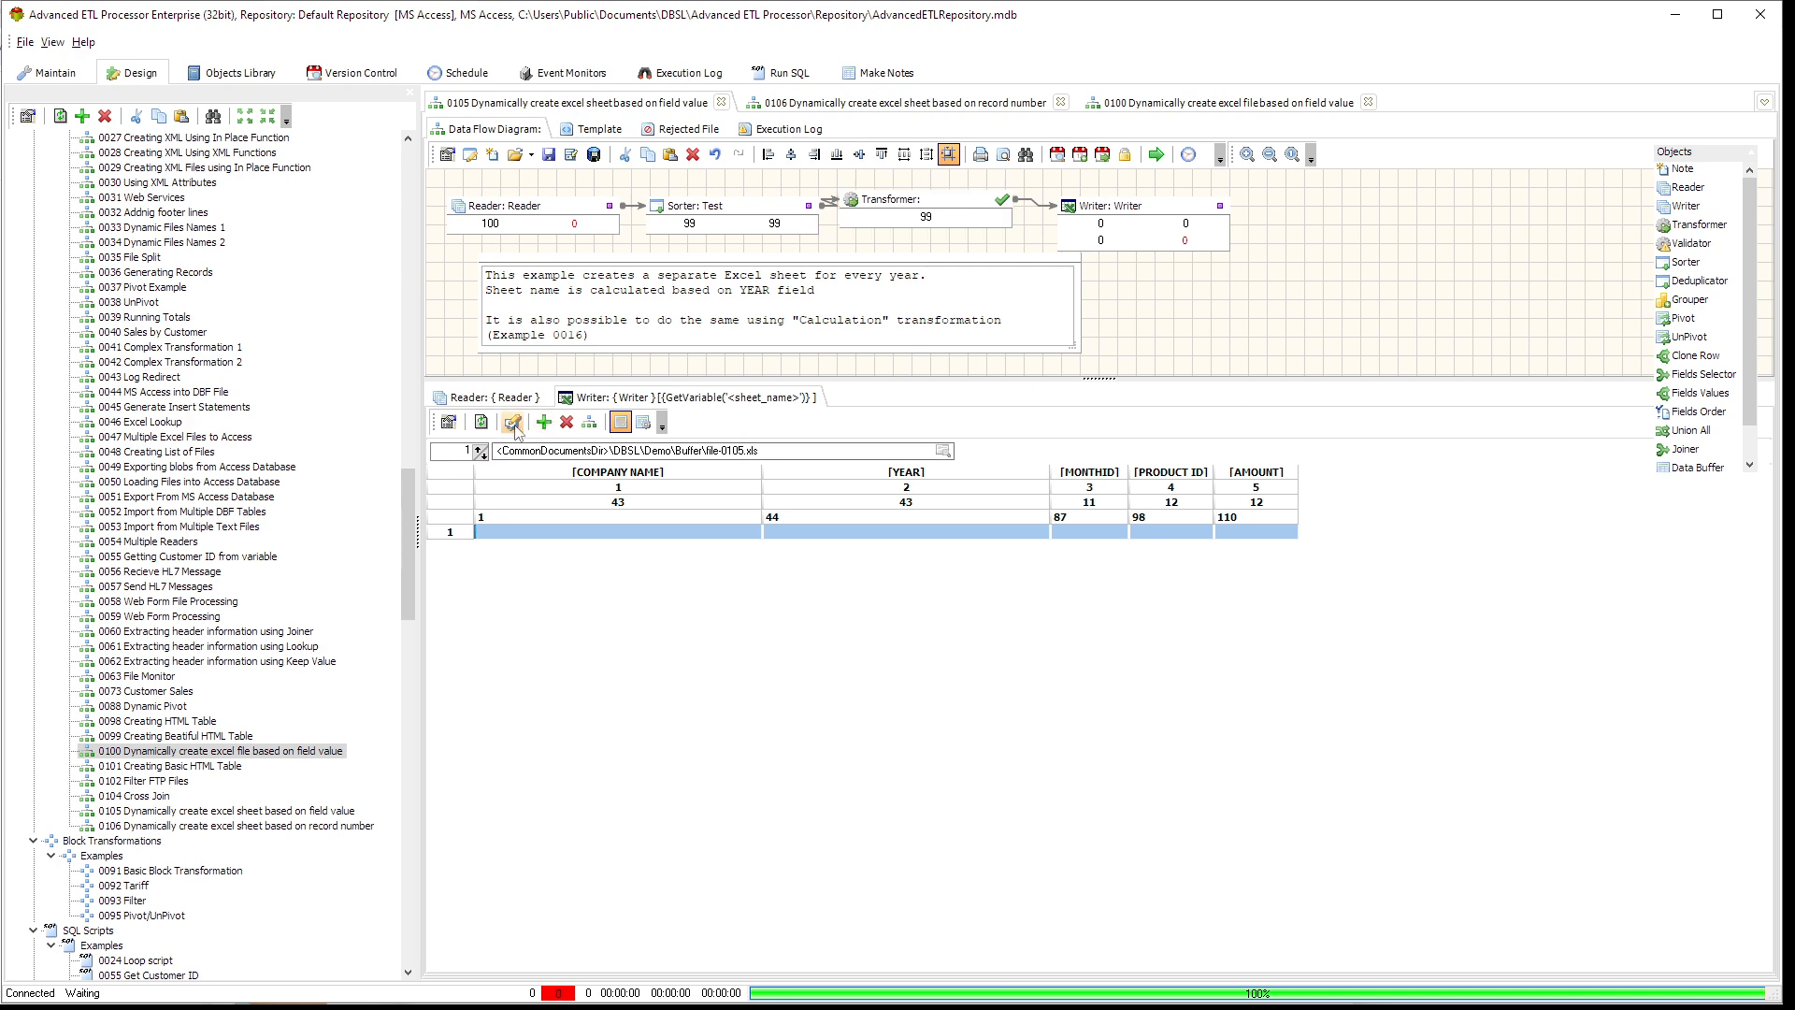
pyautogui.click(449, 422)
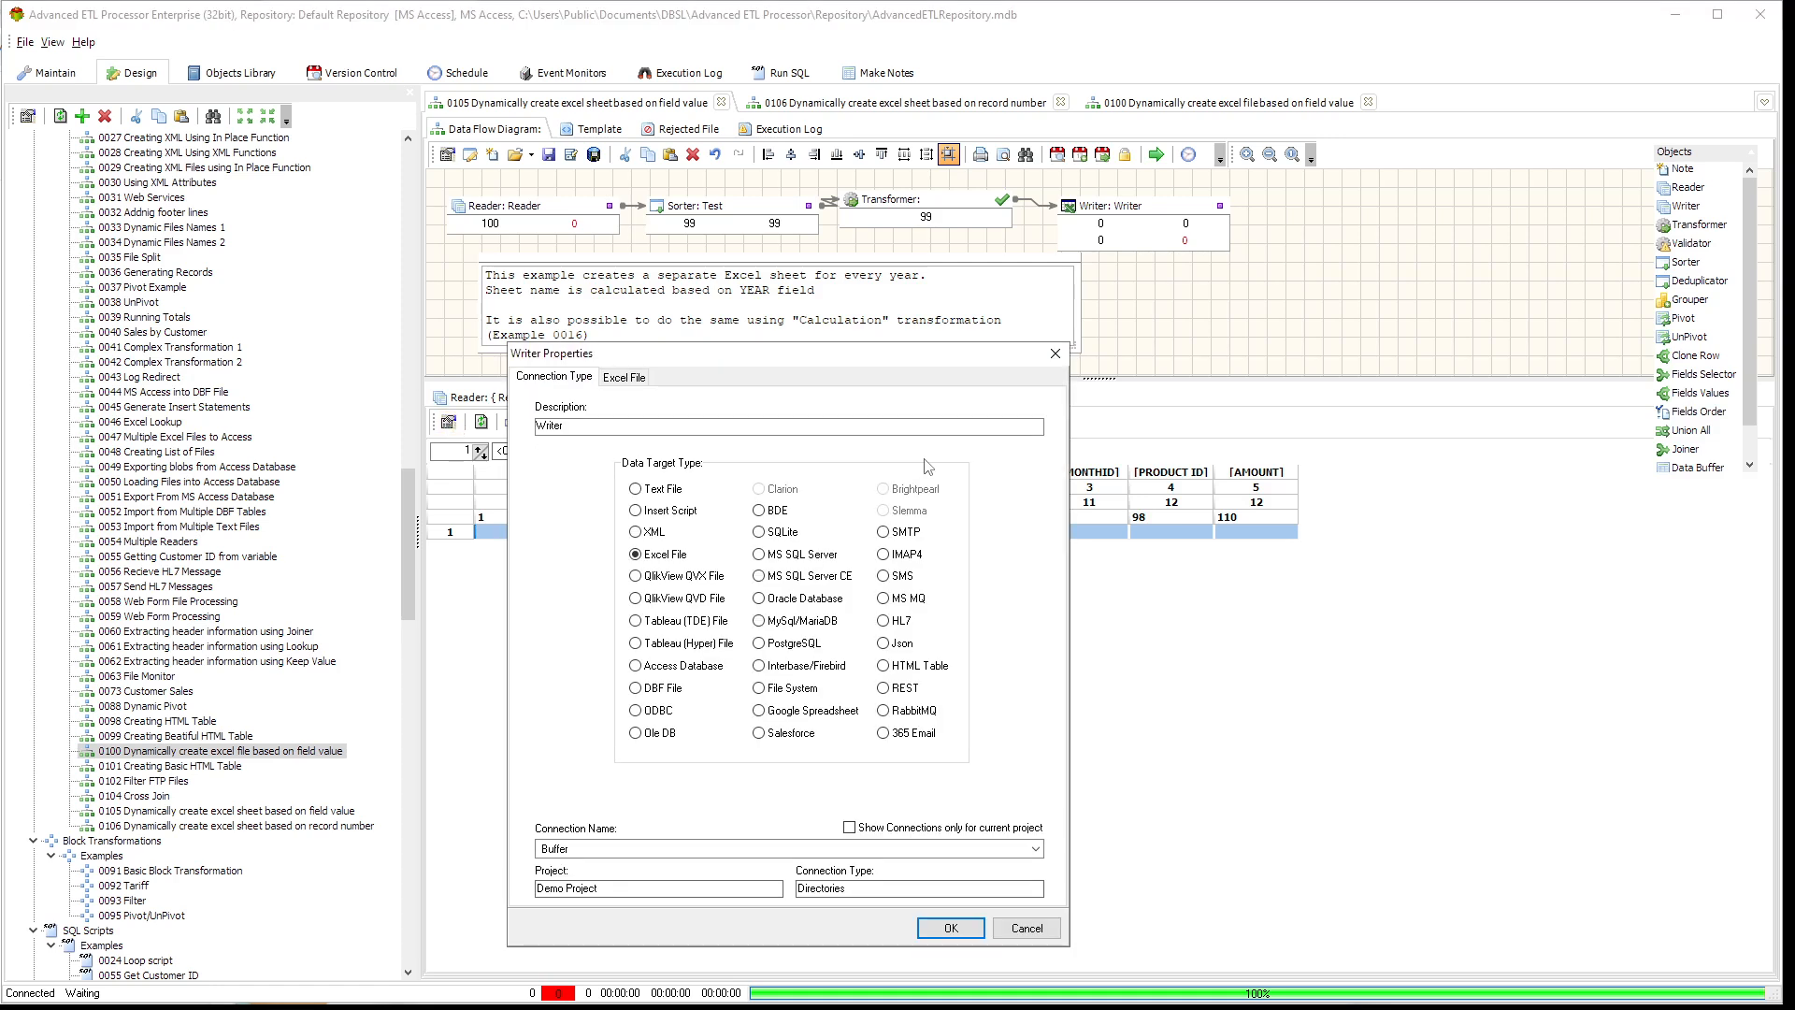
pyautogui.click(625, 377)
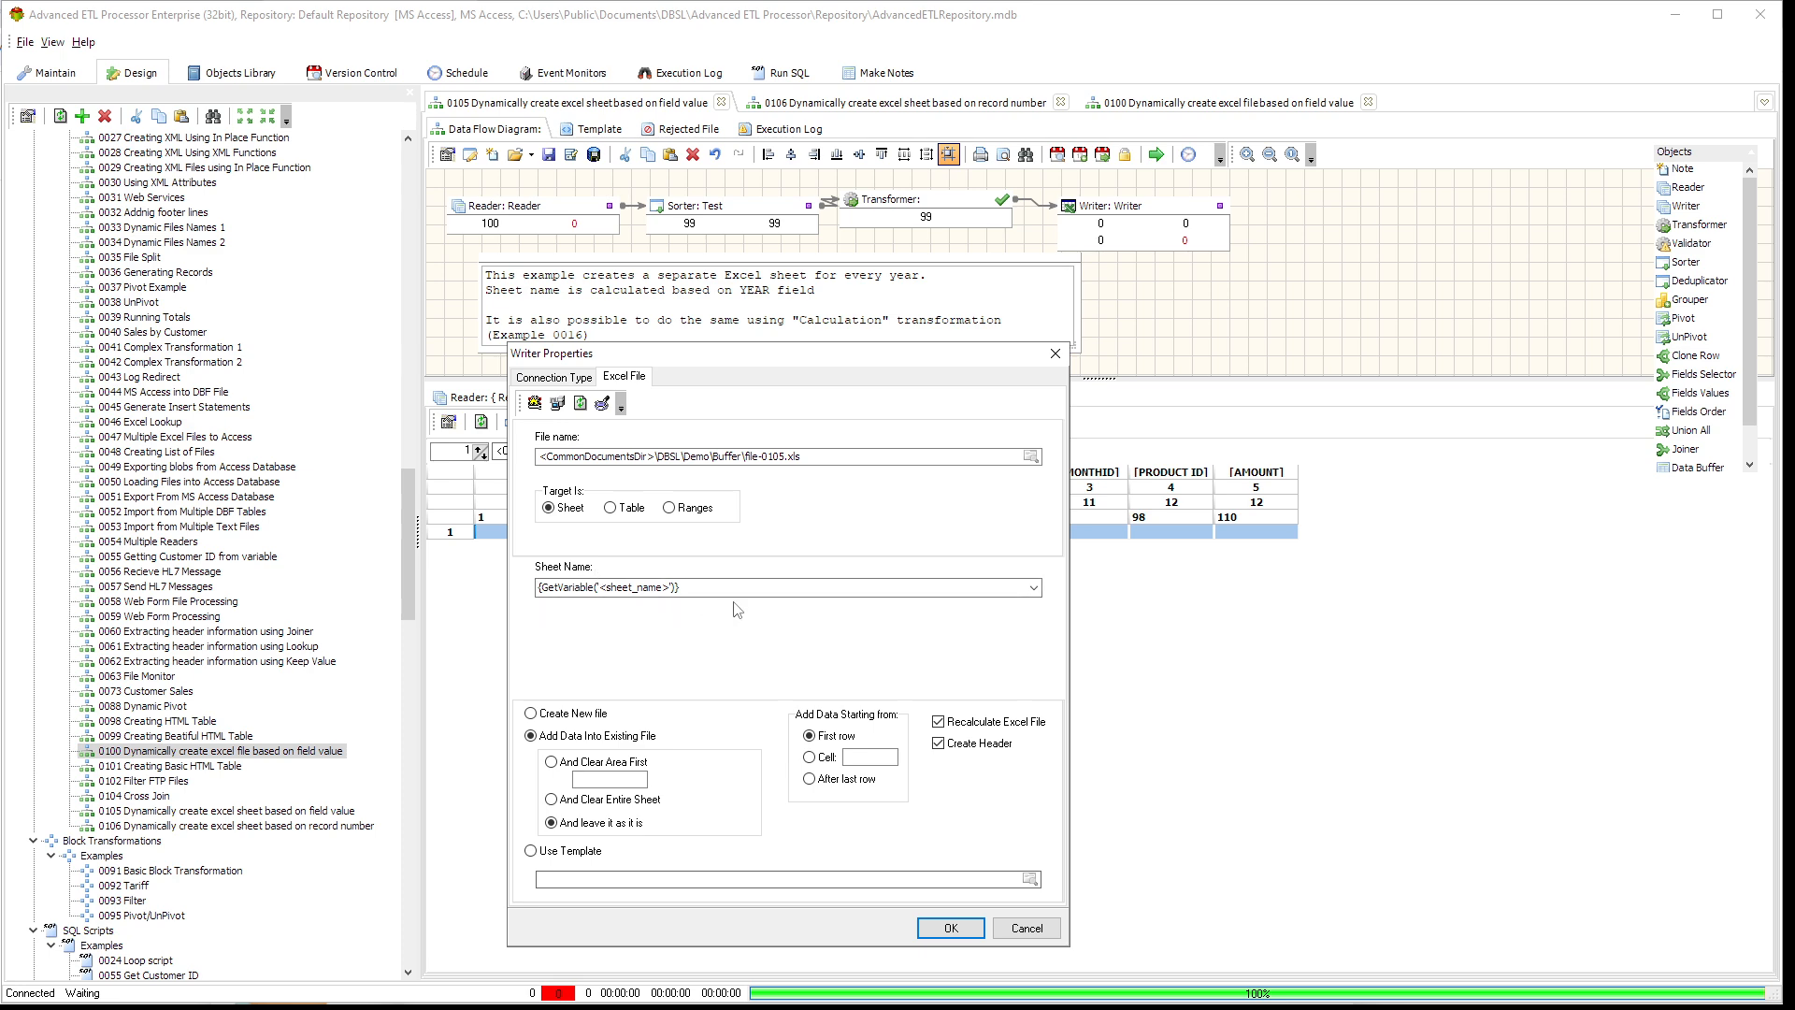
pyautogui.click(655, 587)
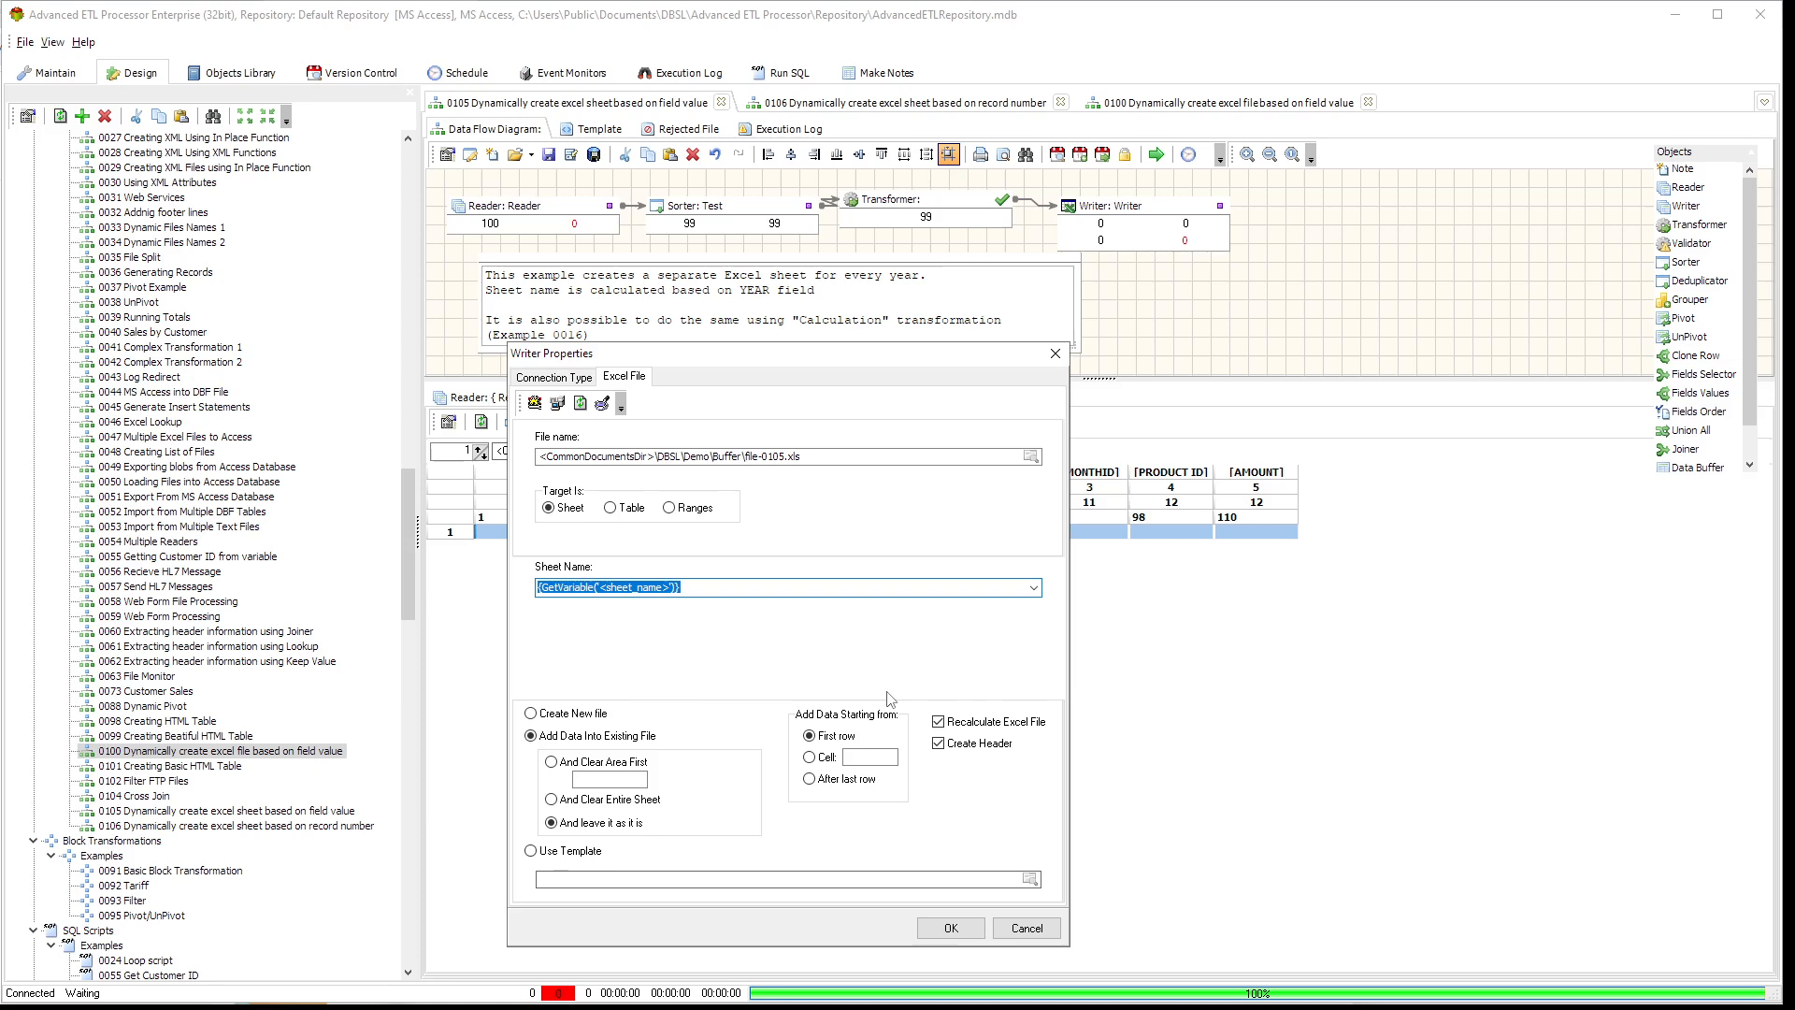
pyautogui.click(1040, 931)
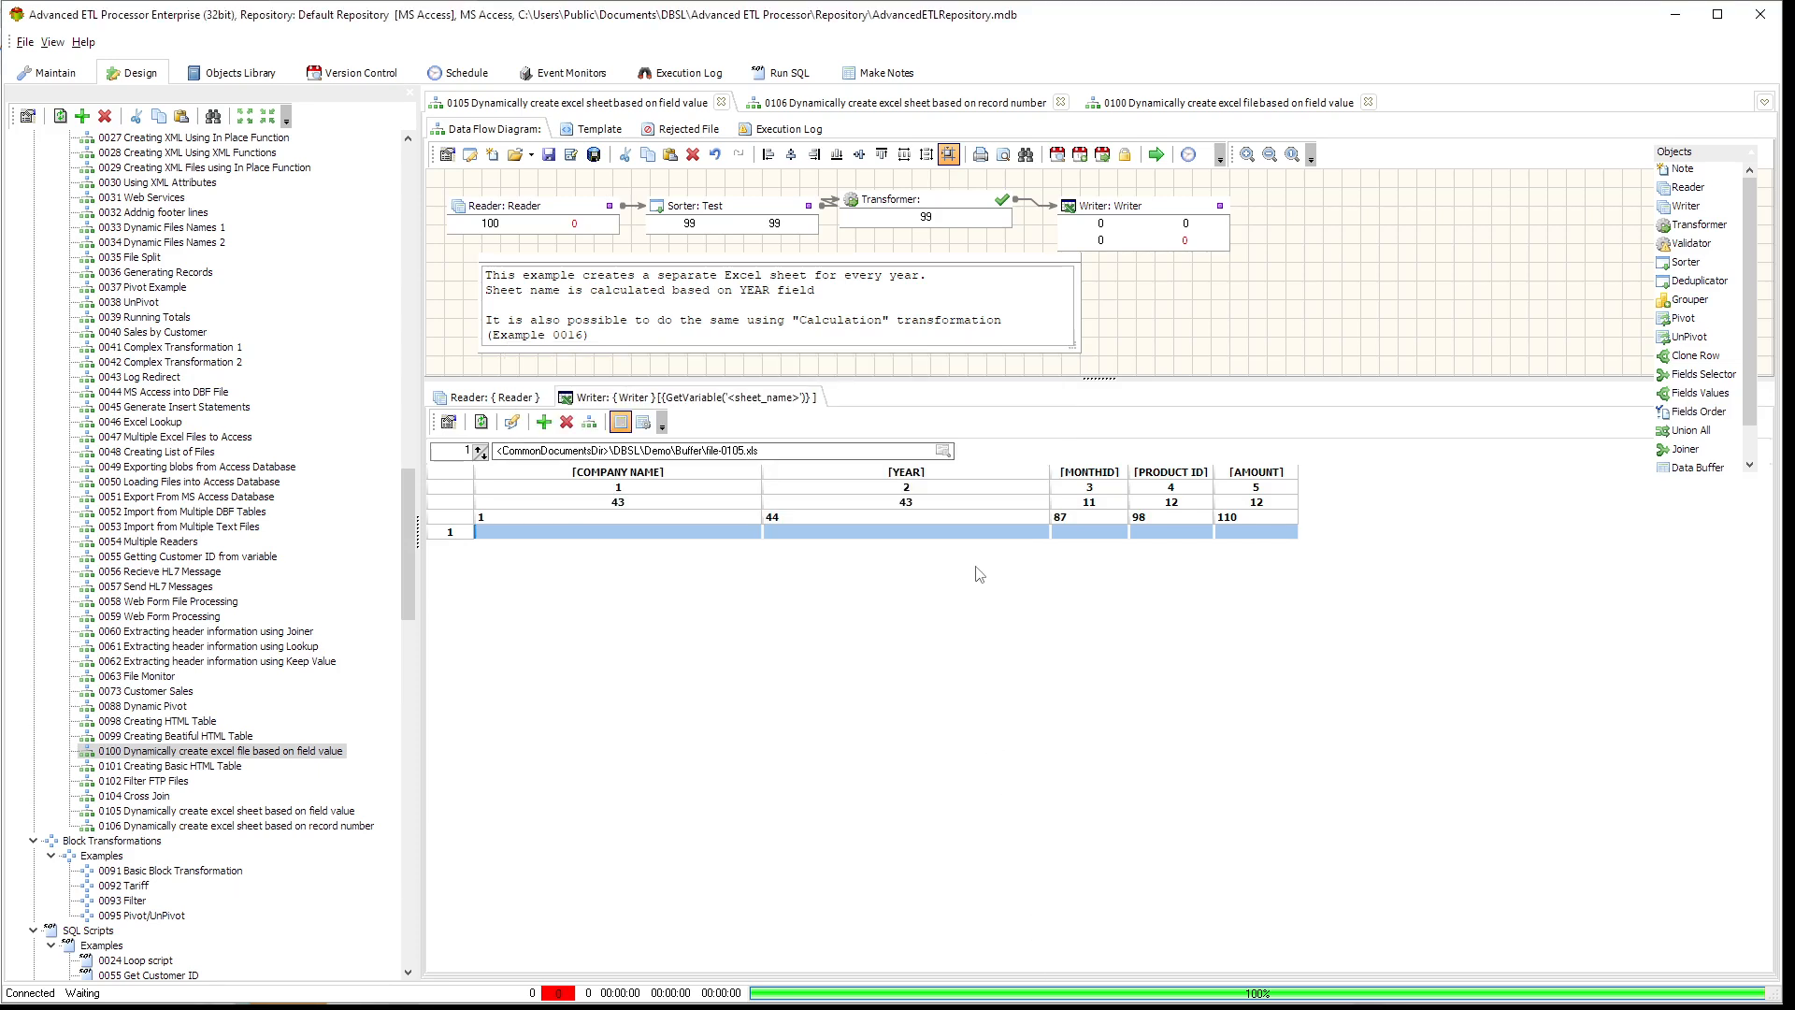
# Step: Run the example 0105 transformation and open its output workbook file-0105.xls in Excel
pyautogui.click(1157, 155)
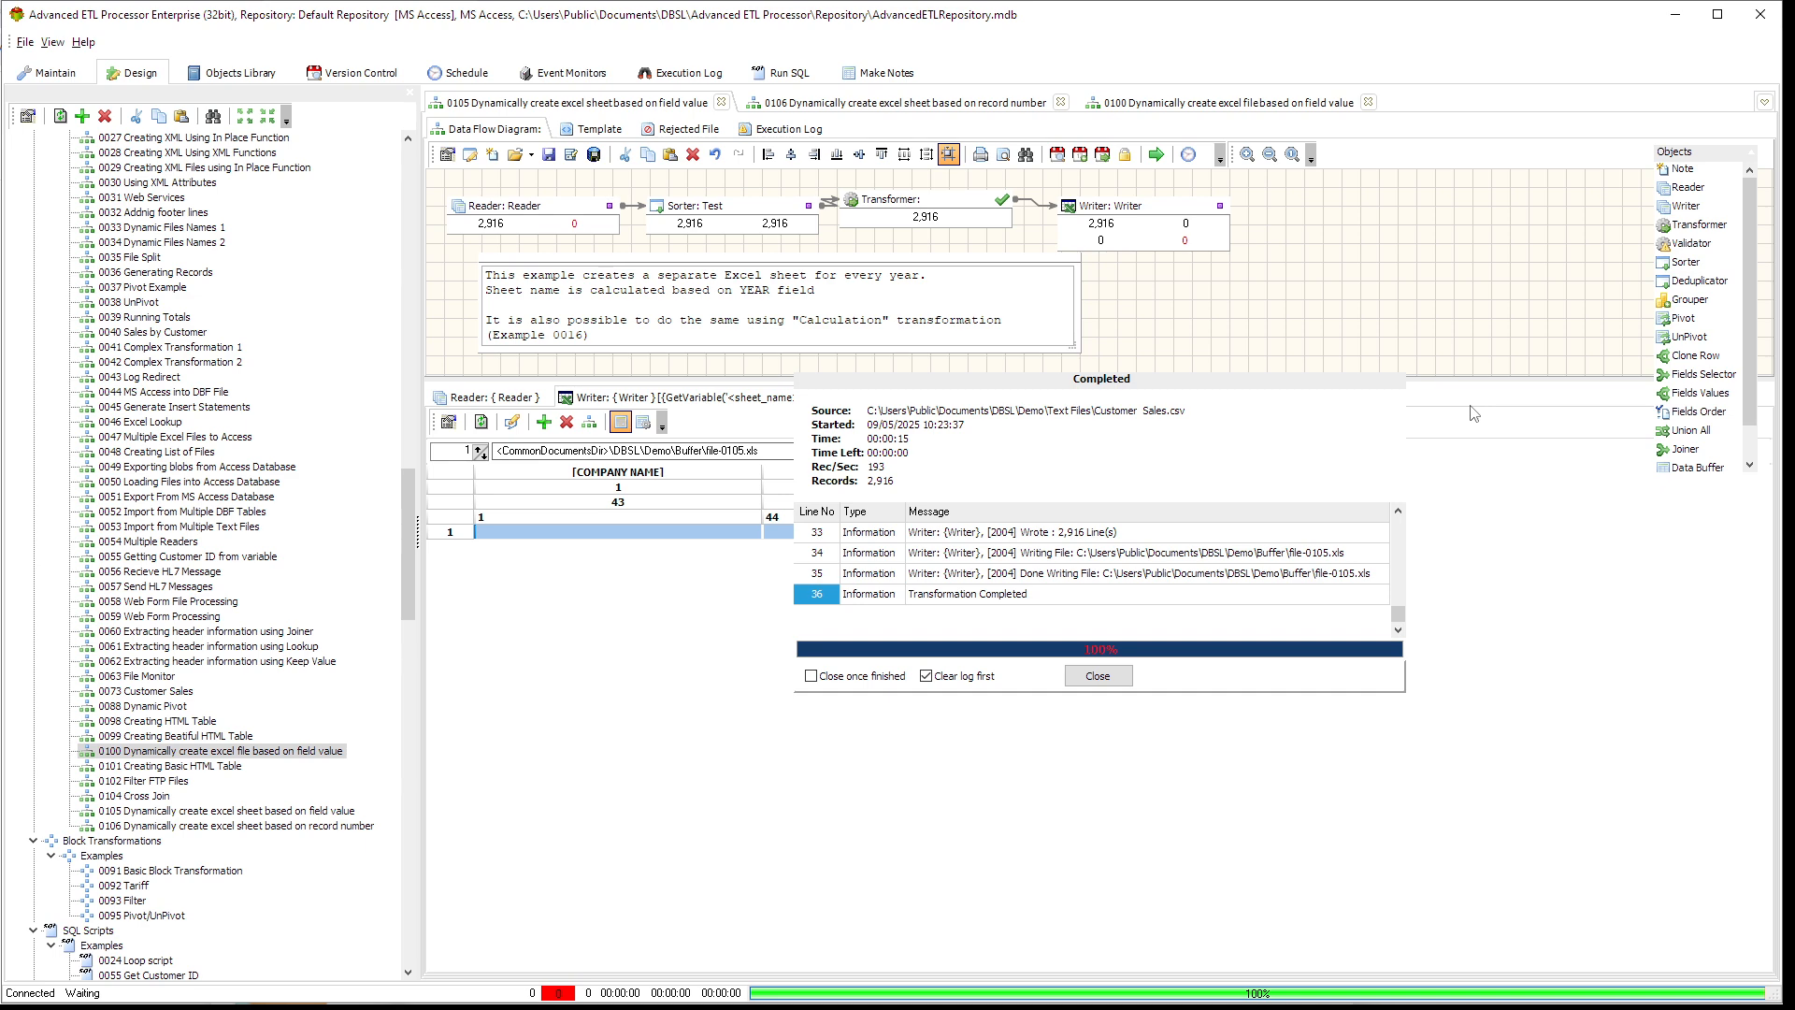
pyautogui.click(1100, 676)
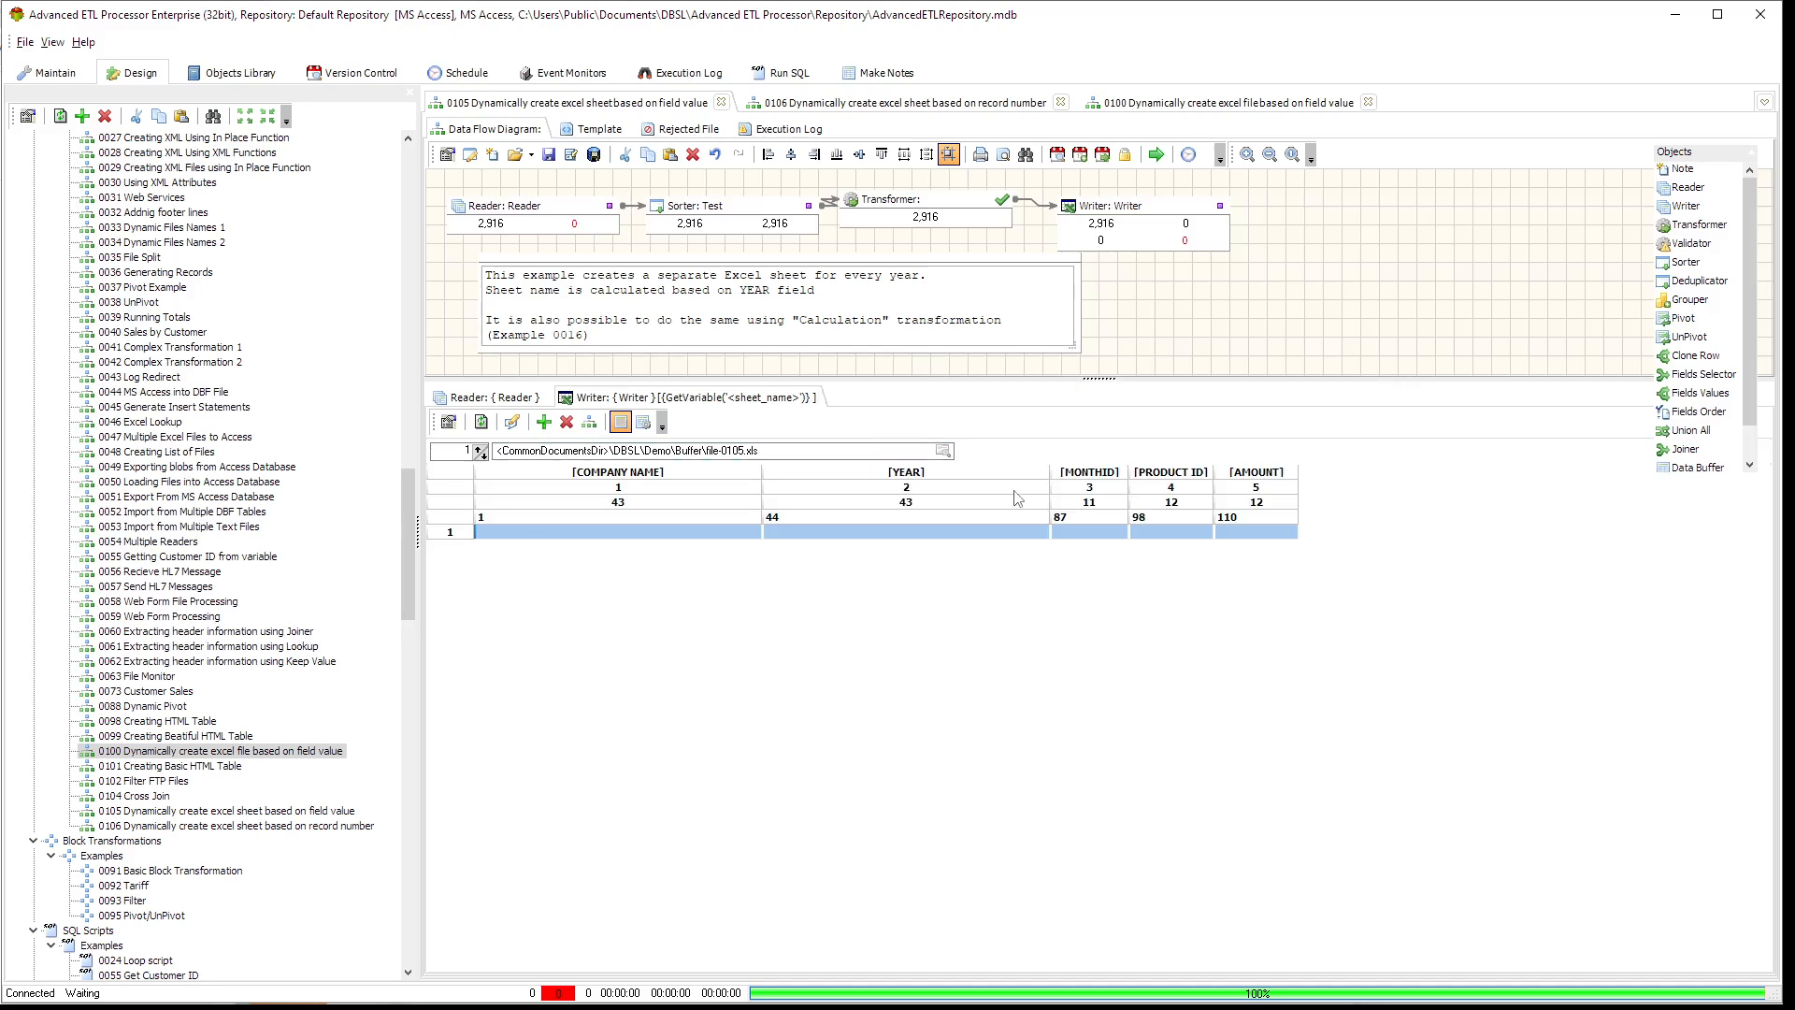
pyautogui.click(511, 424)
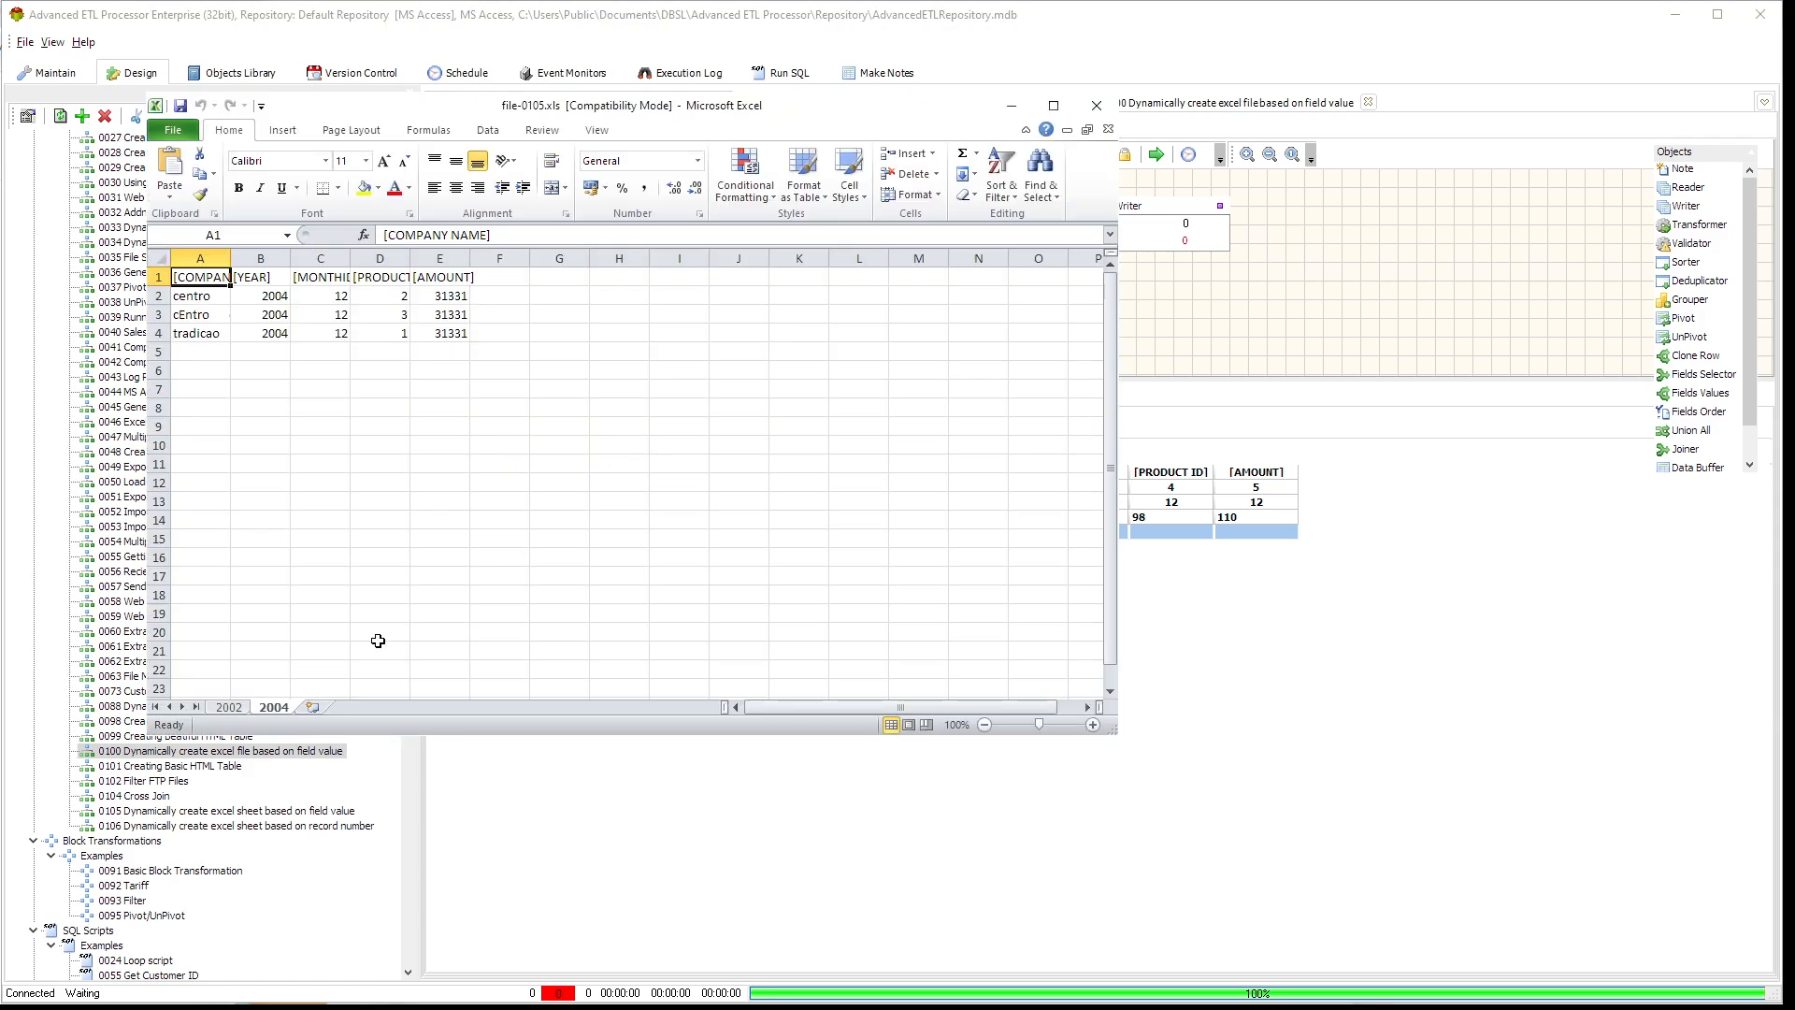
# Step: Compare the rows on the 2002 and 2004 sheets of file-0105.xls, and close the workbook
pyautogui.click(232, 709)
pyautogui.click(276, 707)
pyautogui.click(229, 708)
pyautogui.click(274, 707)
pyautogui.click(229, 707)
pyautogui.click(277, 707)
pyautogui.click(229, 707)
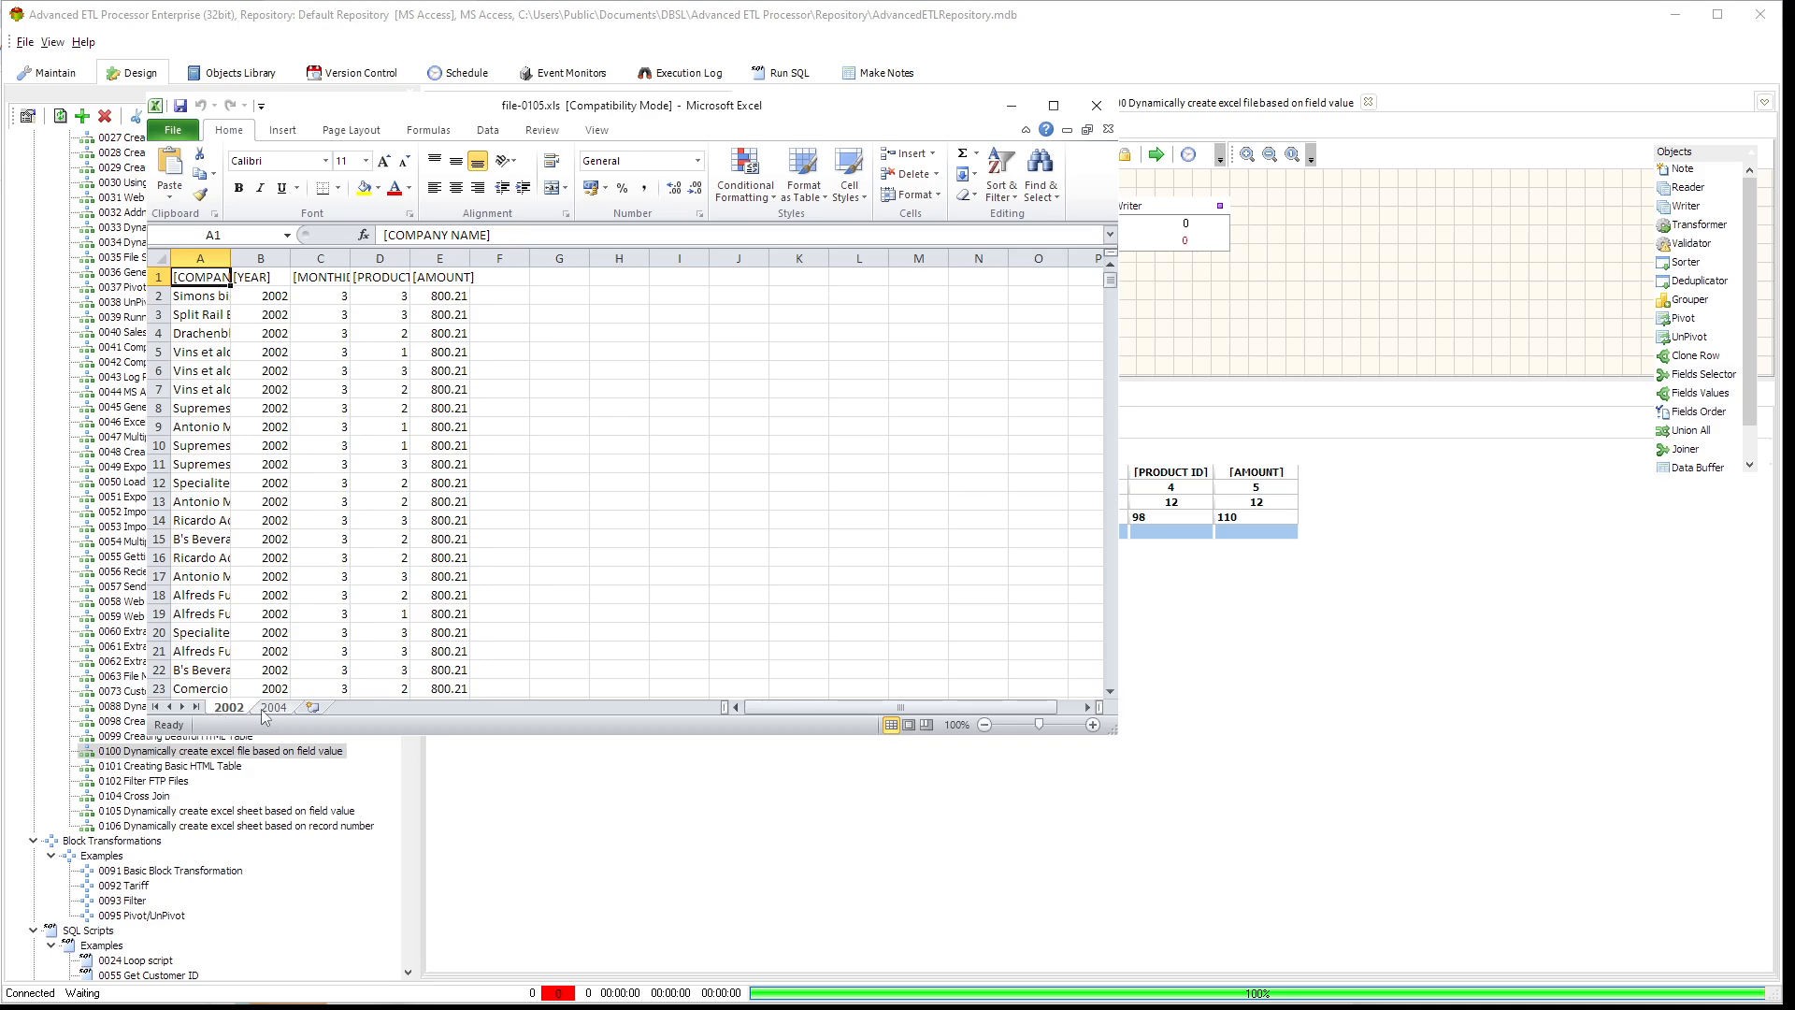
pyautogui.click(1100, 107)
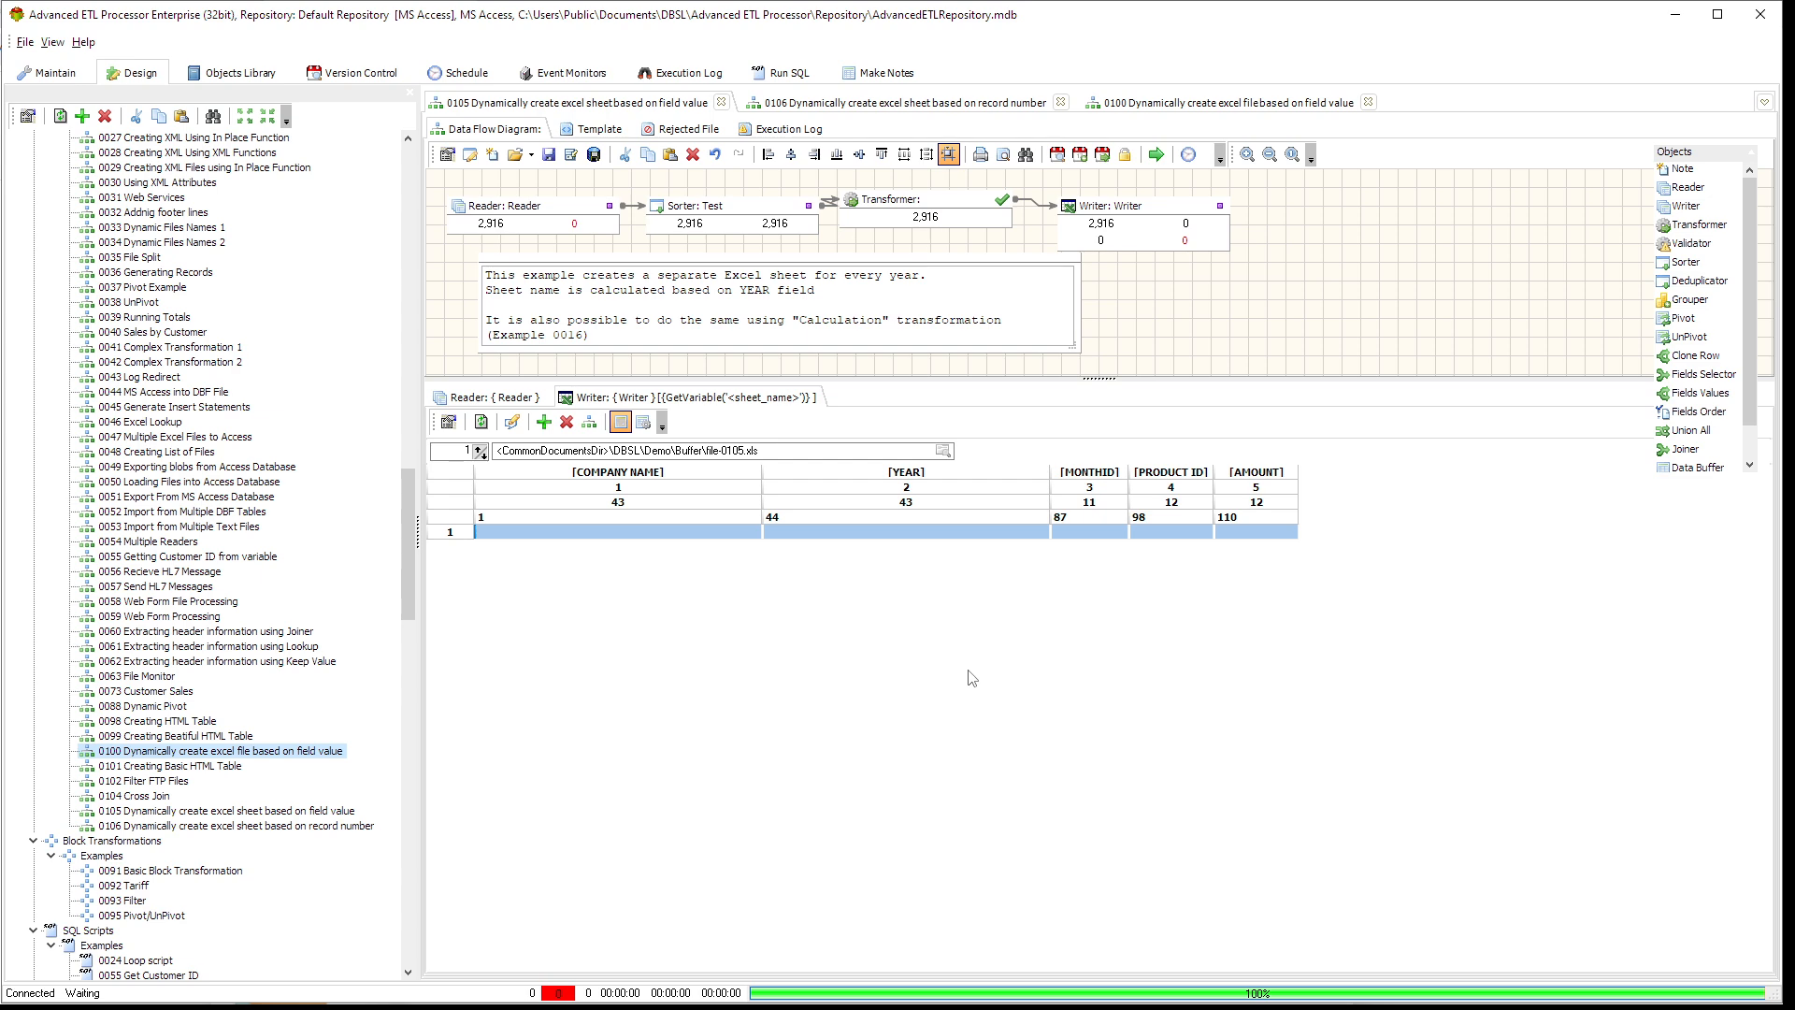
# Step: In example 0106, set the Excel writer to clear the entire sheet when adding data into the existing file
pyautogui.click(891, 103)
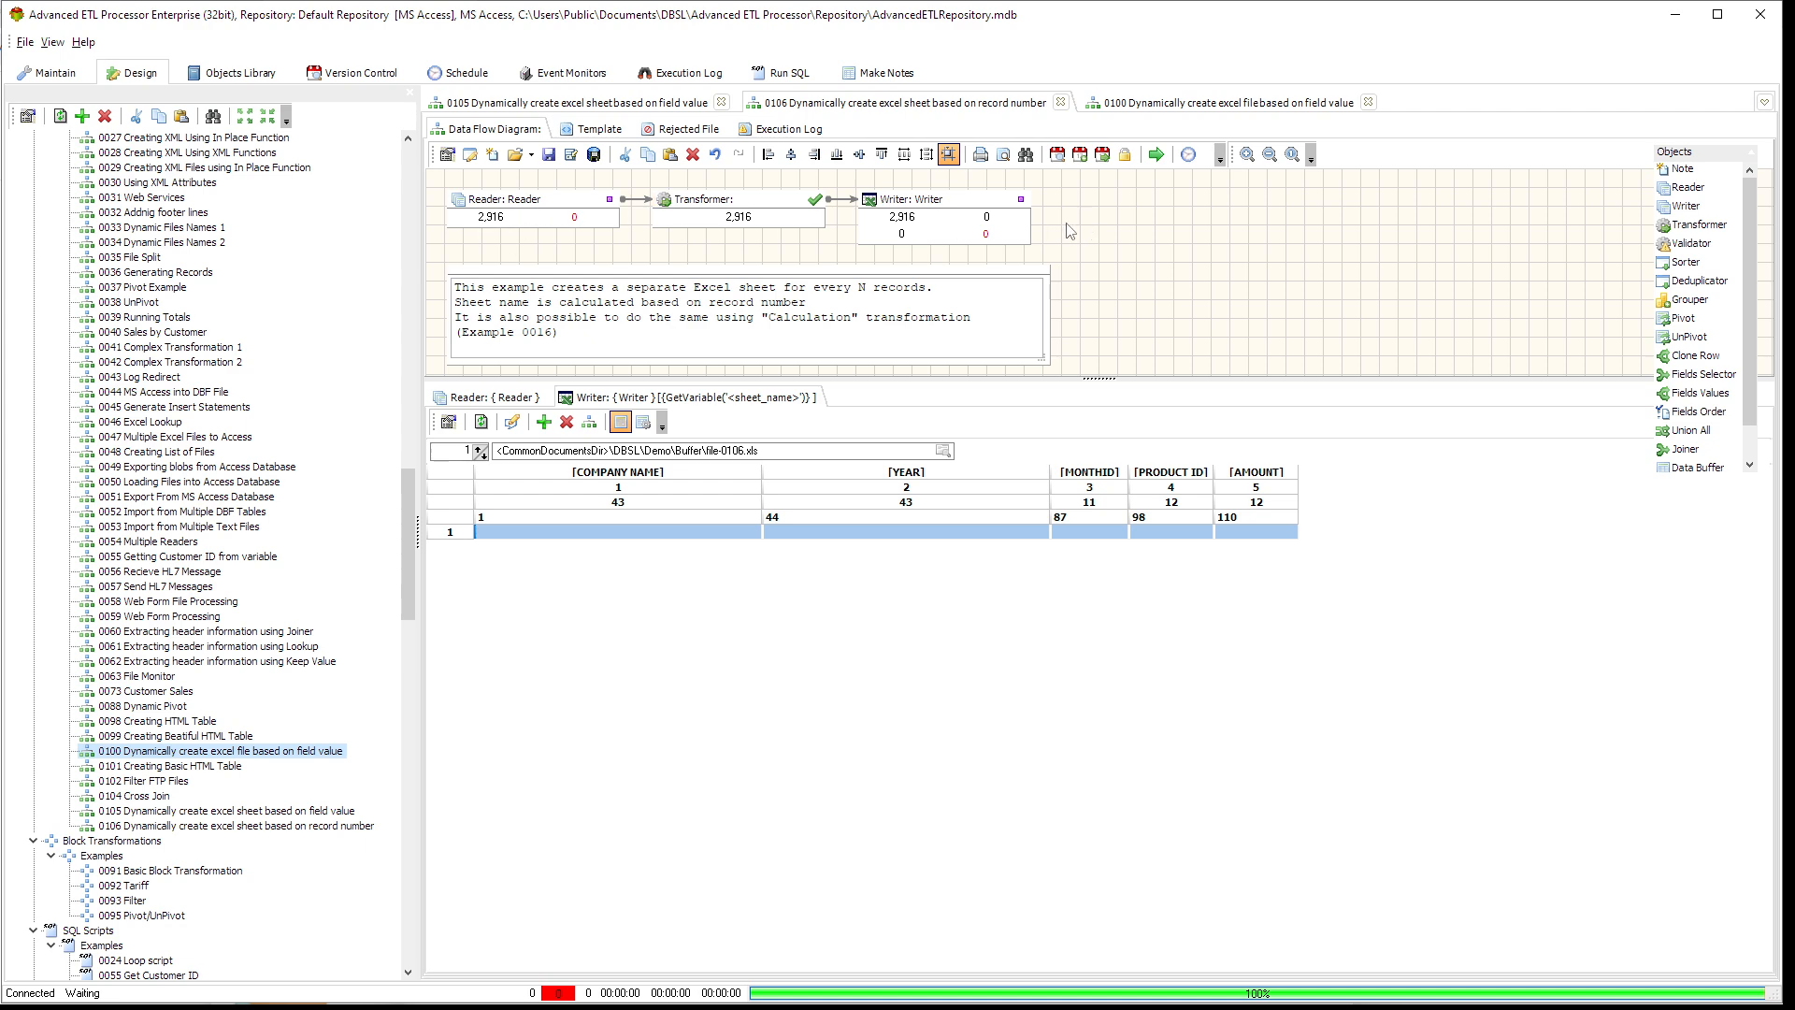
pyautogui.click(946, 210)
pyautogui.doubleClick(946, 210)
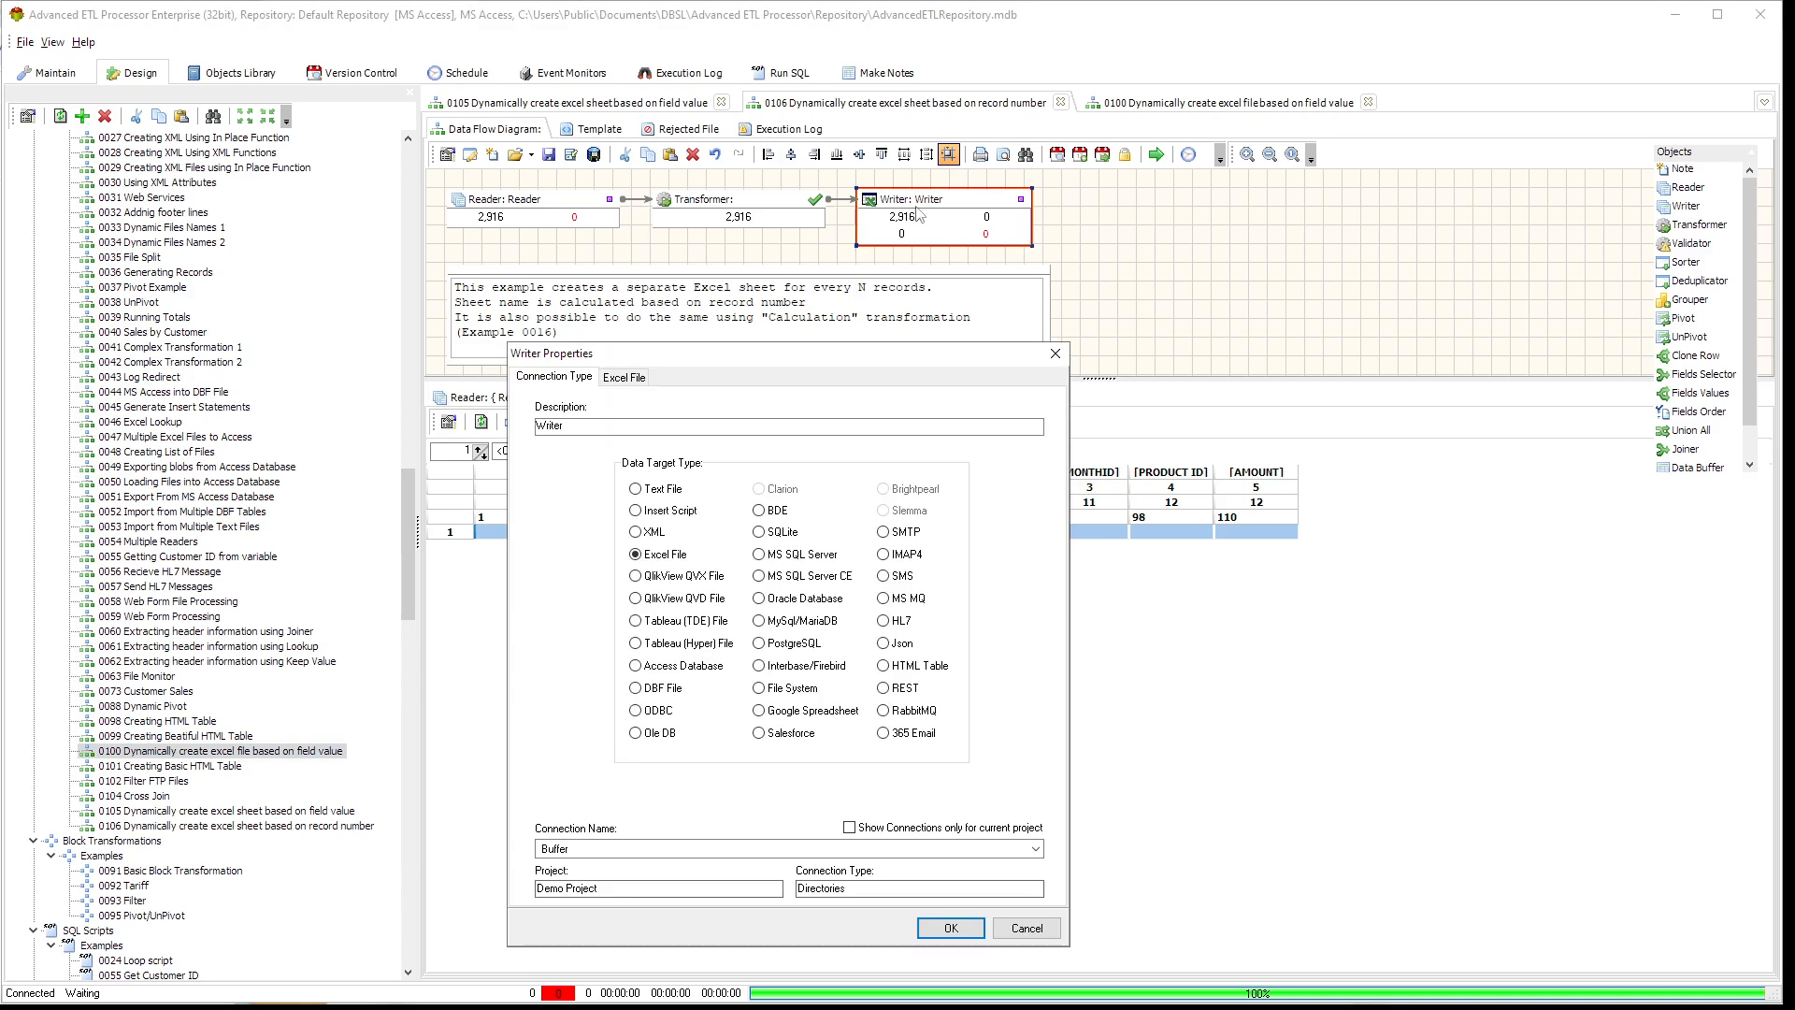
pyautogui.click(621, 376)
pyautogui.moveTo(704, 581); pyautogui.dragTo(528, 591)
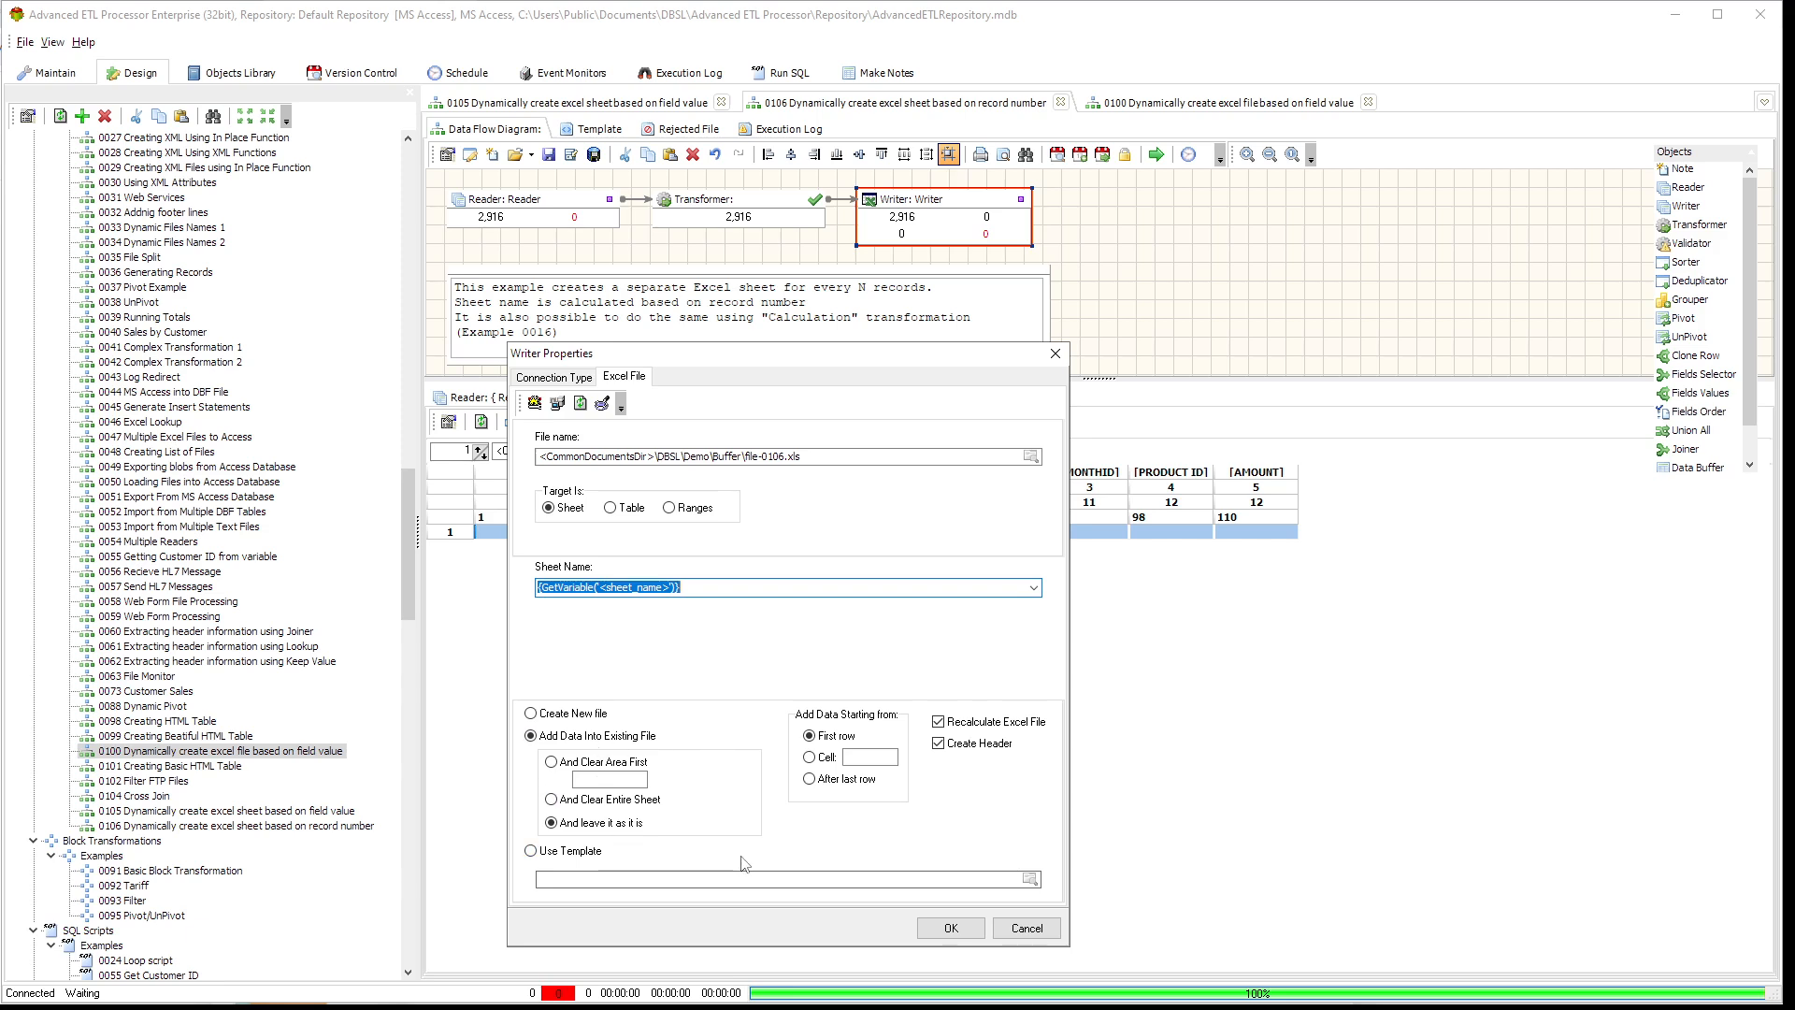
pyautogui.click(601, 799)
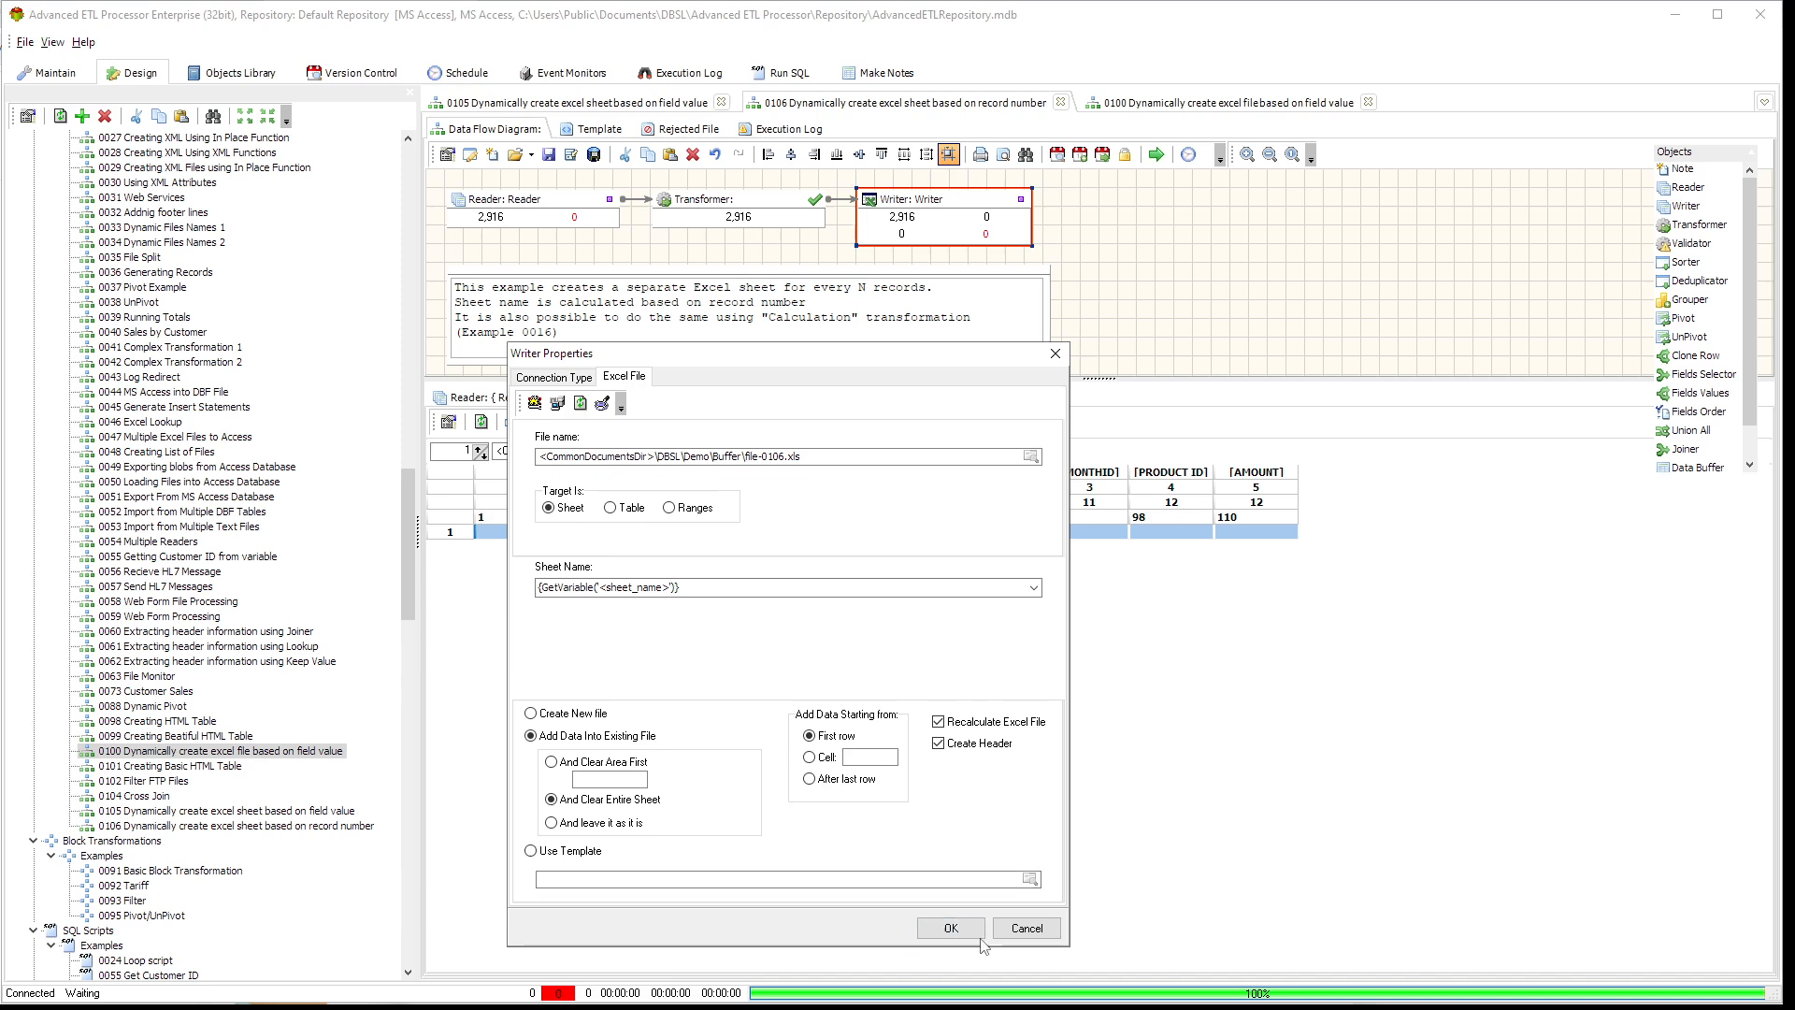
pyautogui.click(946, 929)
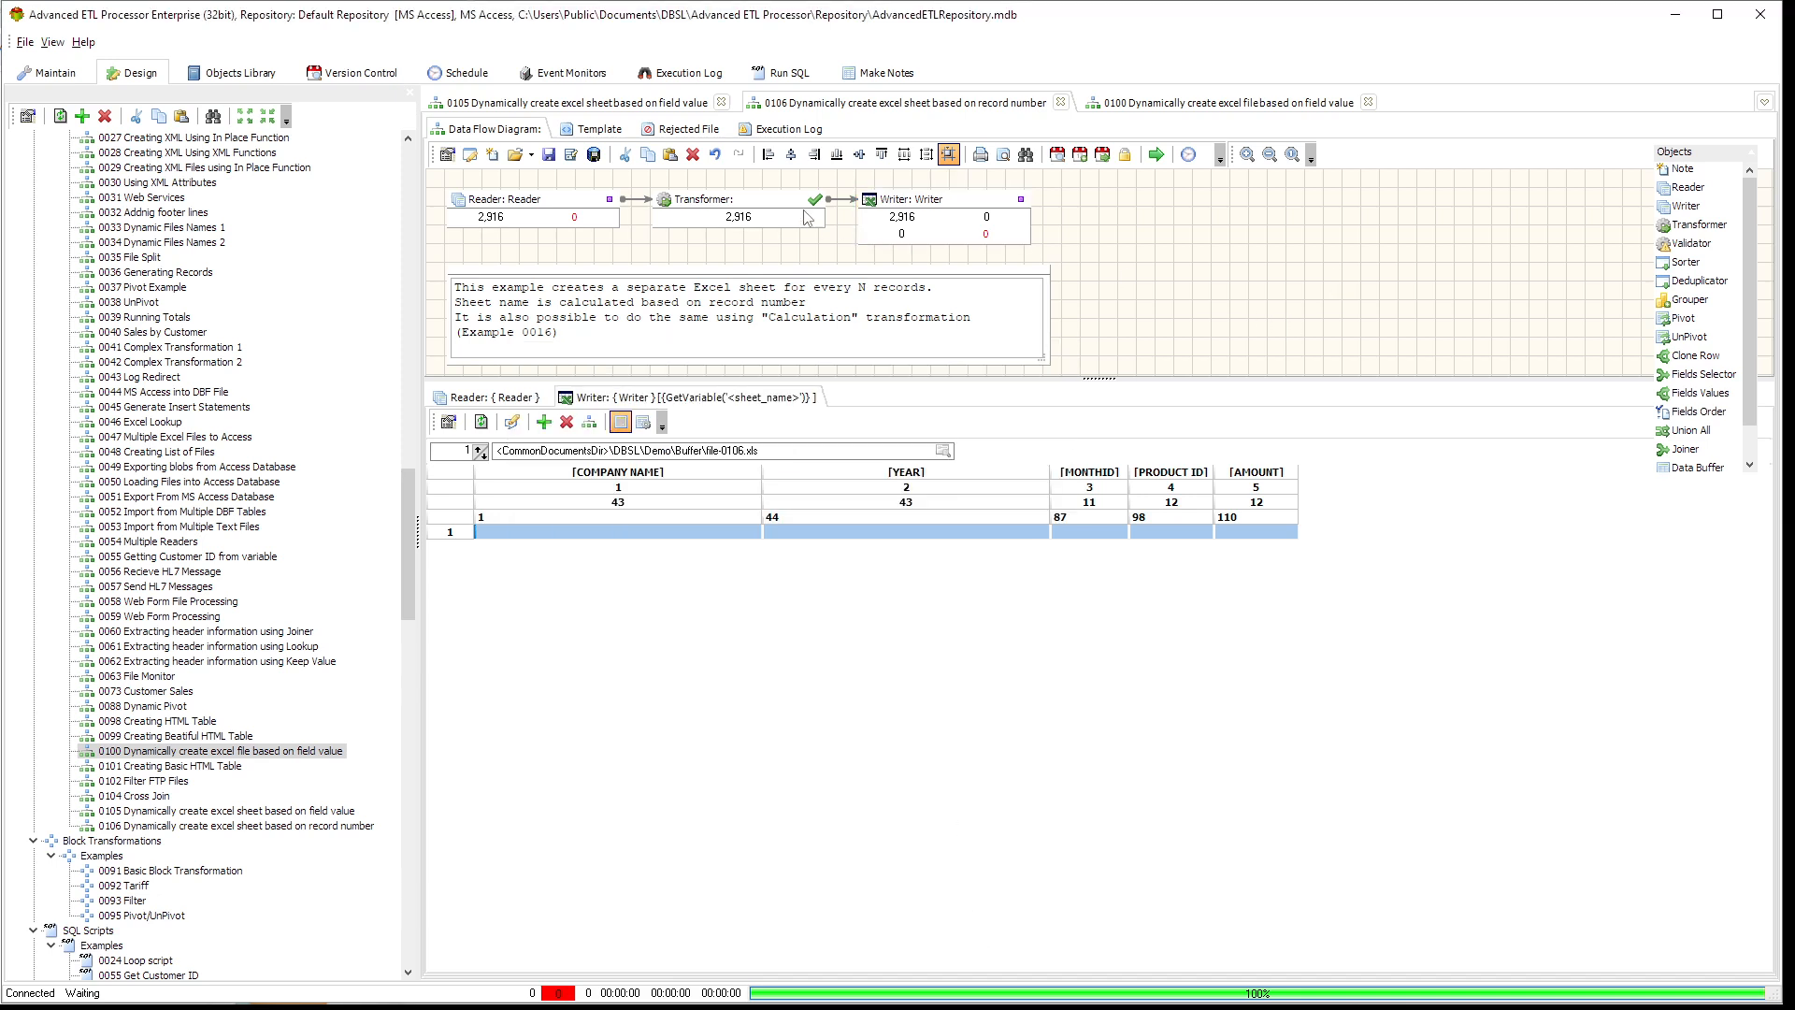
# Step: Open example 0106's transformer and inspect the Meta Data, Literal 1000 and Divide objects, leaving their properties unchanged
pyautogui.doubleClick(752, 208)
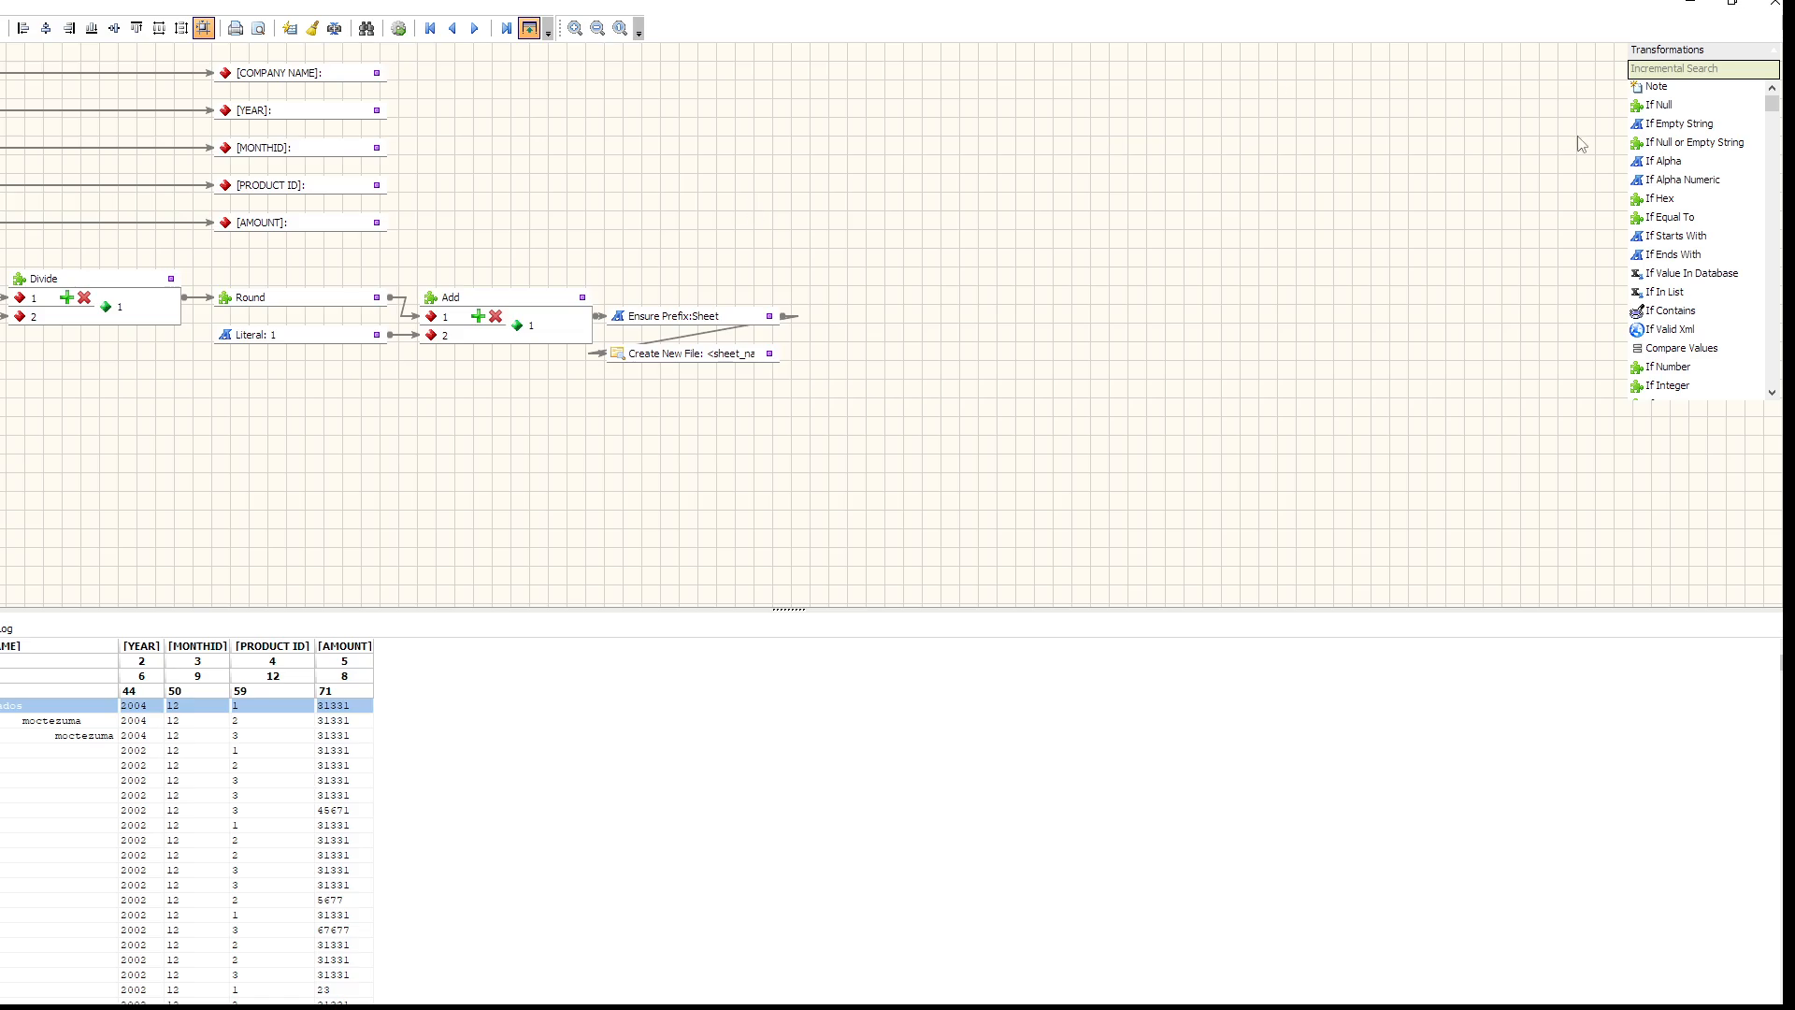
pyautogui.click(1737, 4)
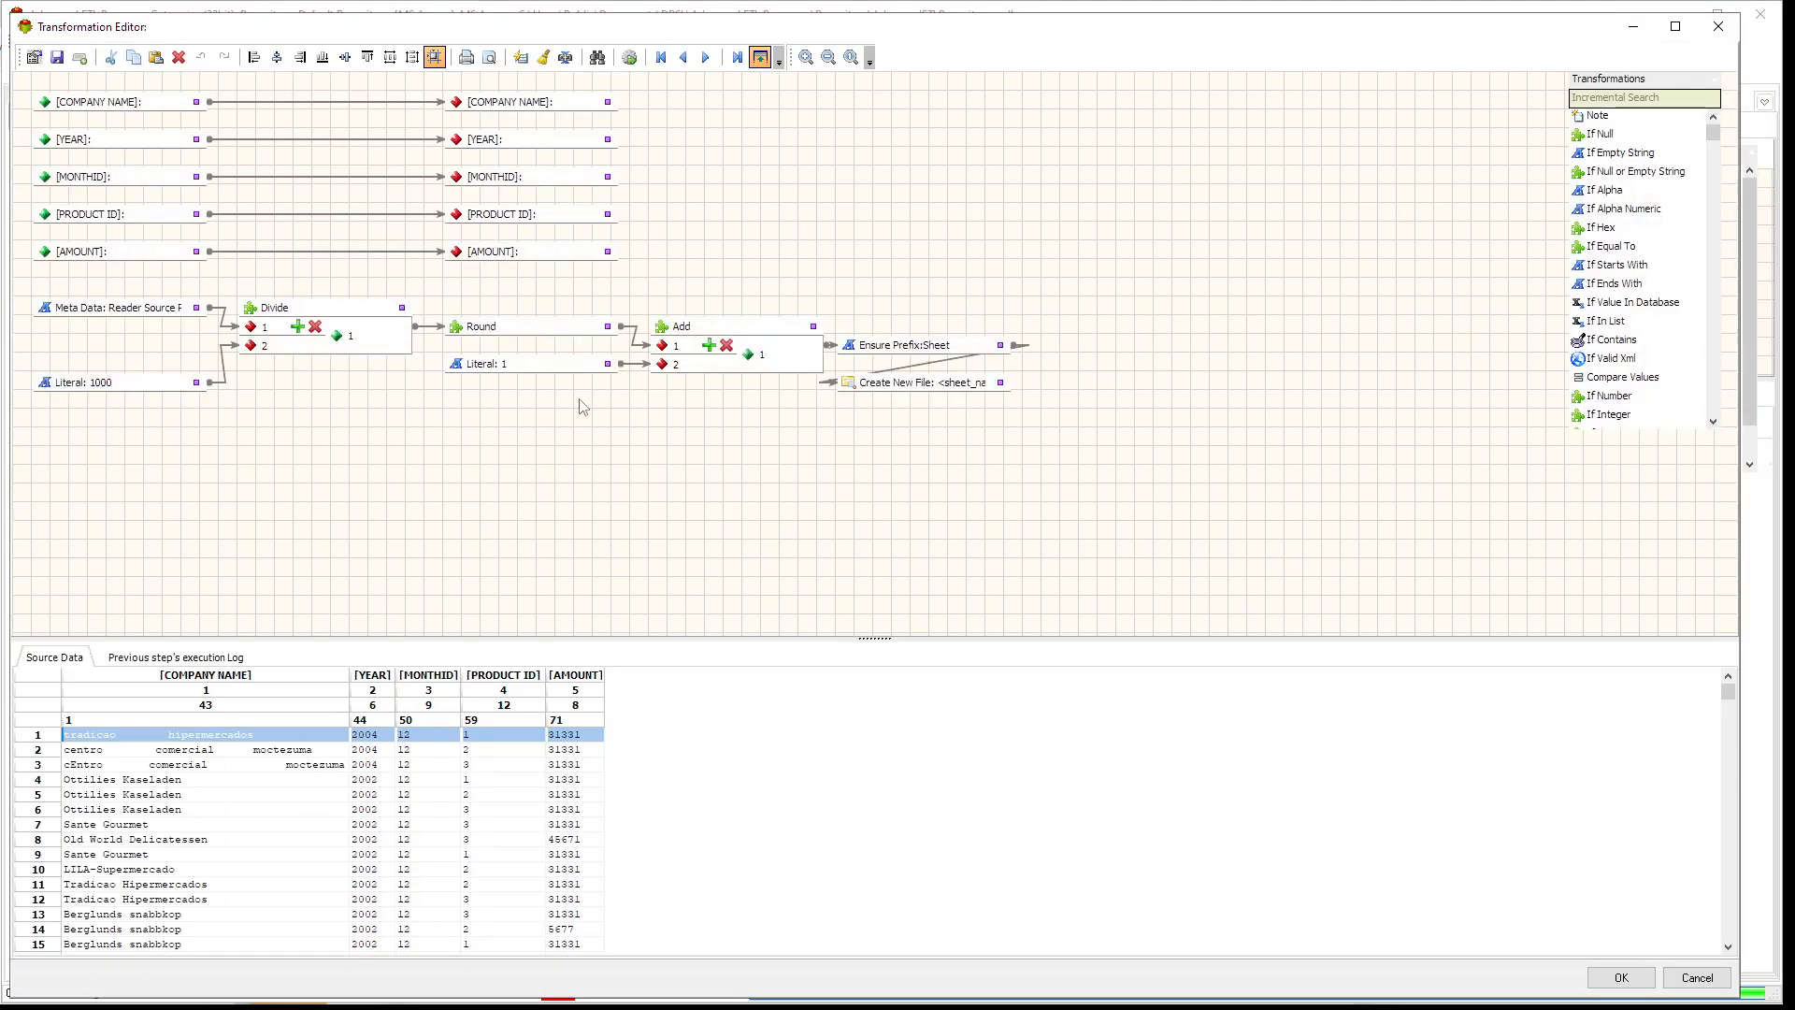
pyautogui.doubleClick(152, 314)
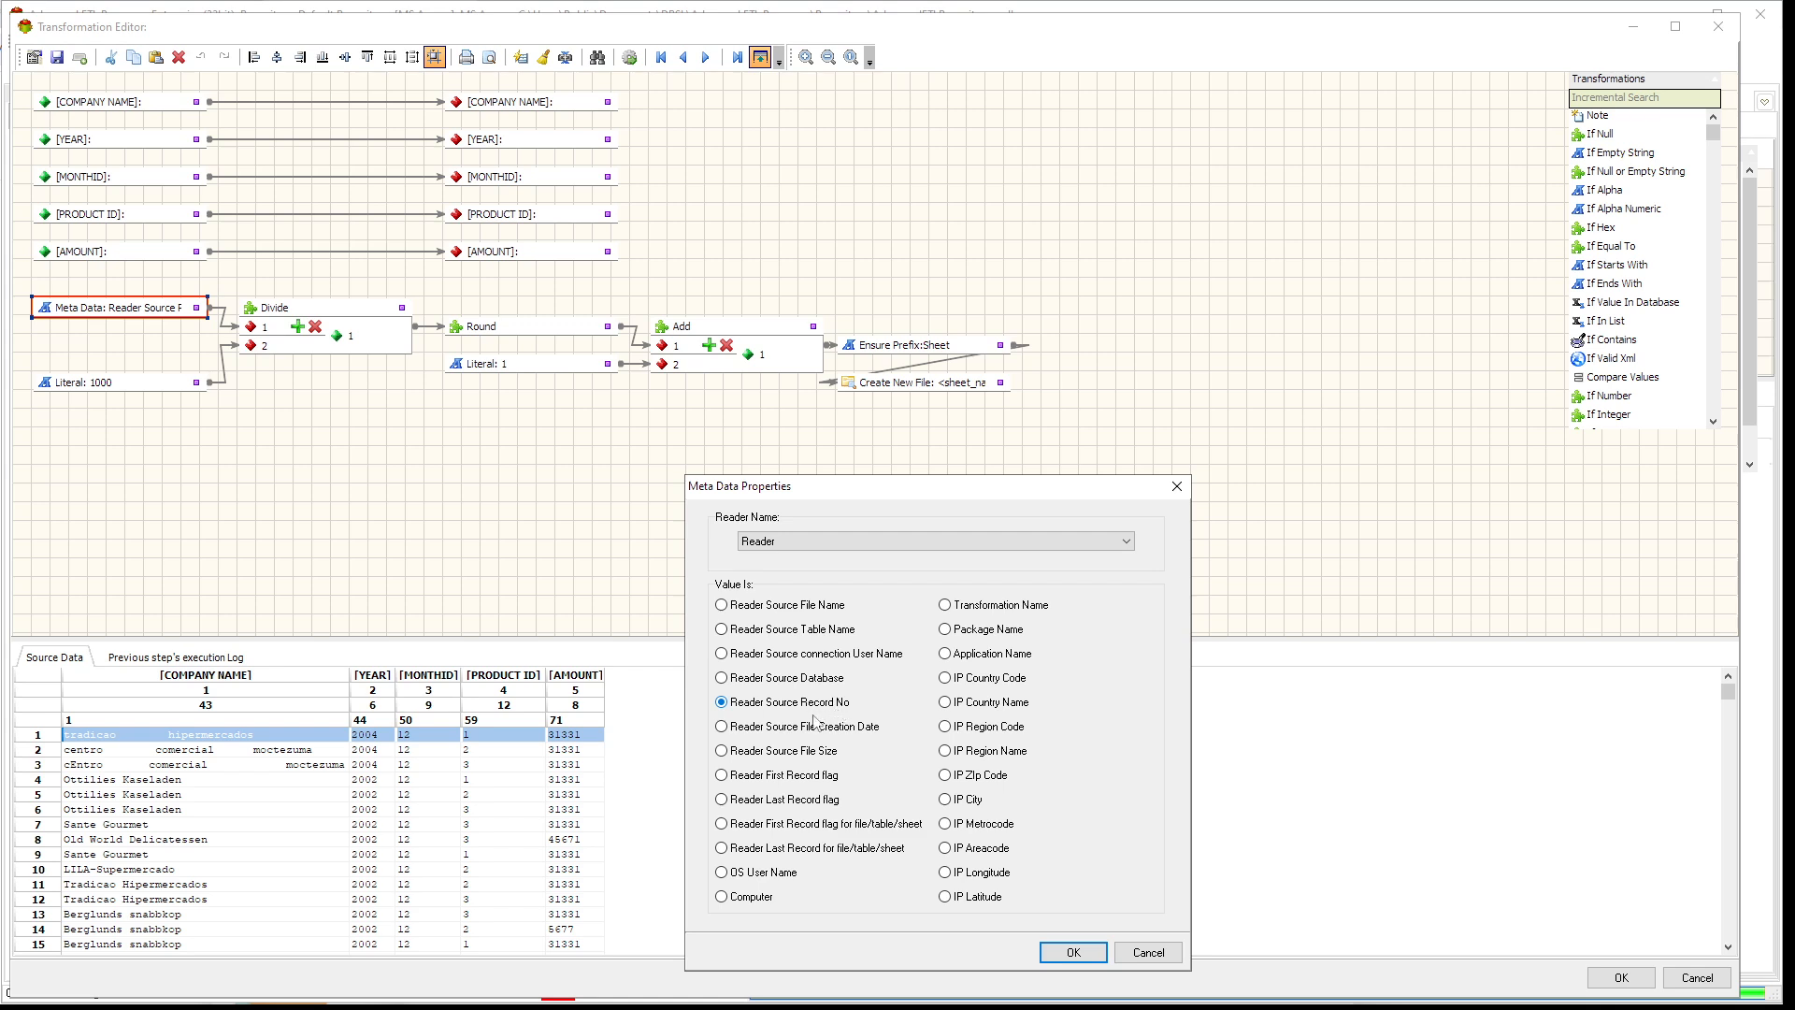
pyautogui.click(1156, 954)
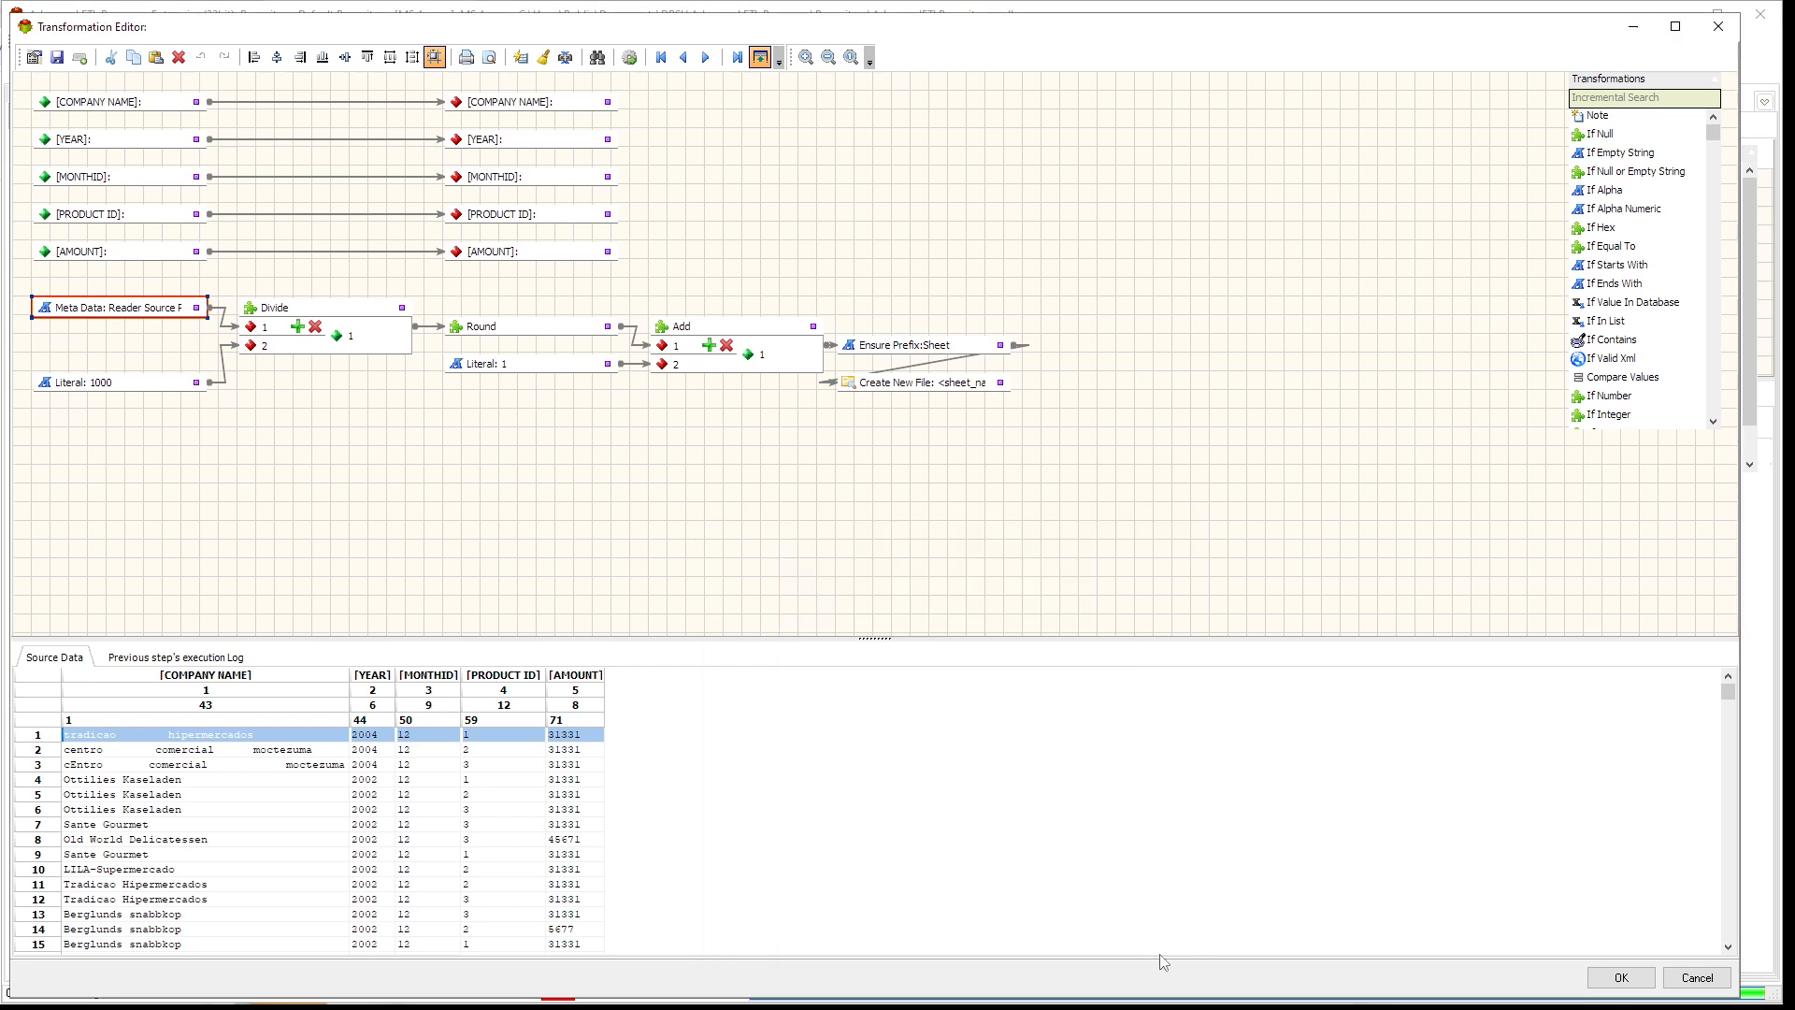
pyautogui.click(153, 387)
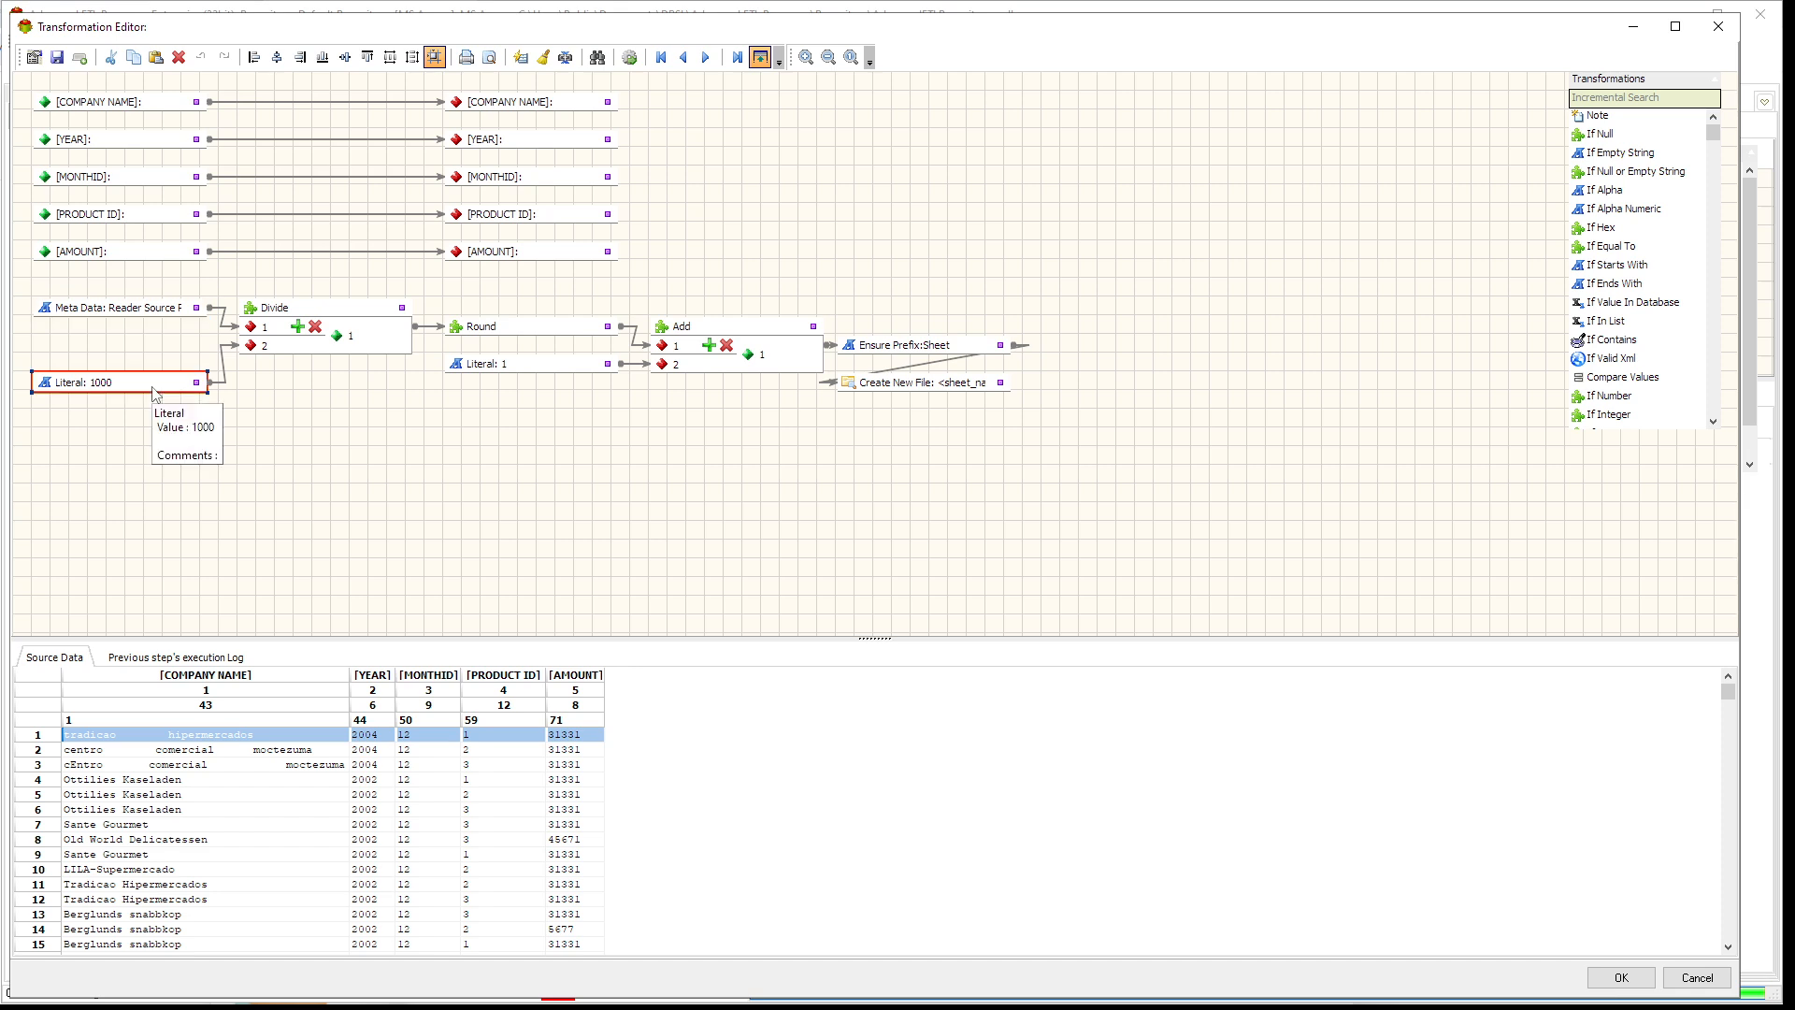
pyautogui.click(401, 443)
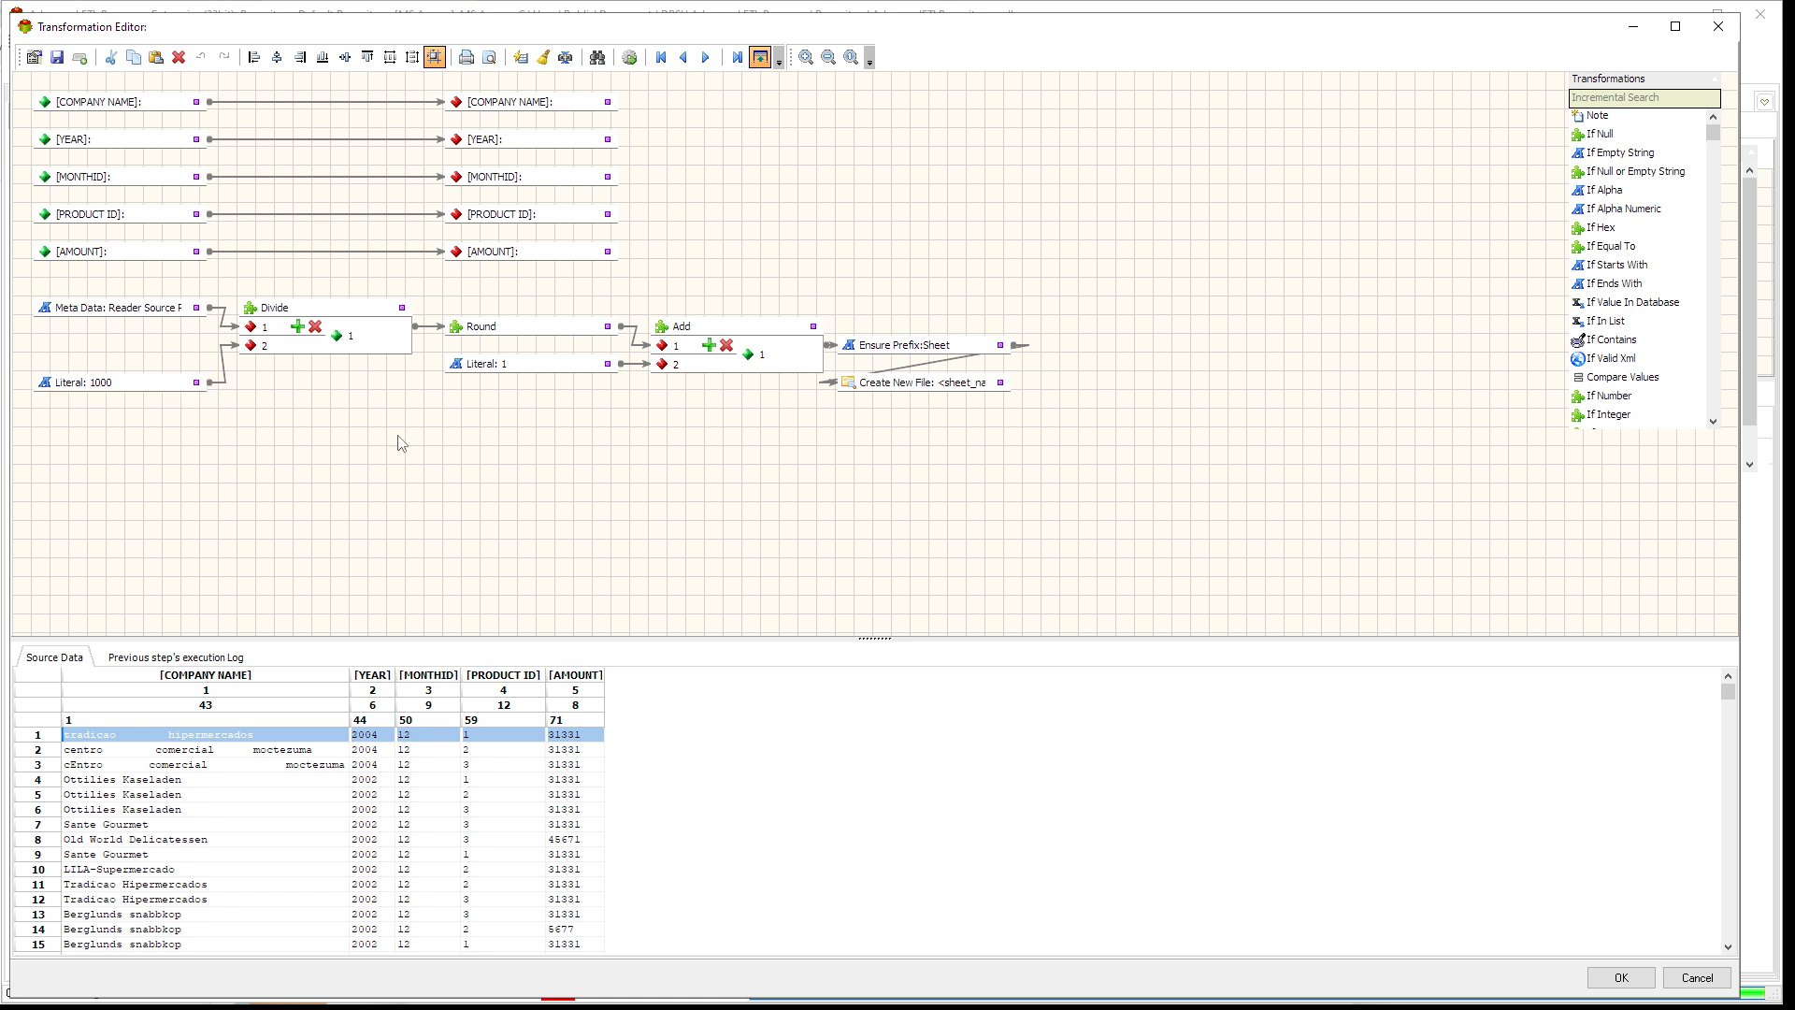
pyautogui.doubleClick(324, 320)
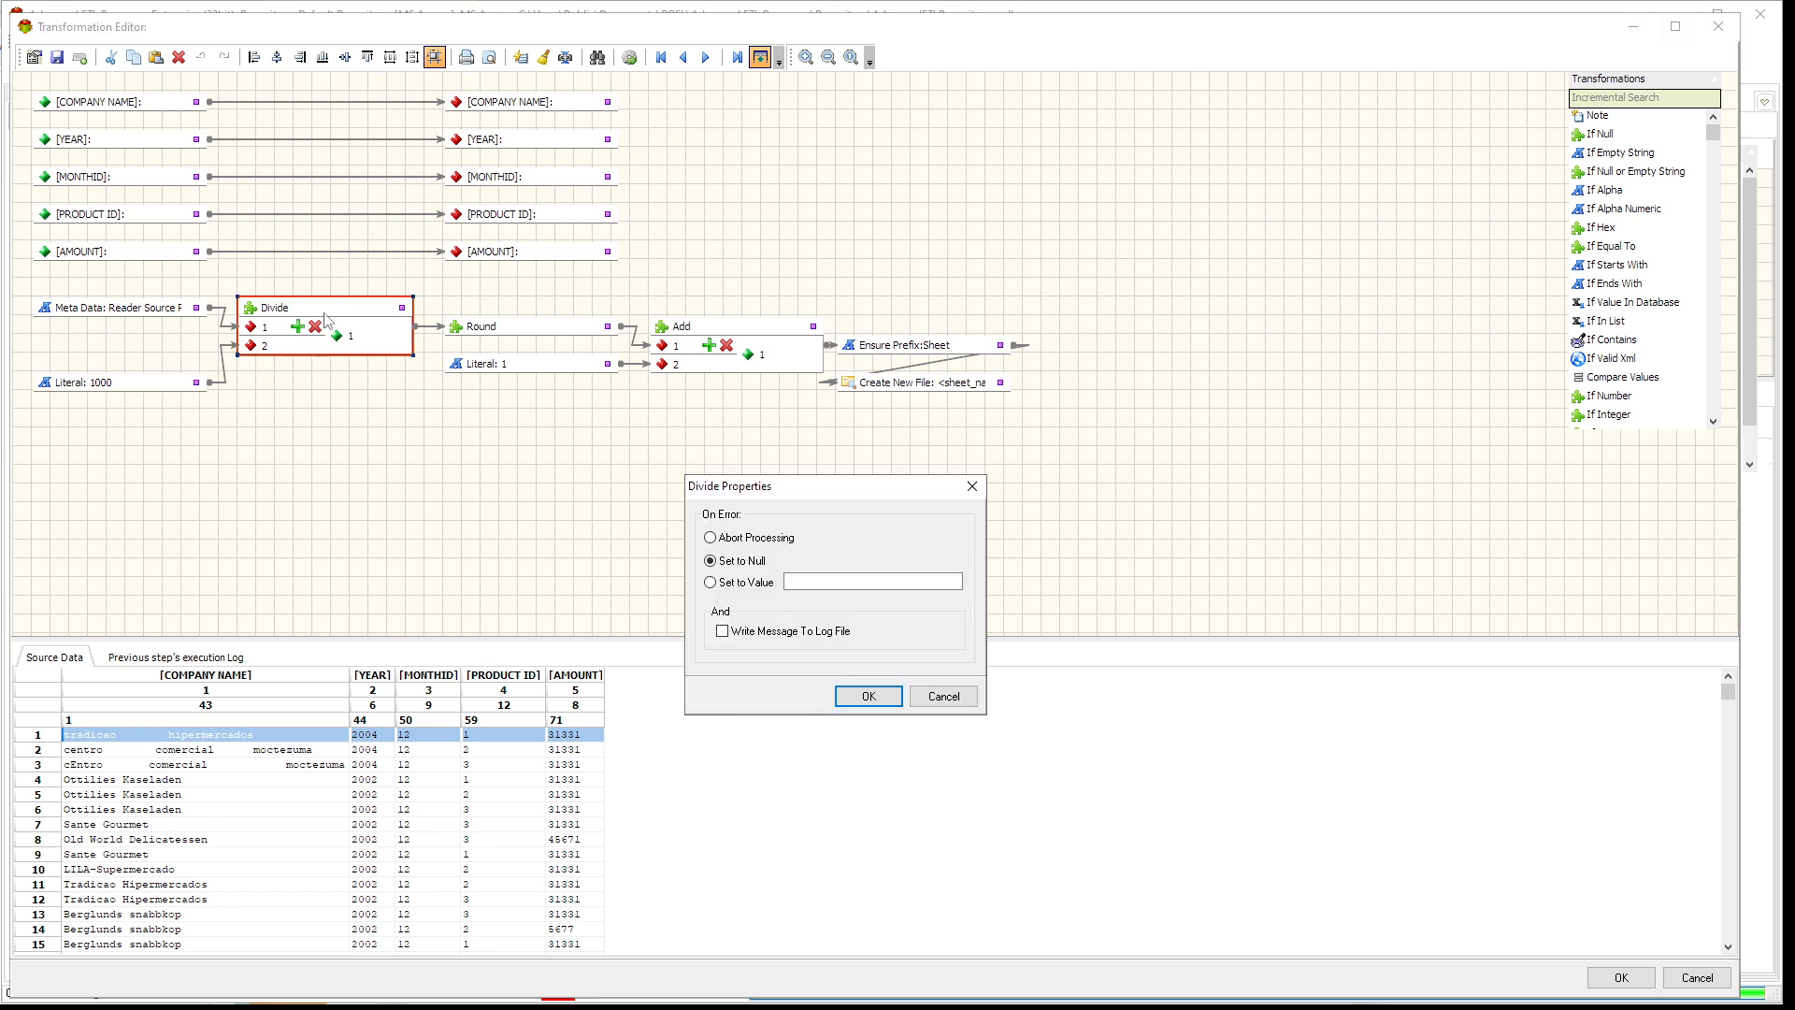
pyautogui.click(940, 701)
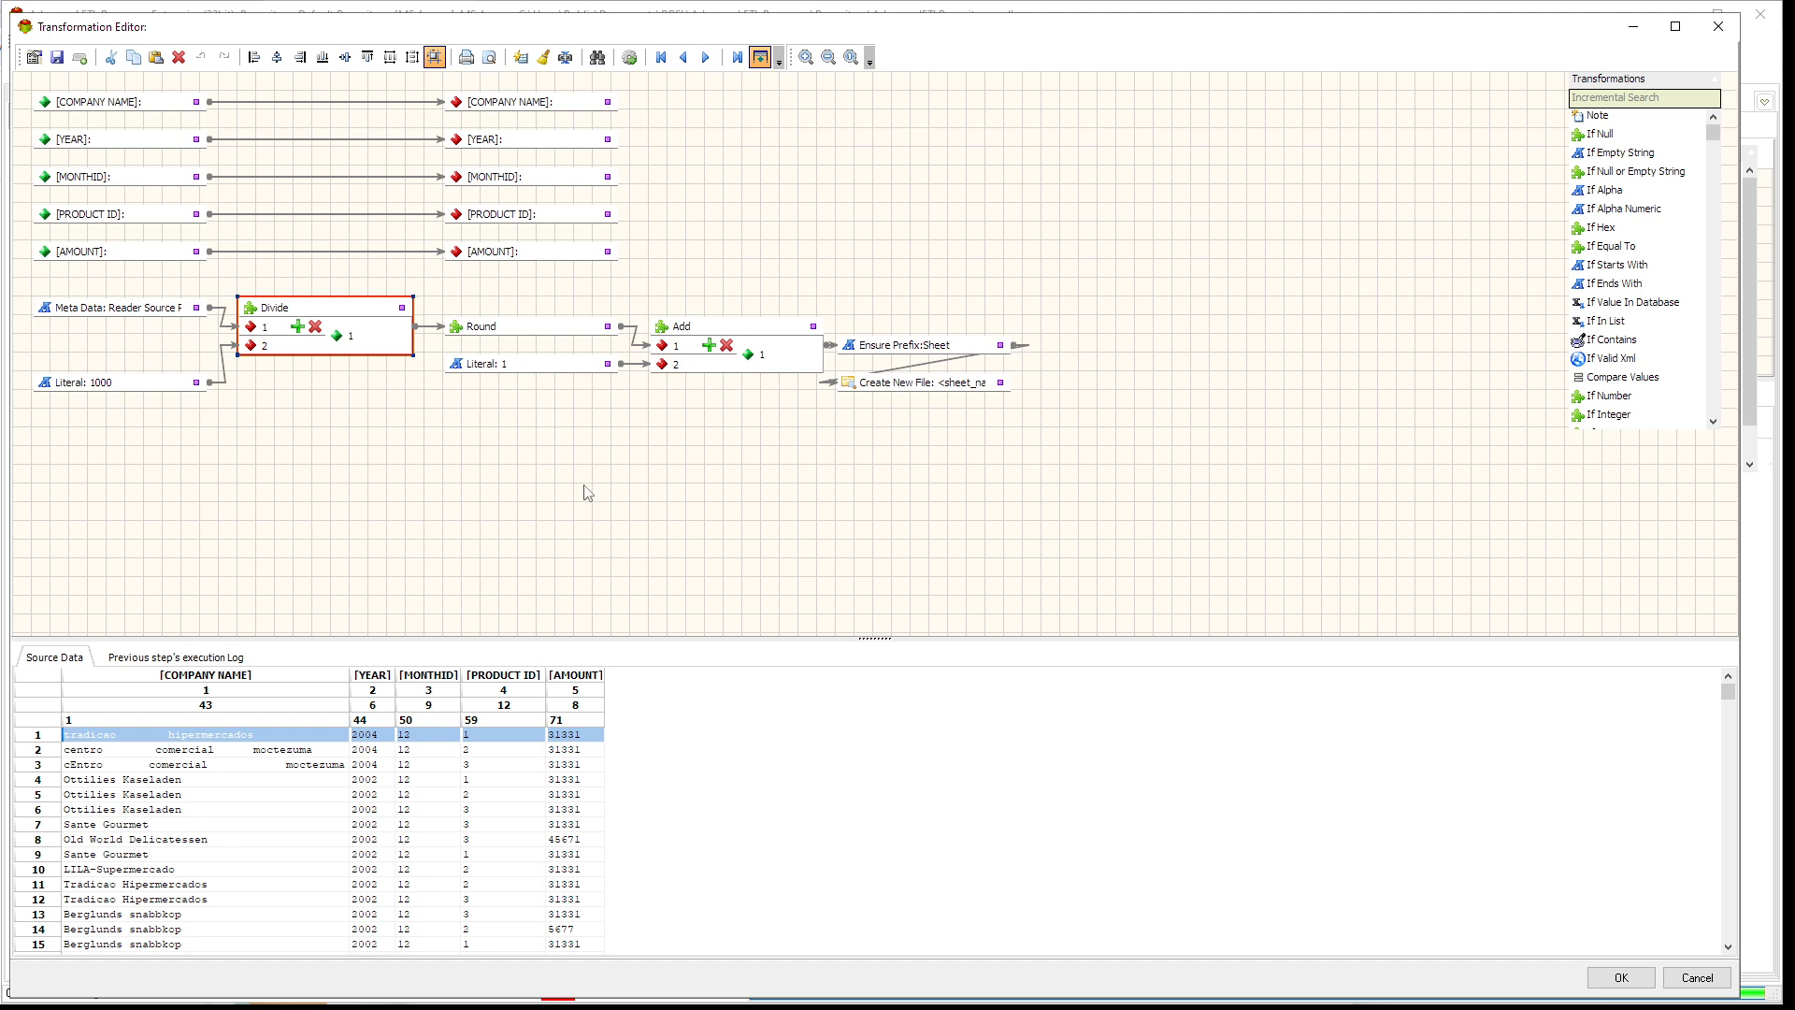
# Step: Examine the Round and Literal 1 objects, evaluate the transformation on the first source record, and close the editor
pyautogui.click(527, 330)
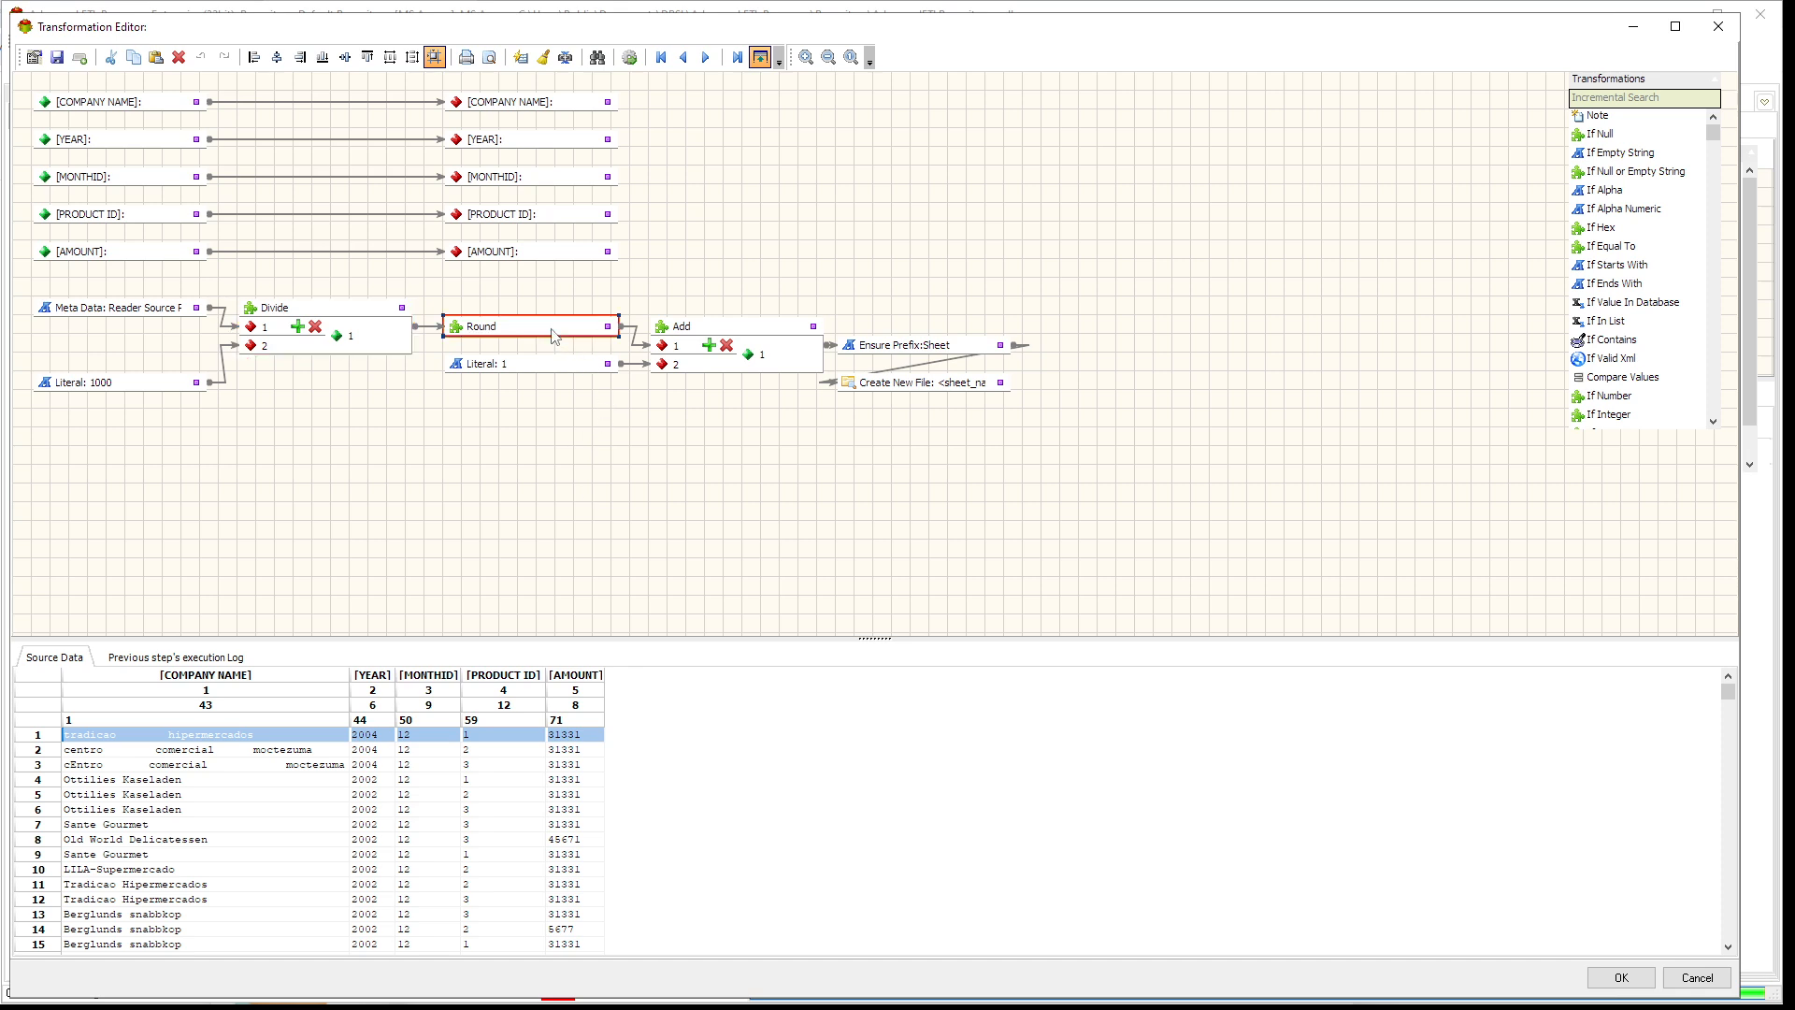
pyautogui.rightClick(552, 330)
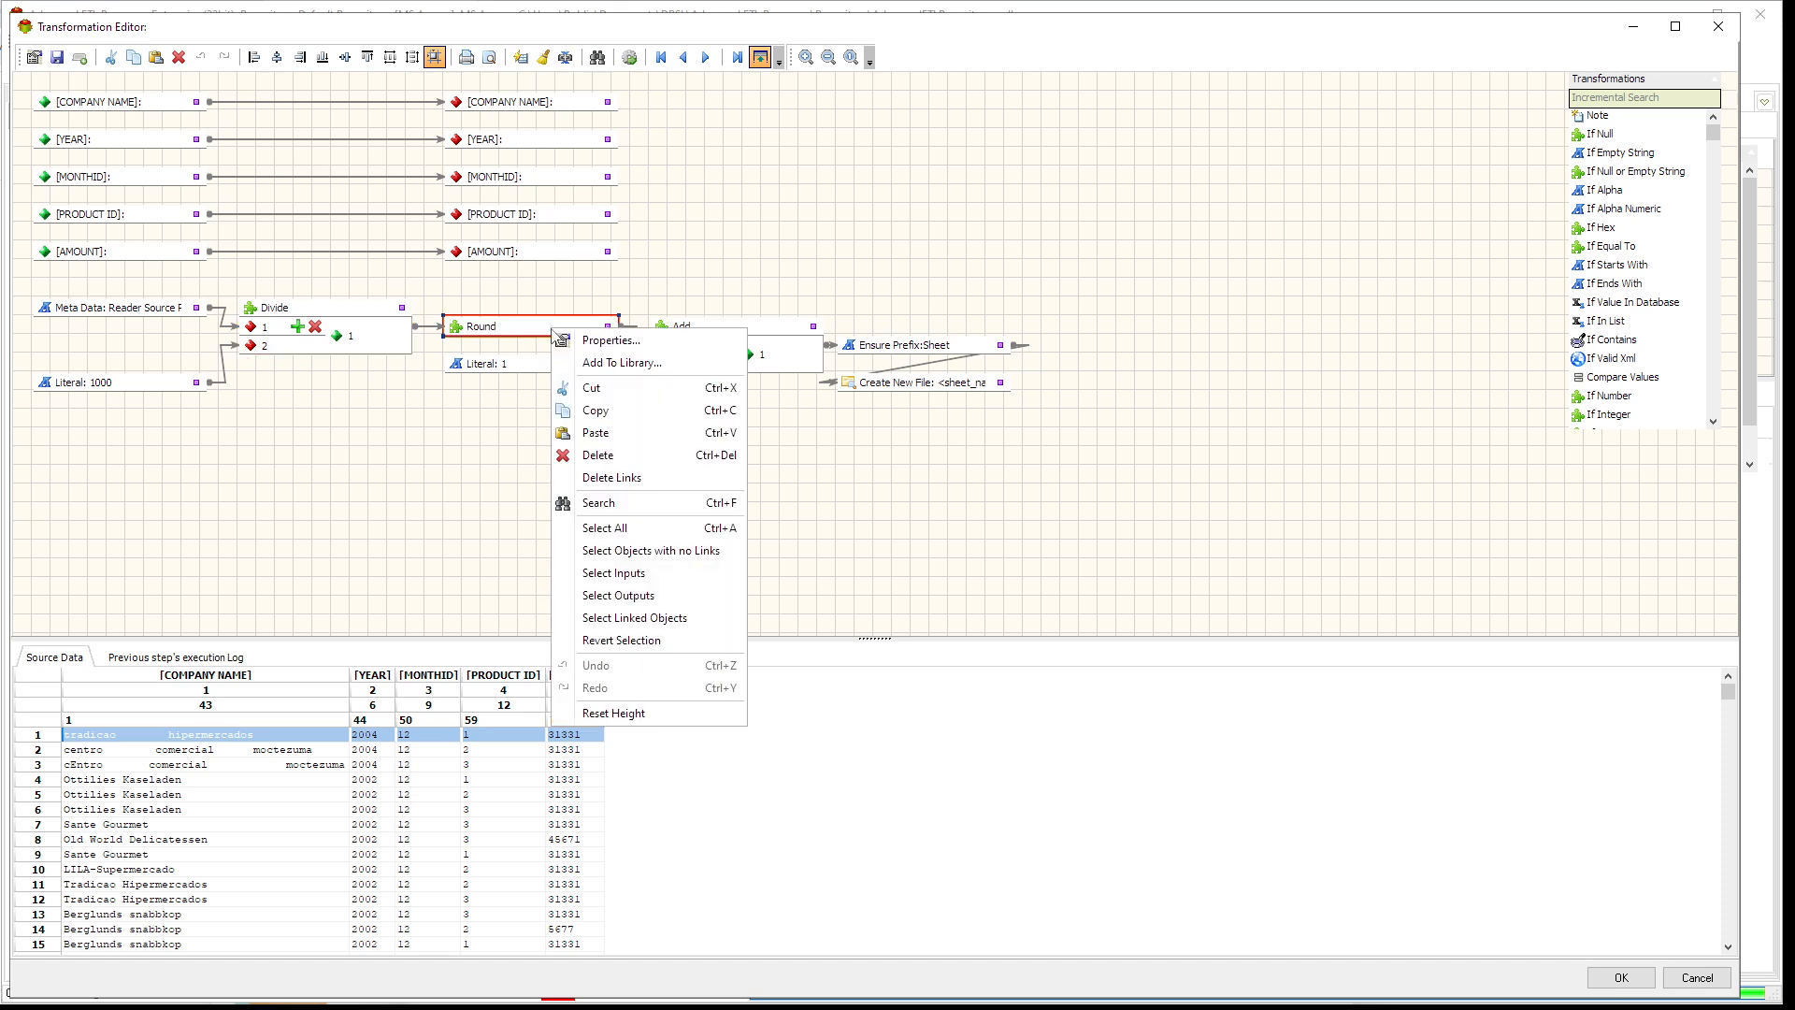
pyautogui.click(640, 342)
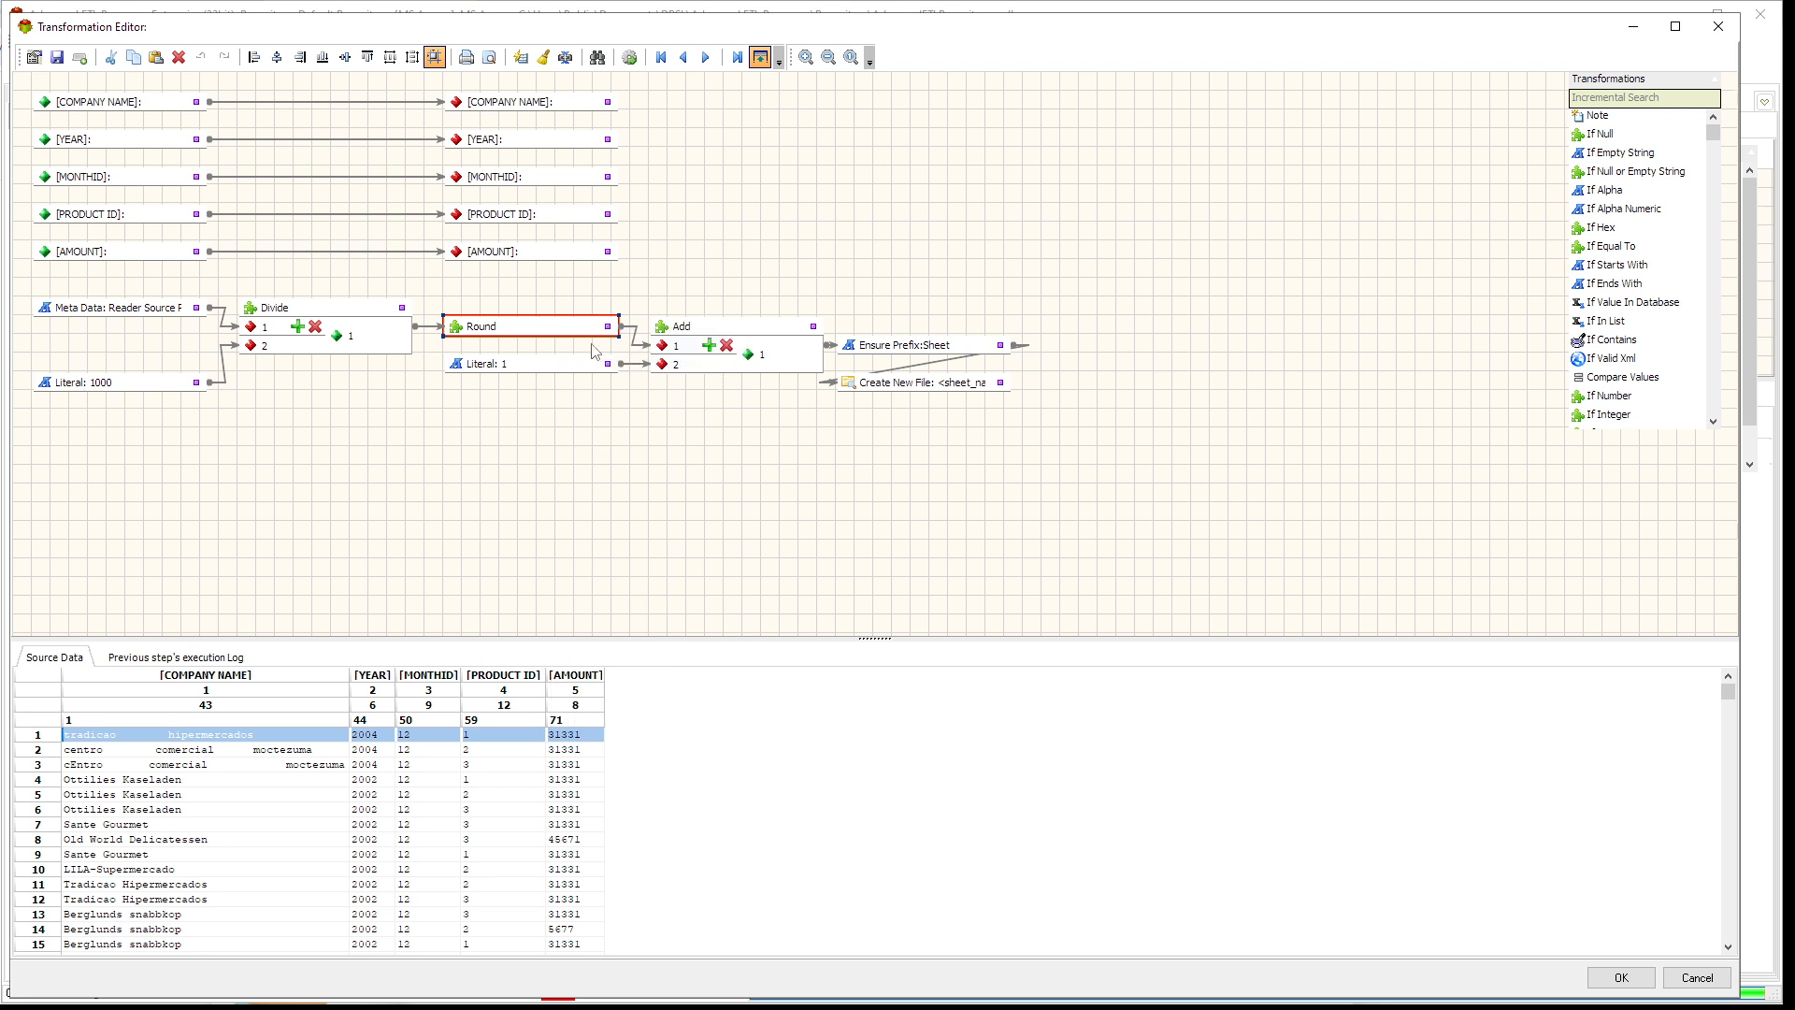
pyautogui.click(544, 363)
pyautogui.click(567, 331)
pyautogui.click(526, 368)
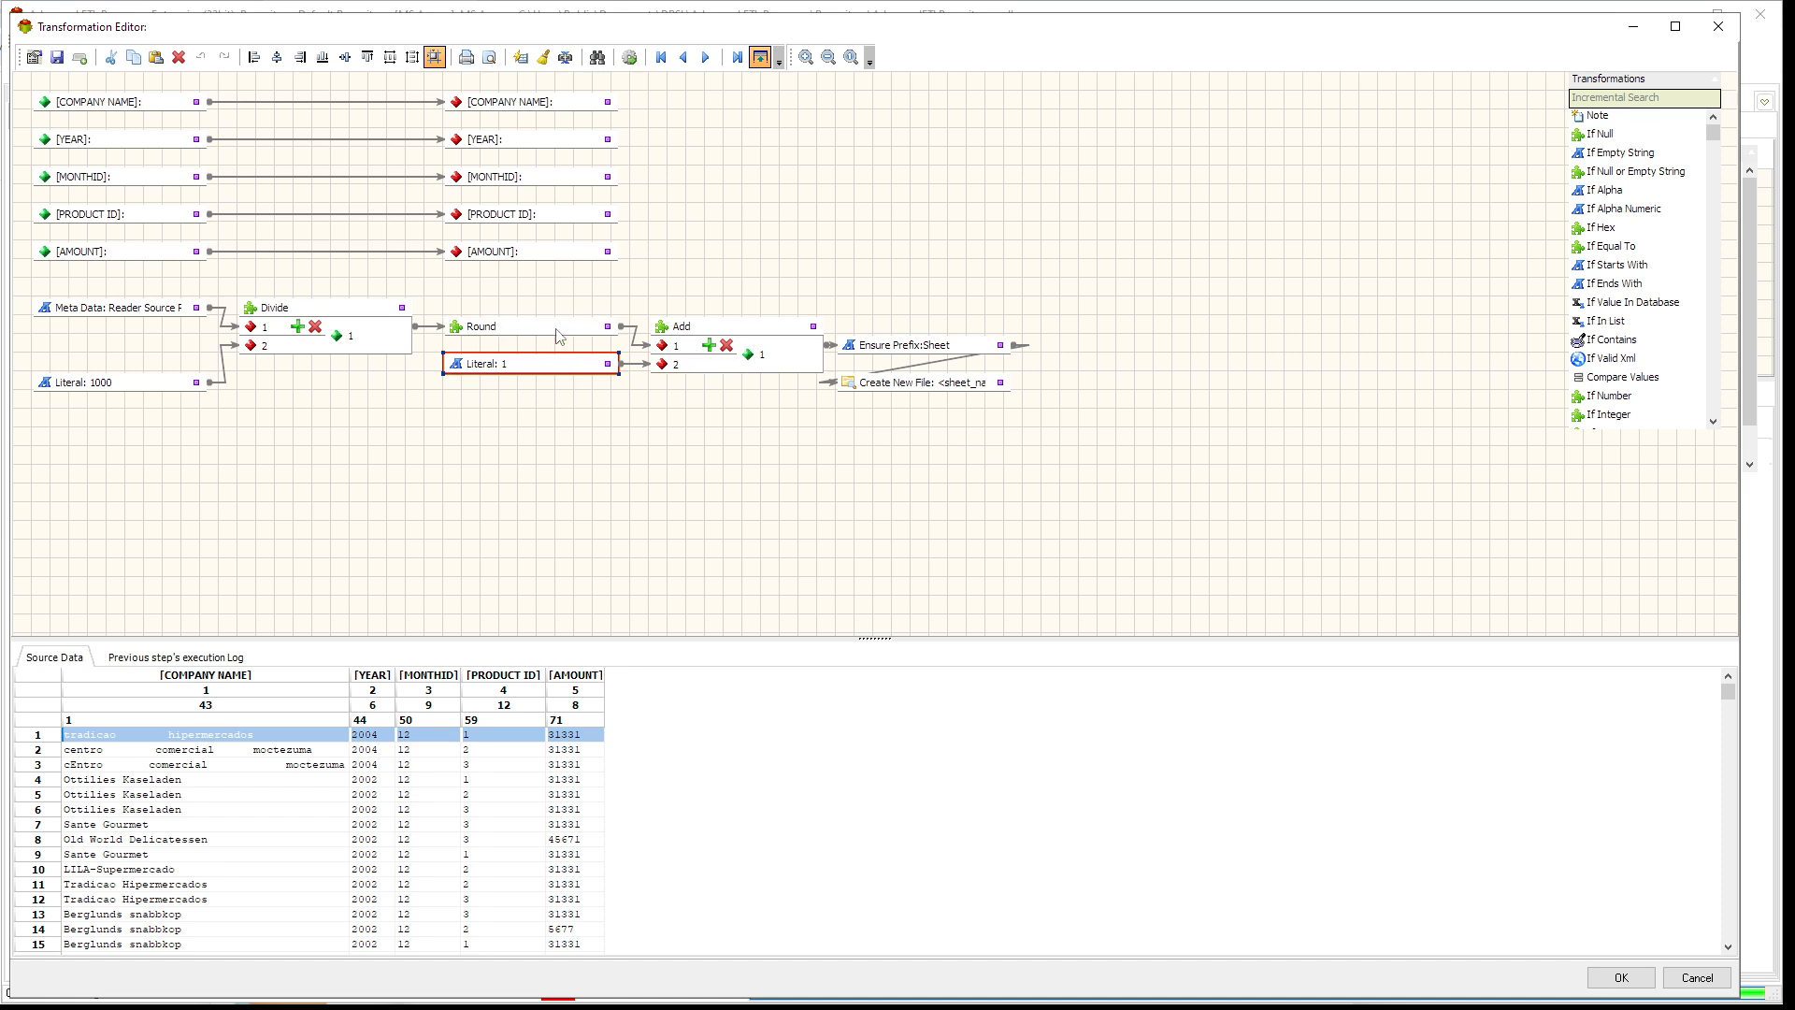
pyautogui.rightClick(561, 367)
pyautogui.click(541, 427)
pyautogui.click(629, 58)
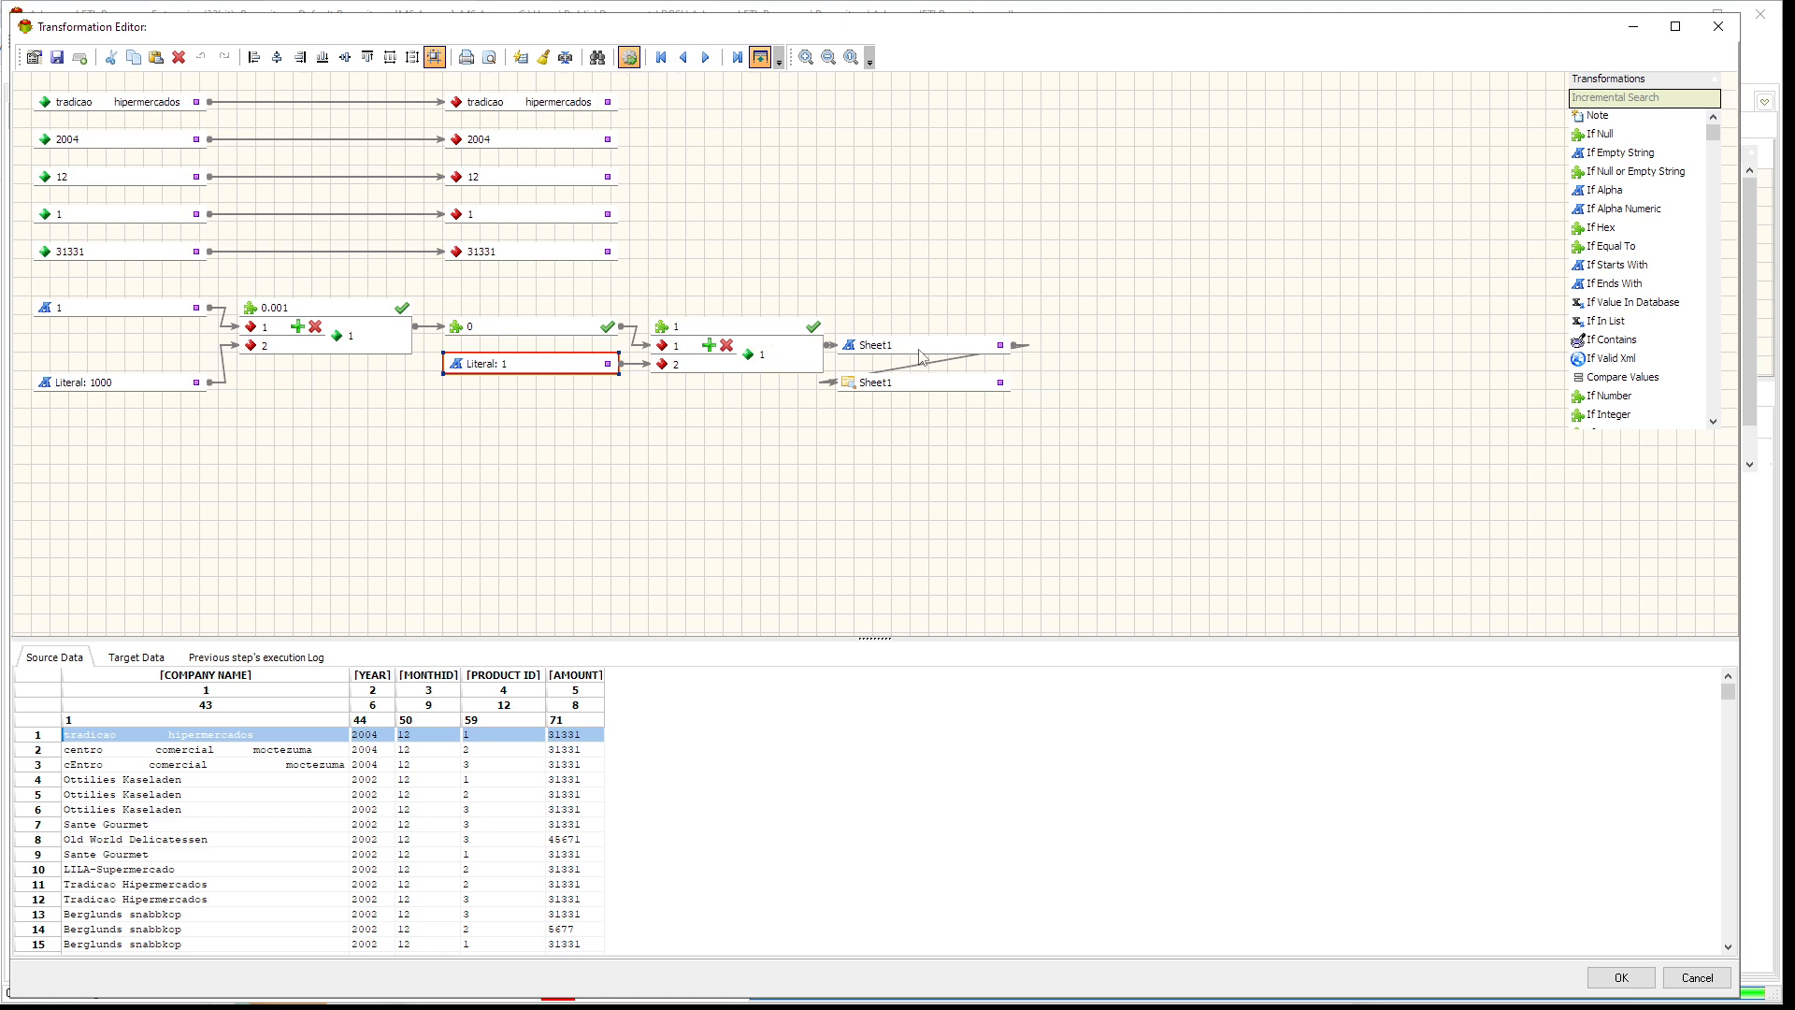
pyautogui.click(1621, 977)
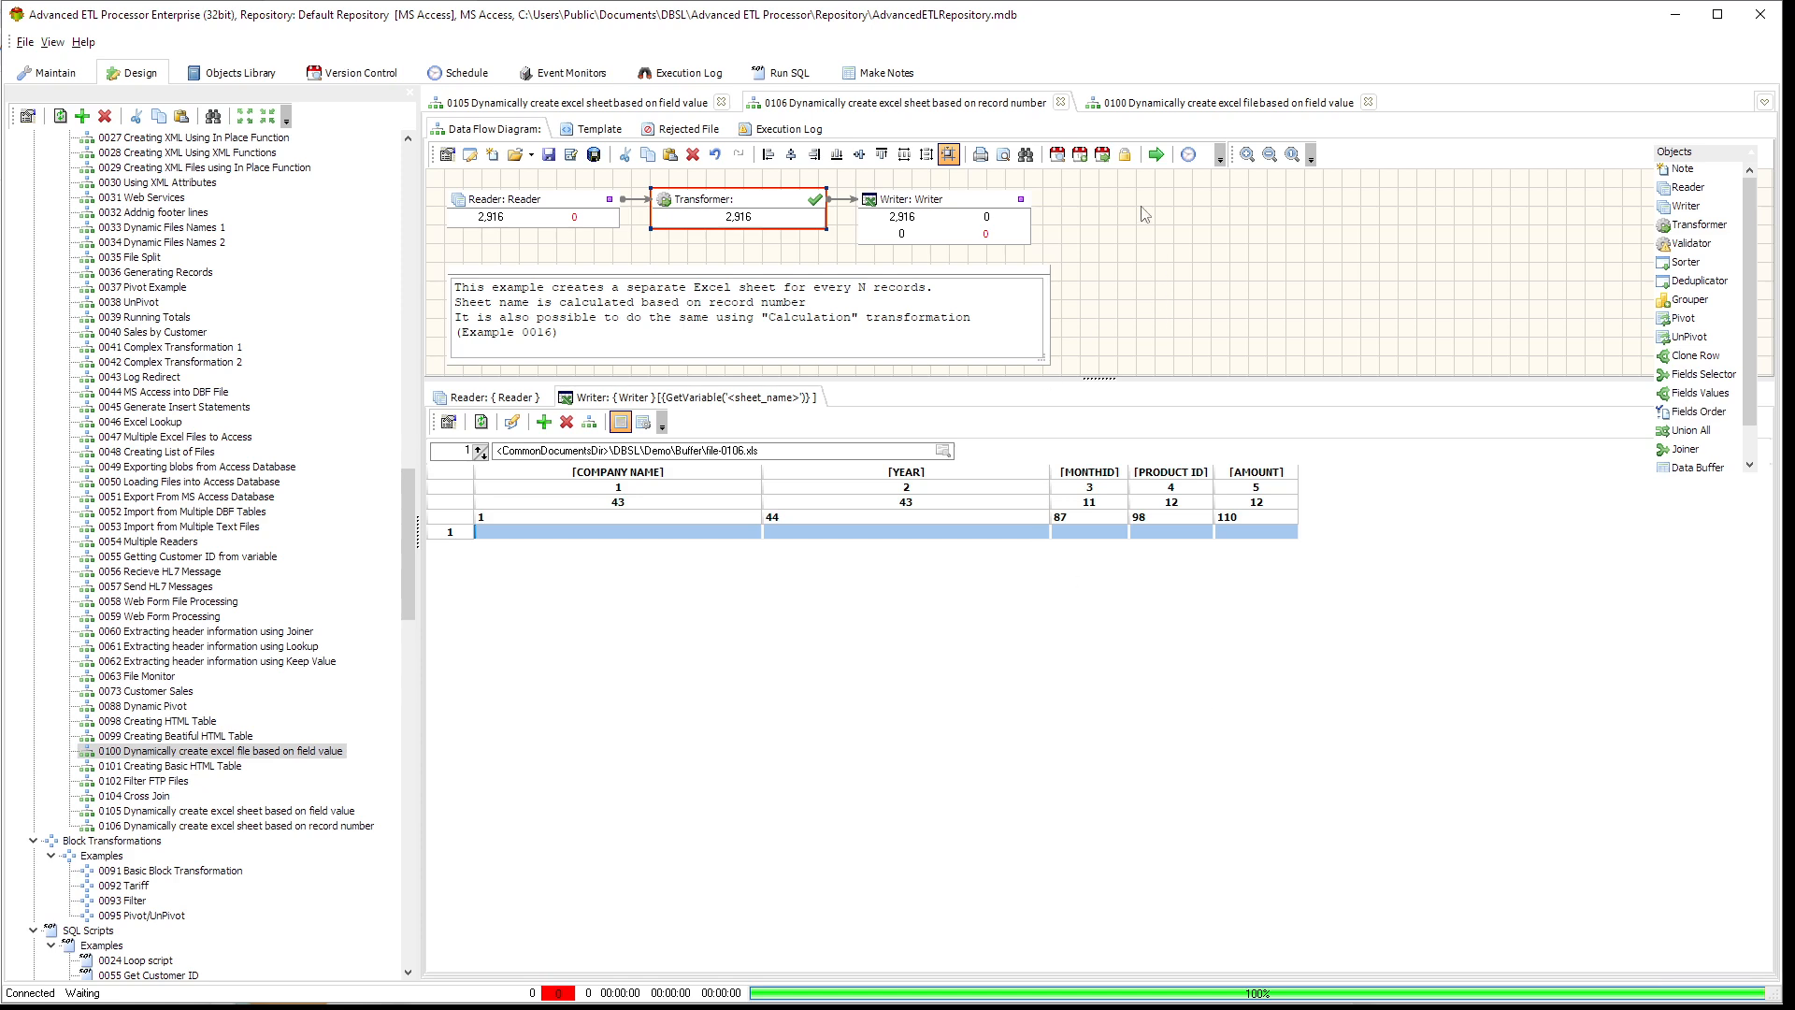
# Step: Run the example 0106 transformation and open its output workbook file-0106.xls in Excel
pyautogui.click(1155, 154)
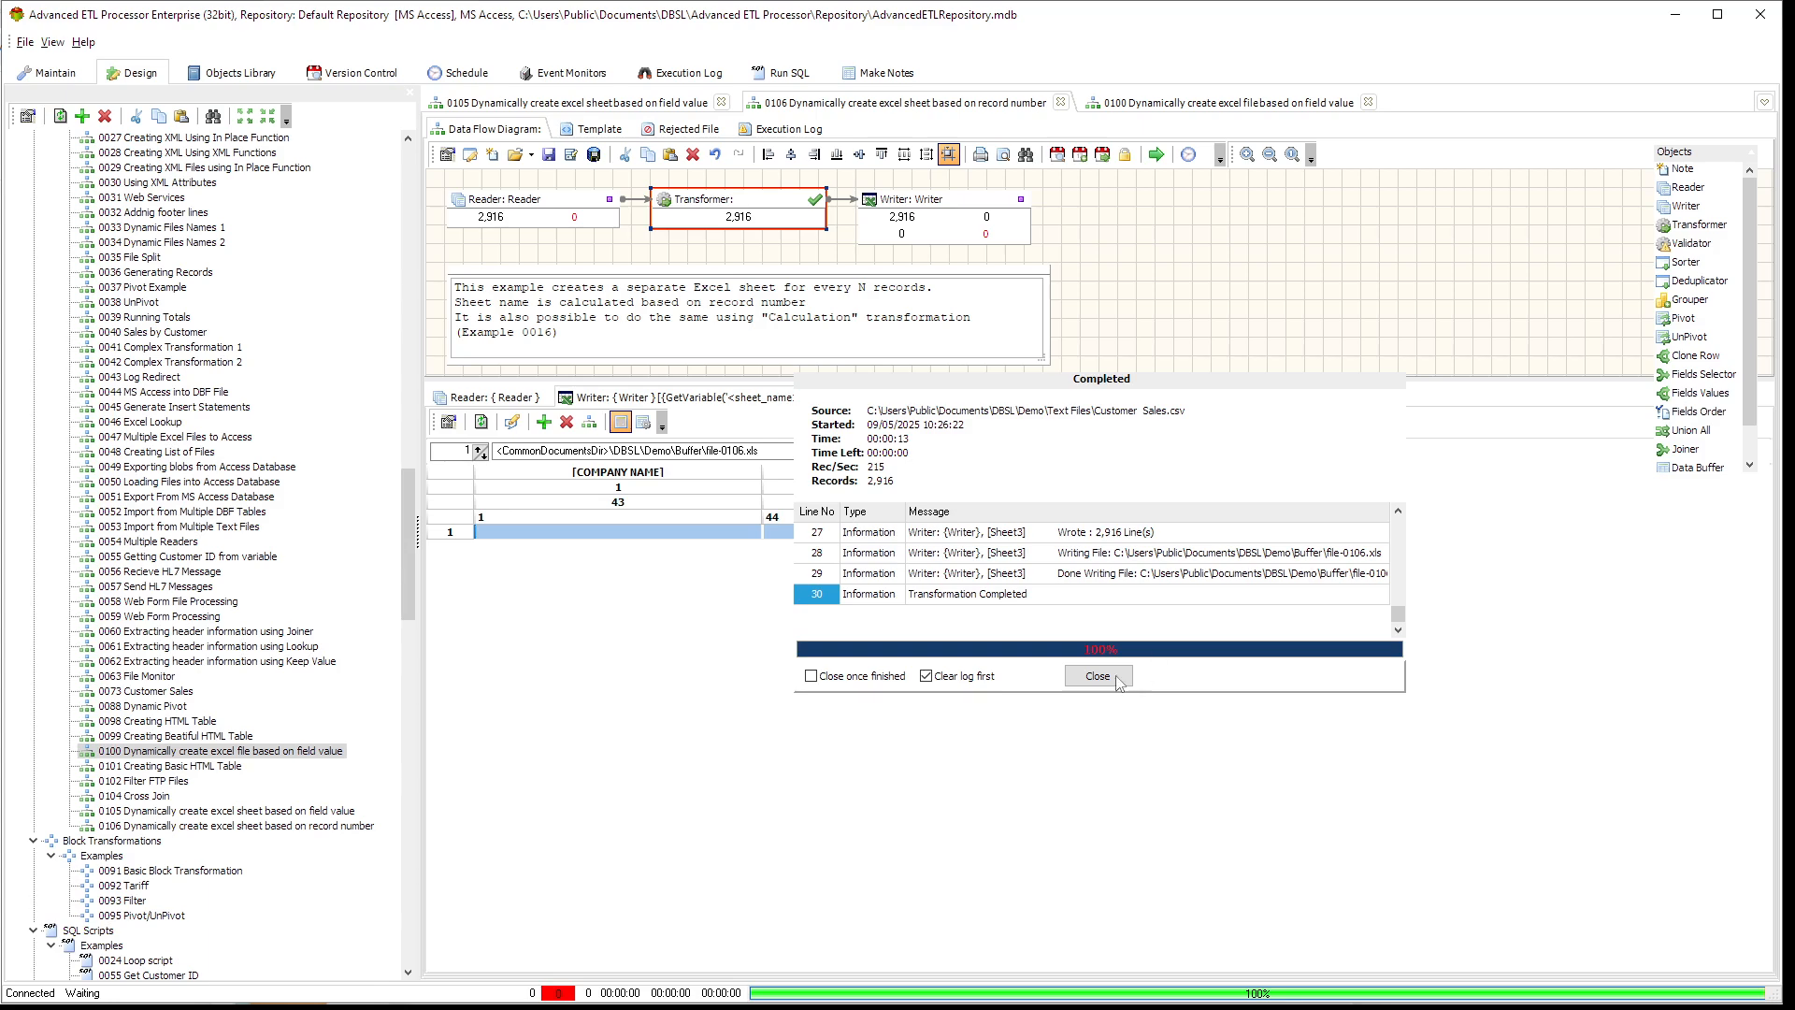
pyautogui.click(1097, 677)
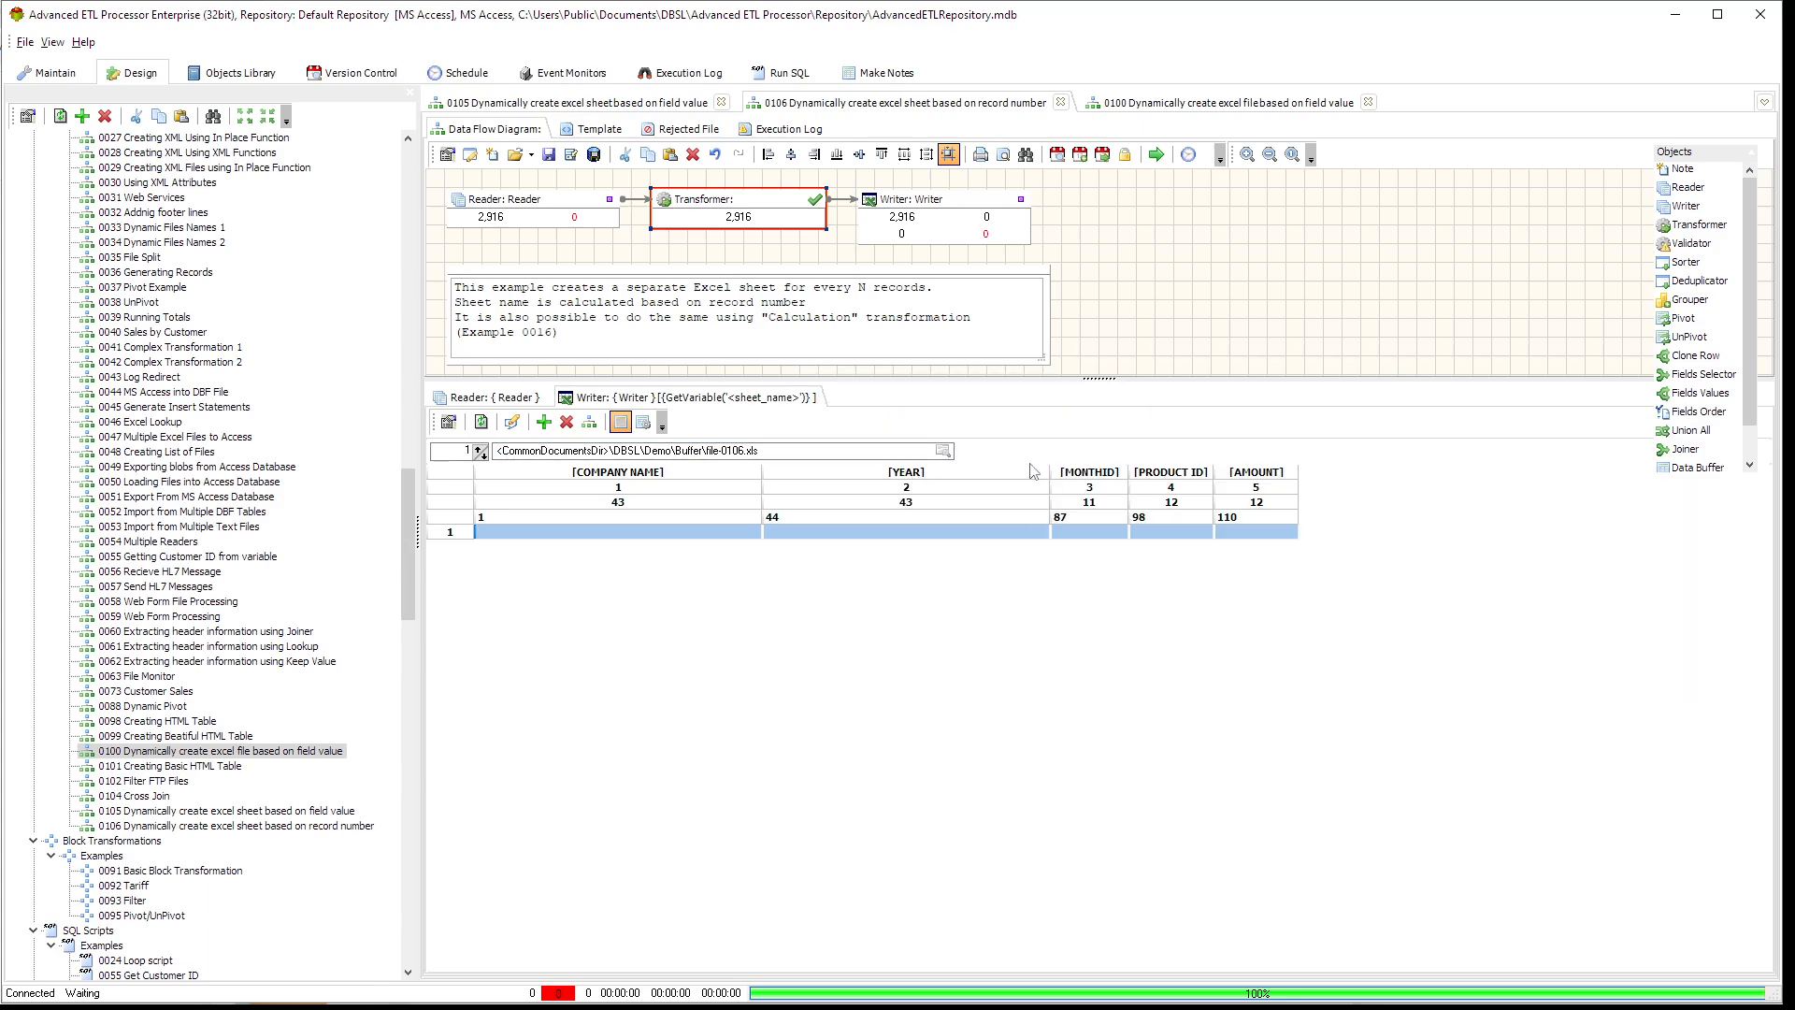
pyautogui.click(513, 424)
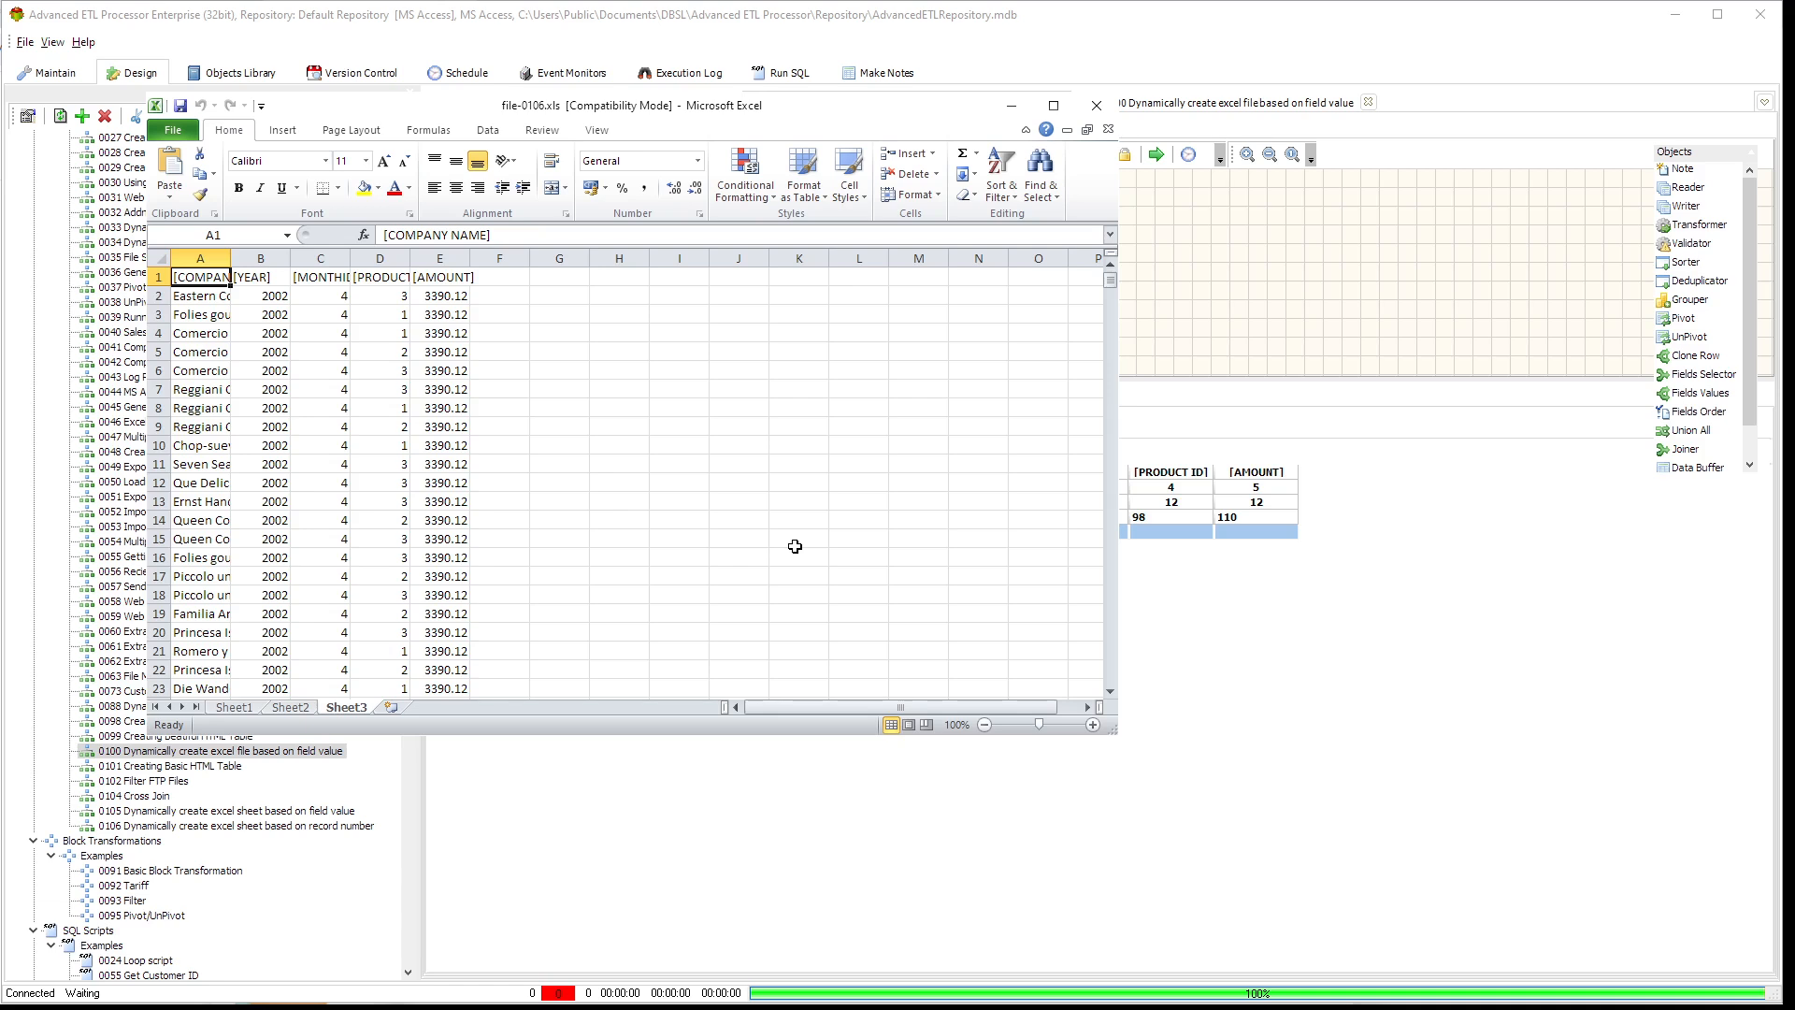
# Step: Widen the company name column on Sheet1 of file-0106.xls and review the rows down to row 1000
pyautogui.click(234, 708)
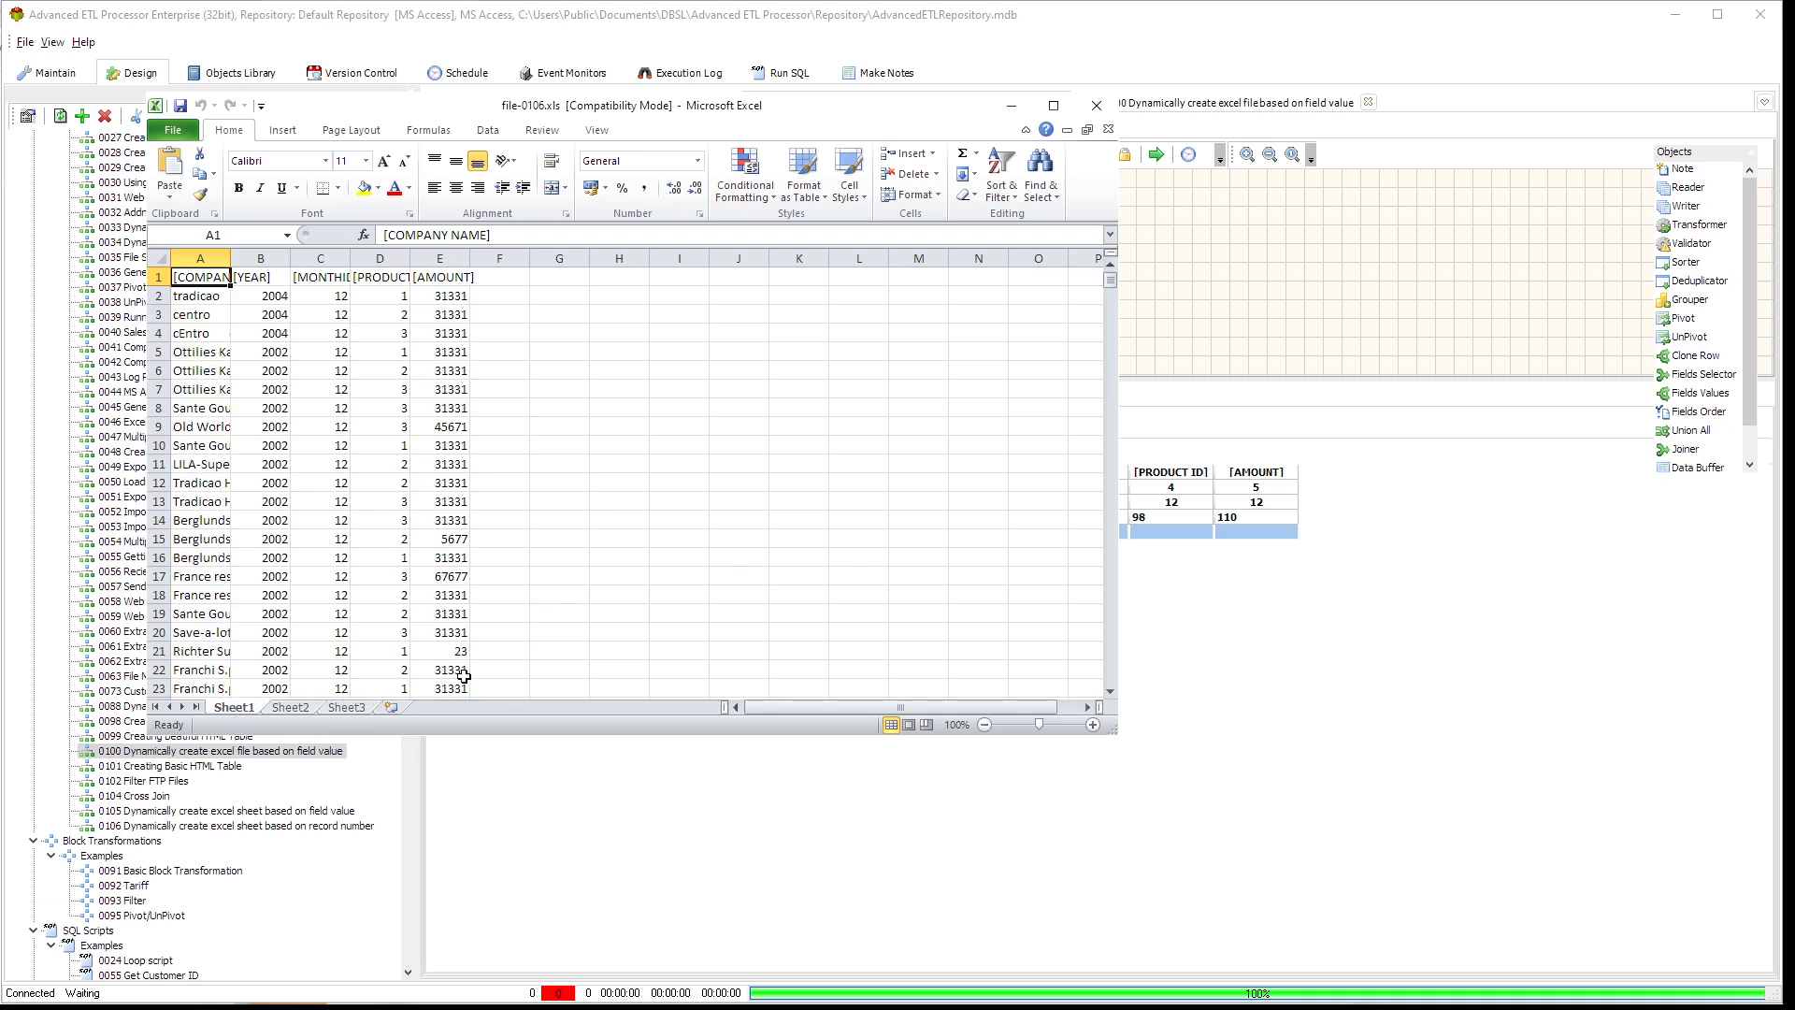
pyautogui.click(241, 487)
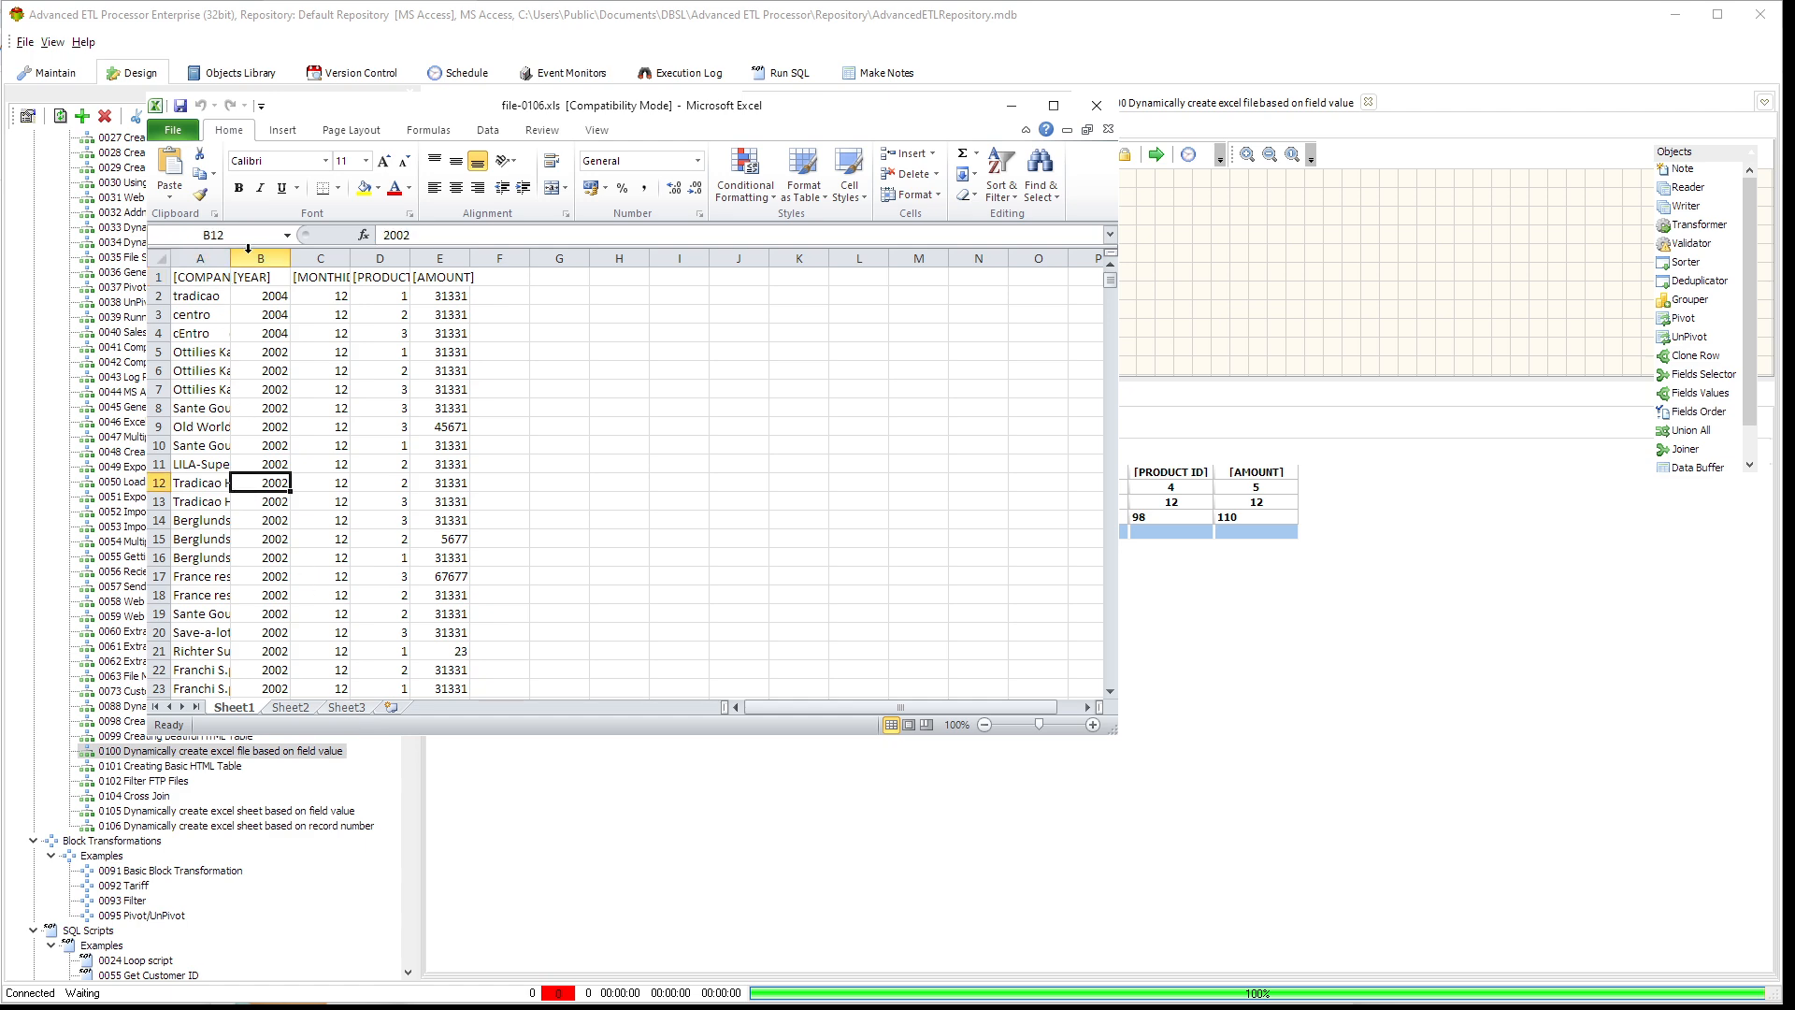
pyautogui.moveTo(231, 258); pyautogui.dragTo(369, 258)
pyautogui.click(266, 392)
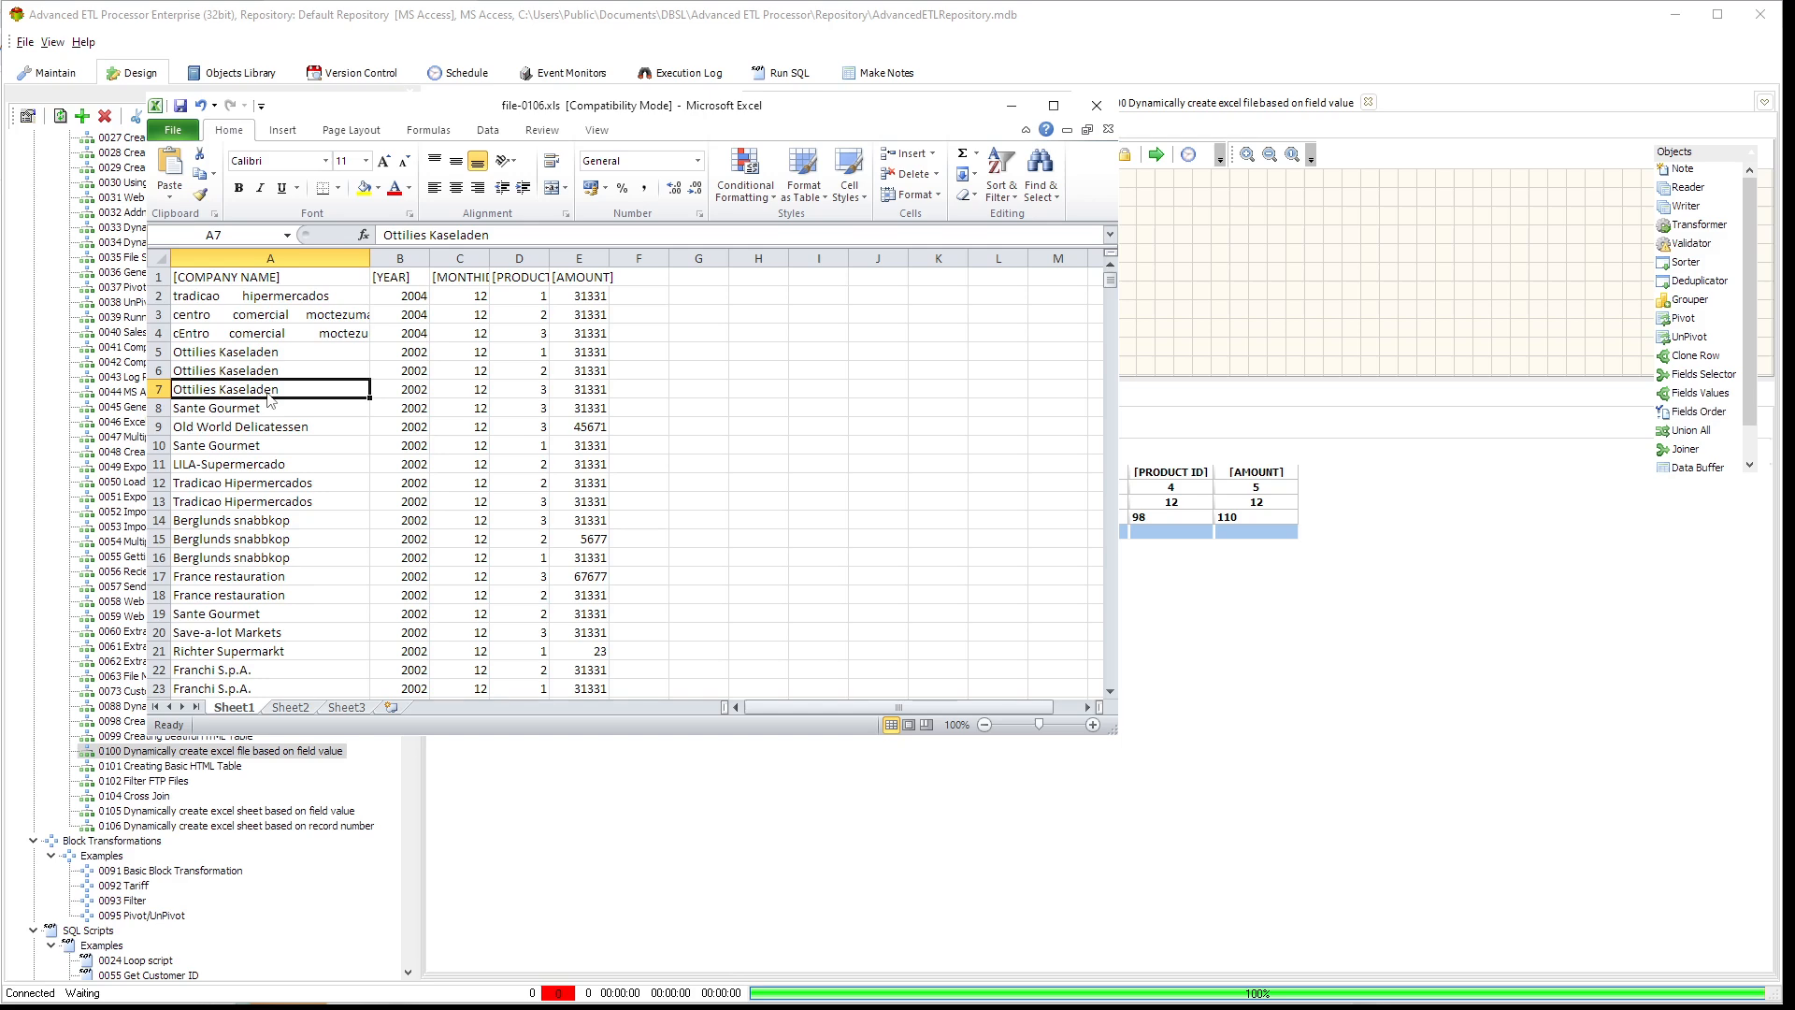
pyautogui.scroll(-20, 268, 395)
pyautogui.scroll(-15, 267, 397)
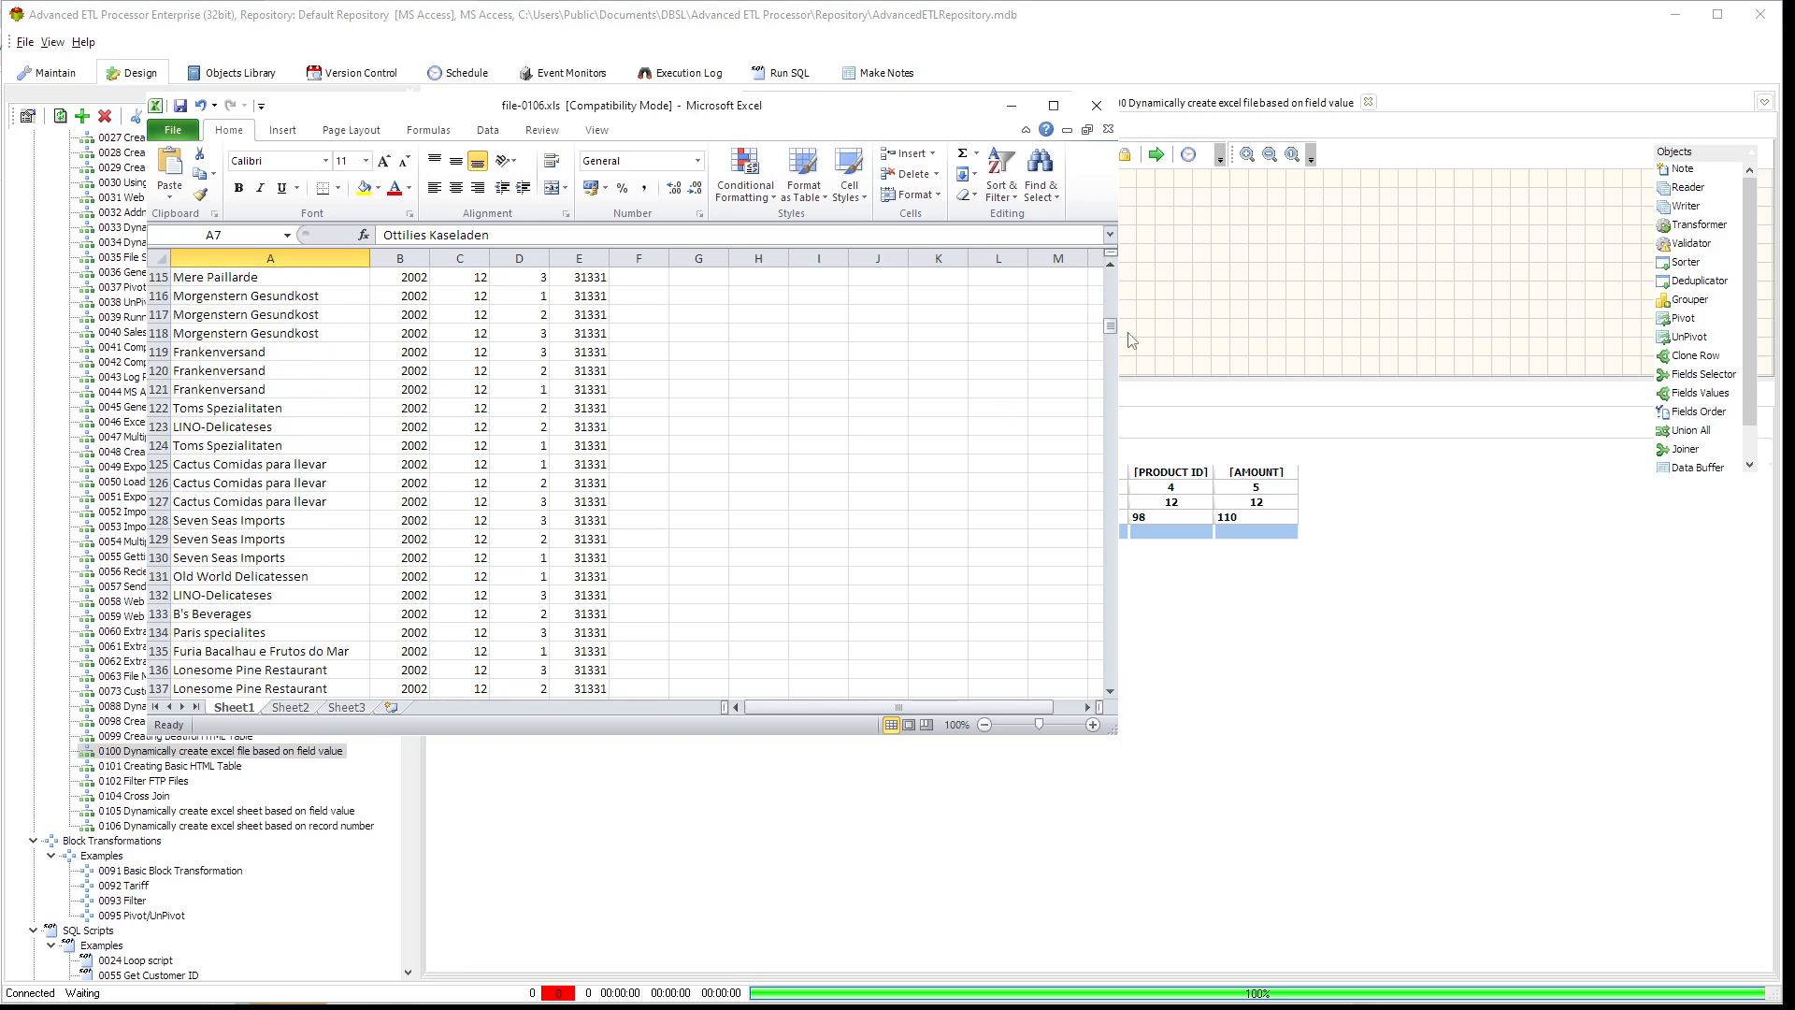
pyautogui.moveTo(1113, 325); pyautogui.dragTo(1119, 720)
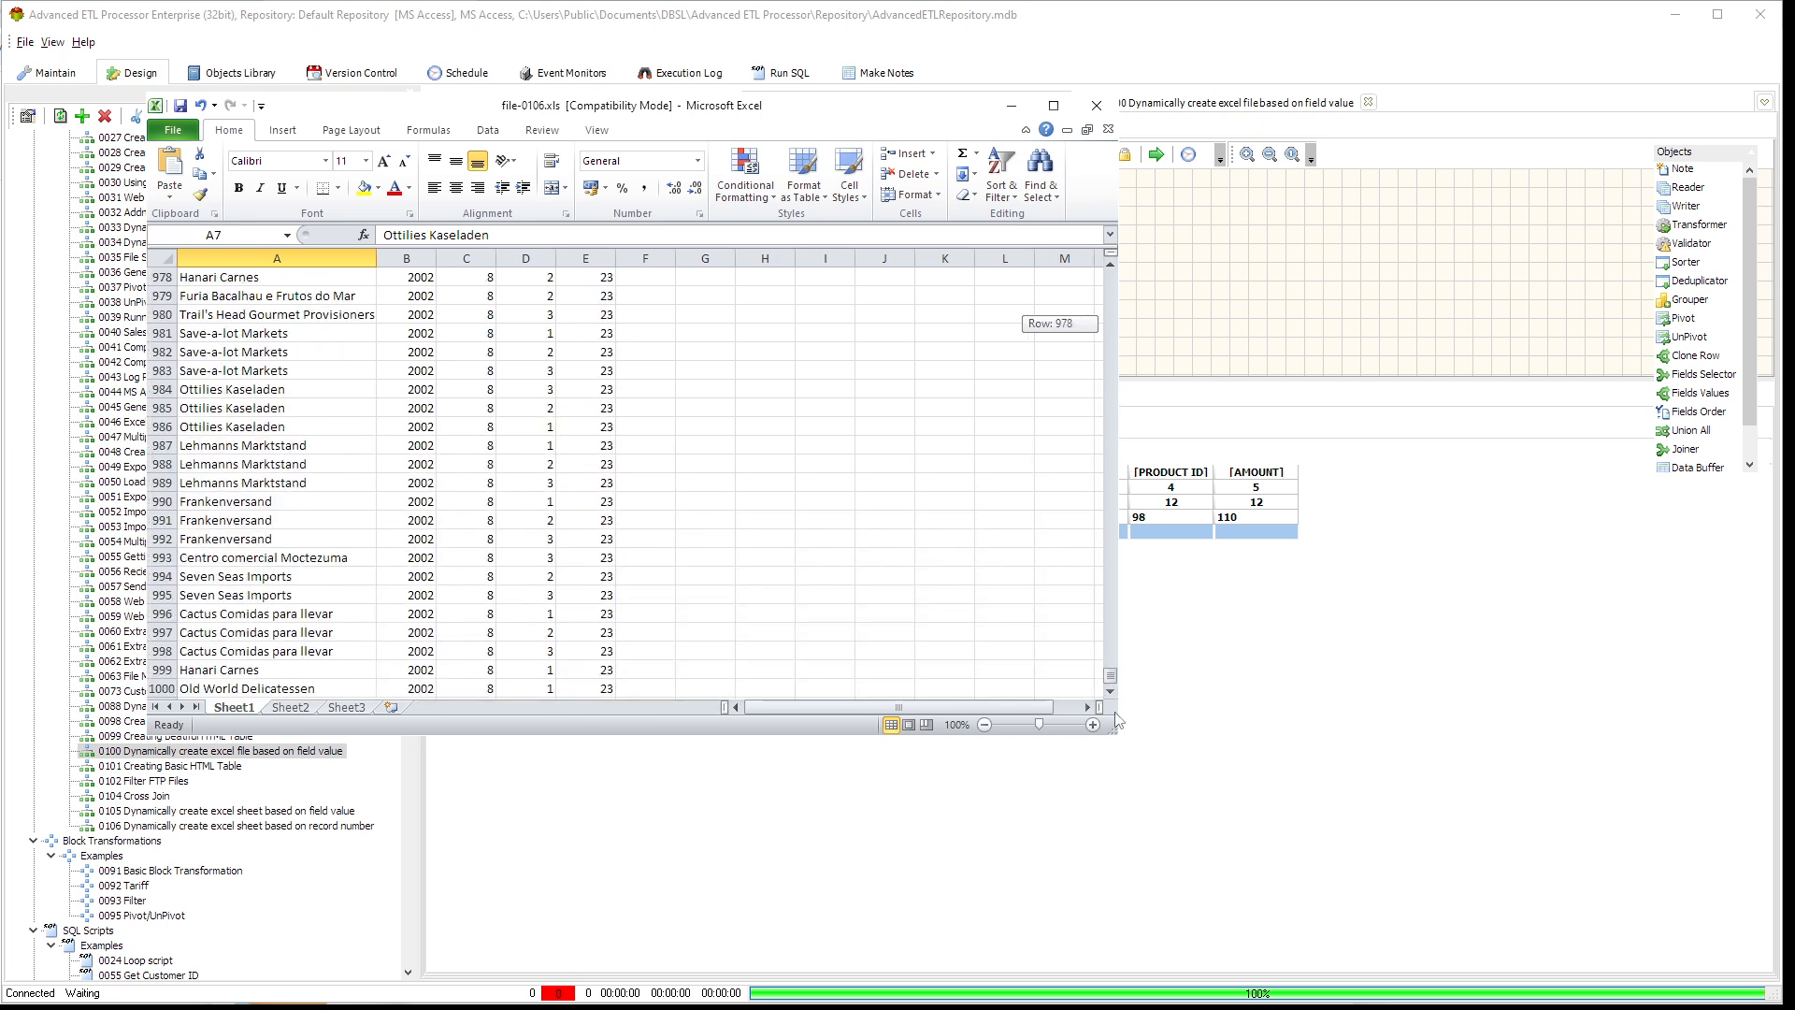
pyautogui.click(313, 690)
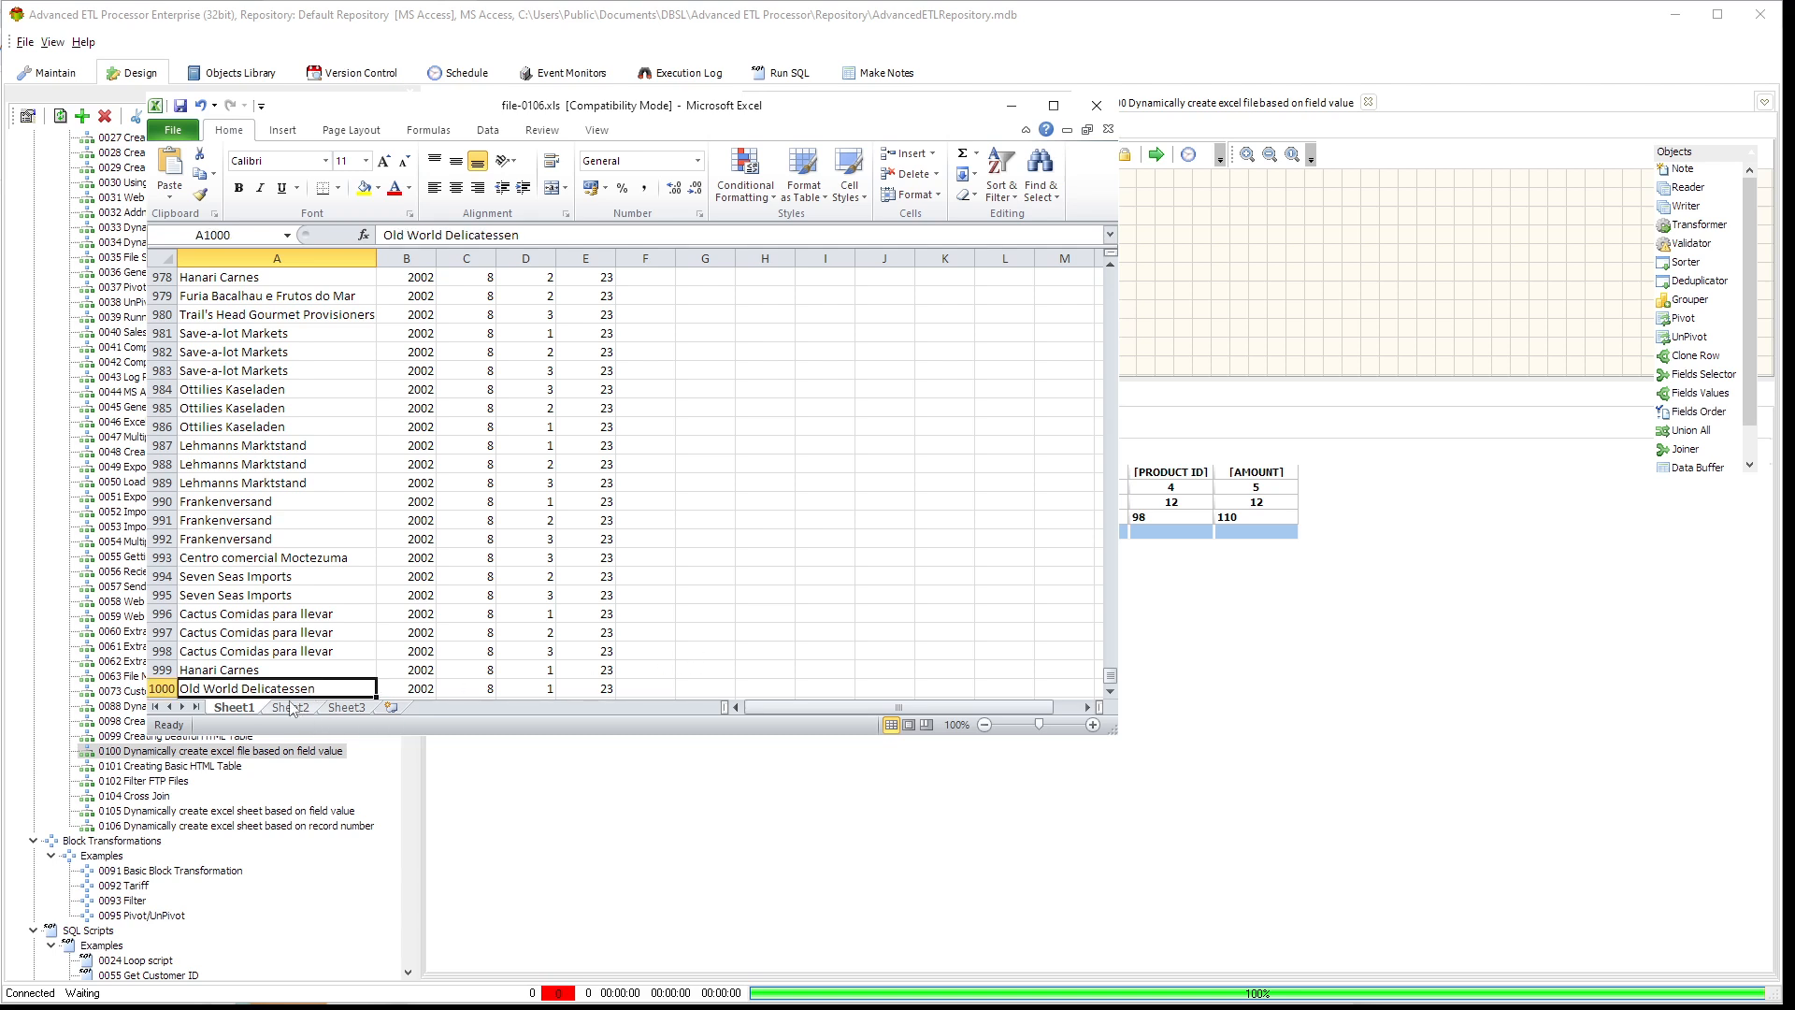
# Step: View Sheet2 and Sheet3, and check where the data on Sheet1 ends and begins
pyautogui.click(290, 708)
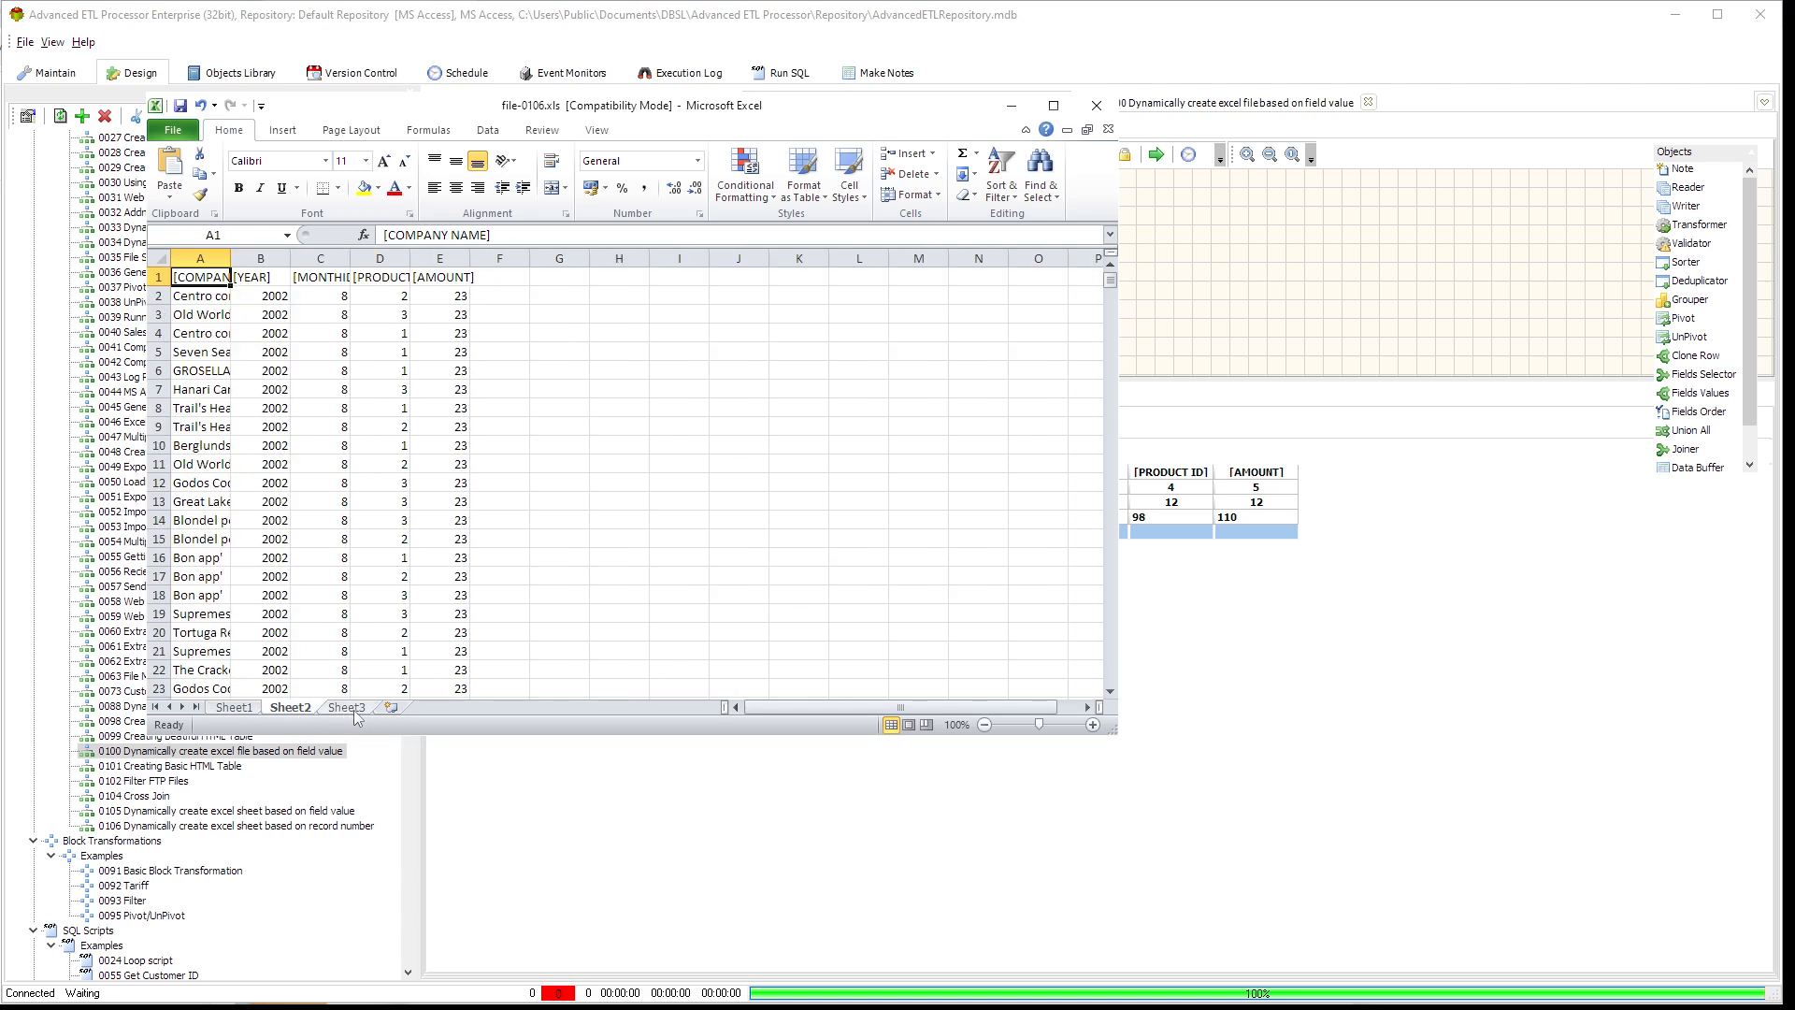
pyautogui.click(351, 710)
pyautogui.click(230, 708)
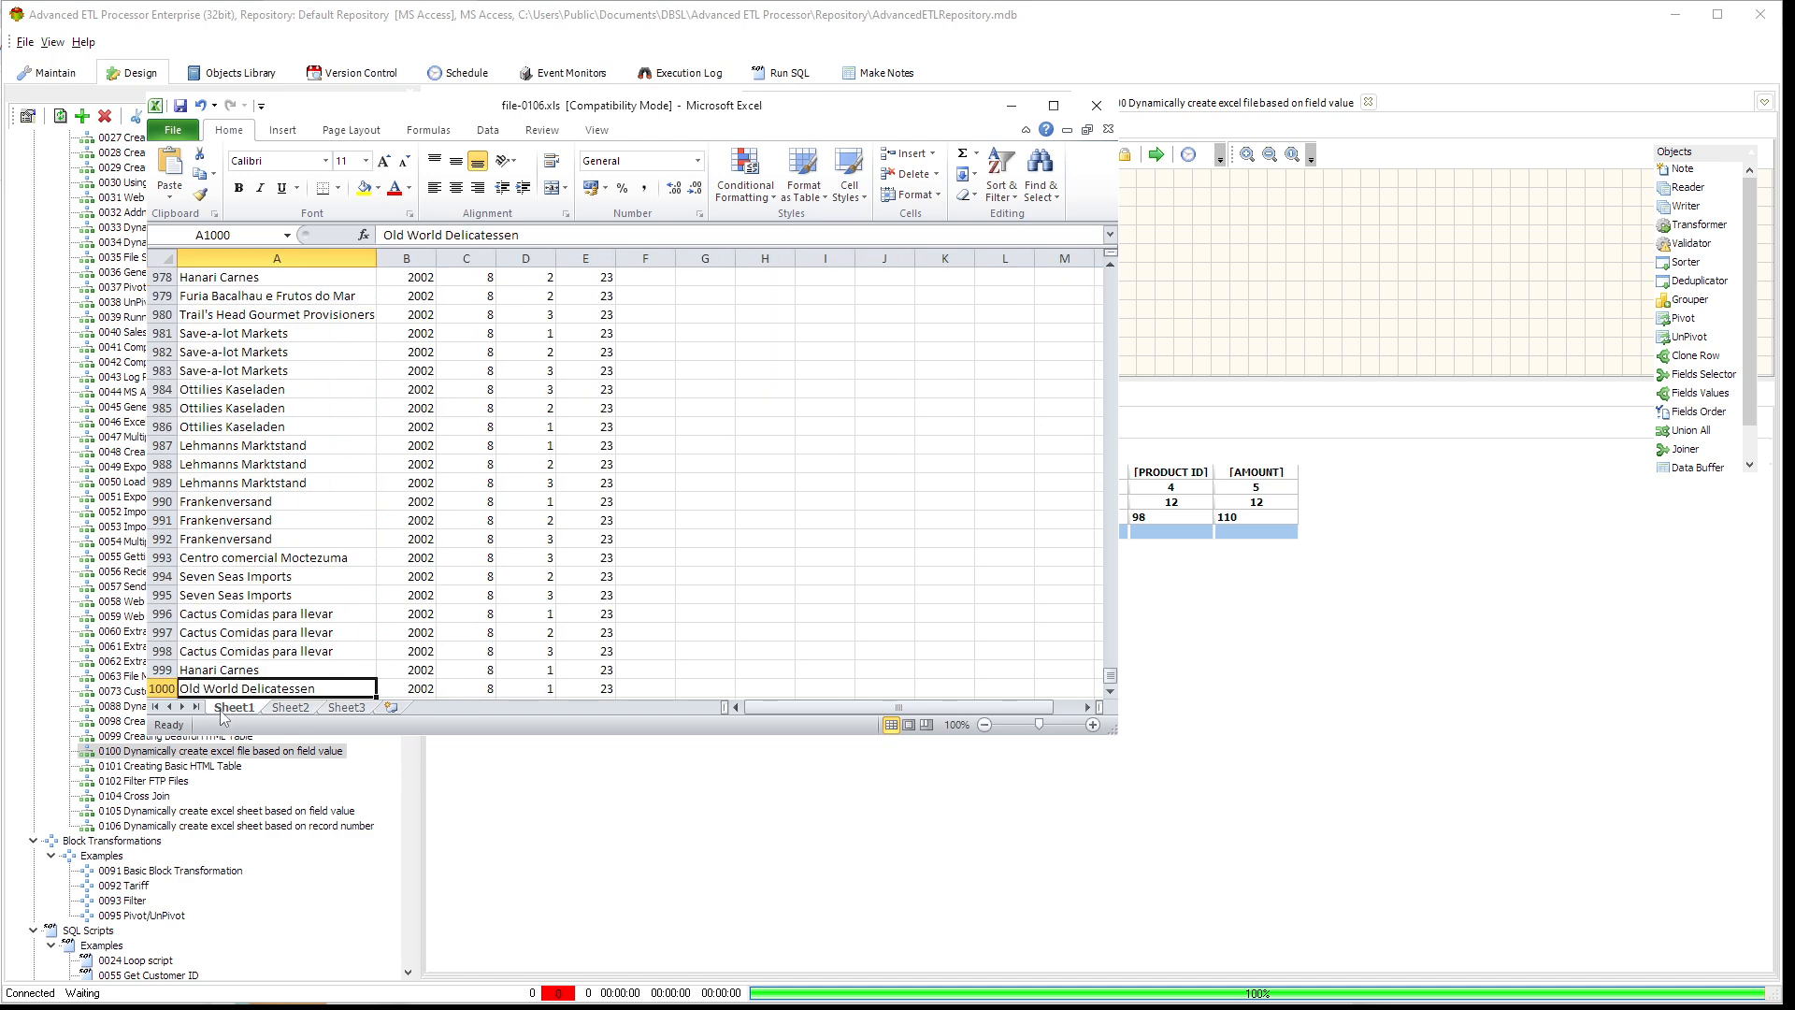
pyautogui.scroll(-3, 239, 544)
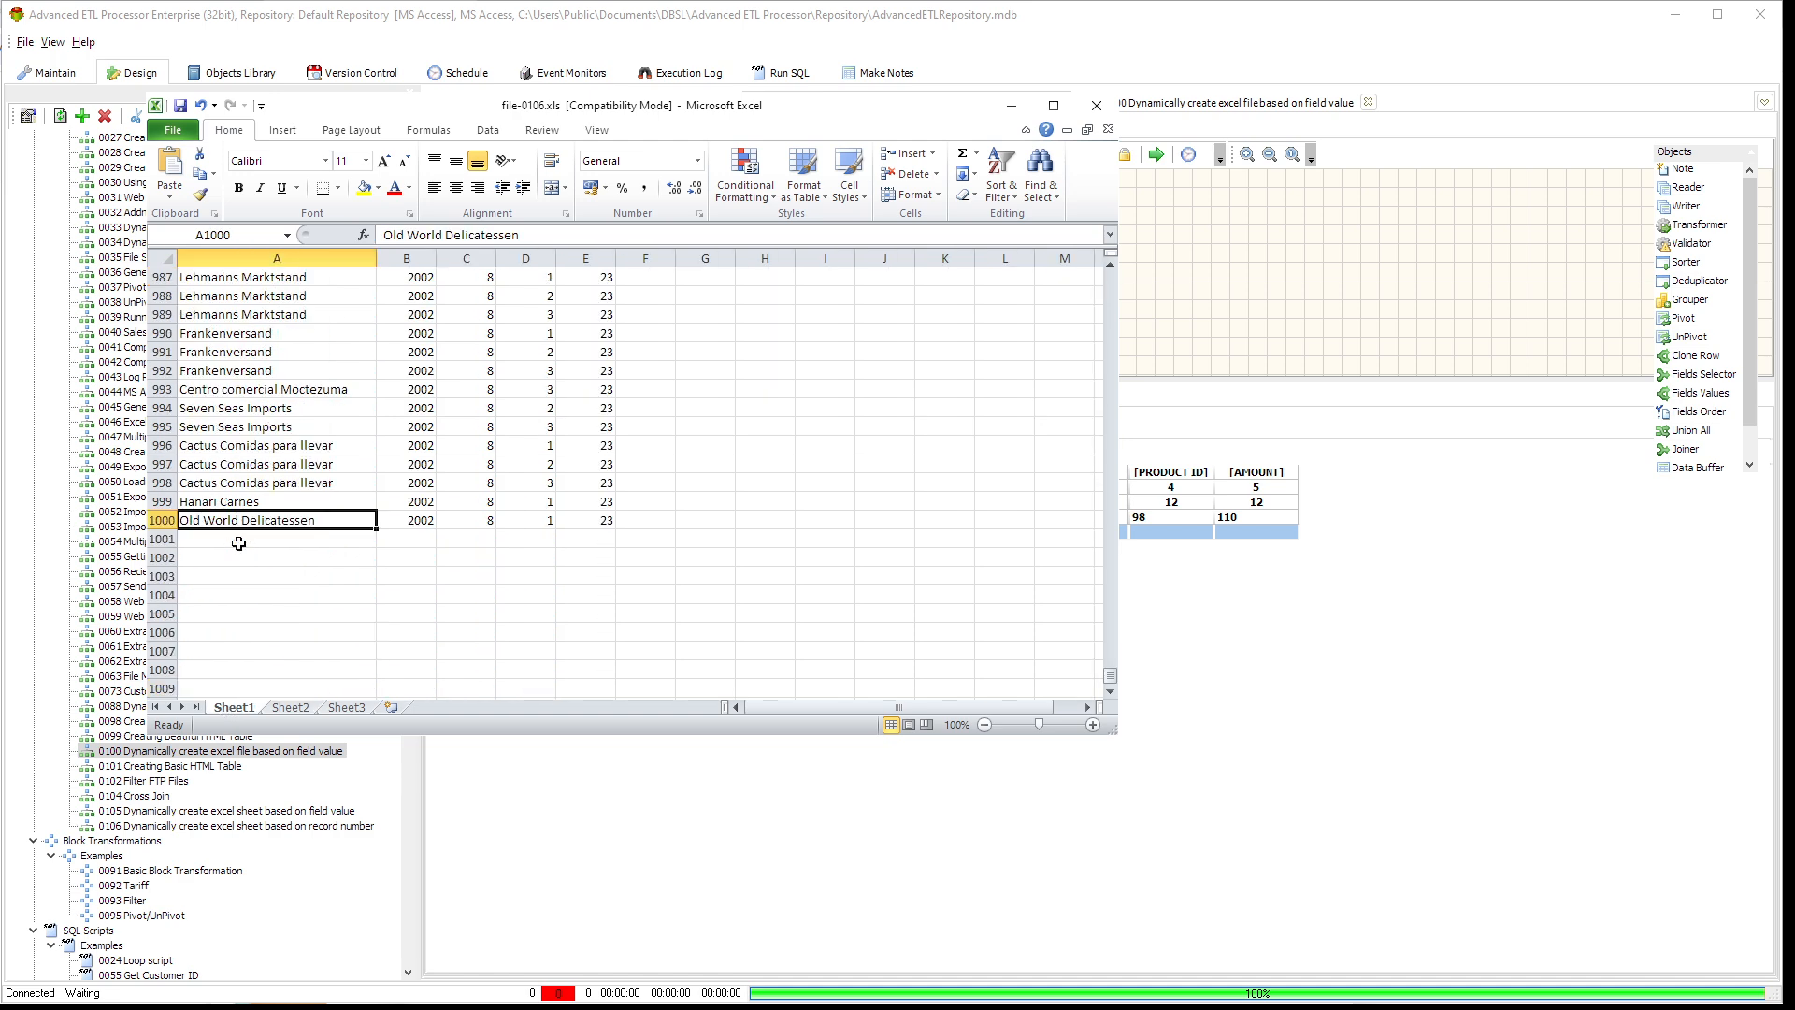
pyautogui.scroll(20, 239, 543)
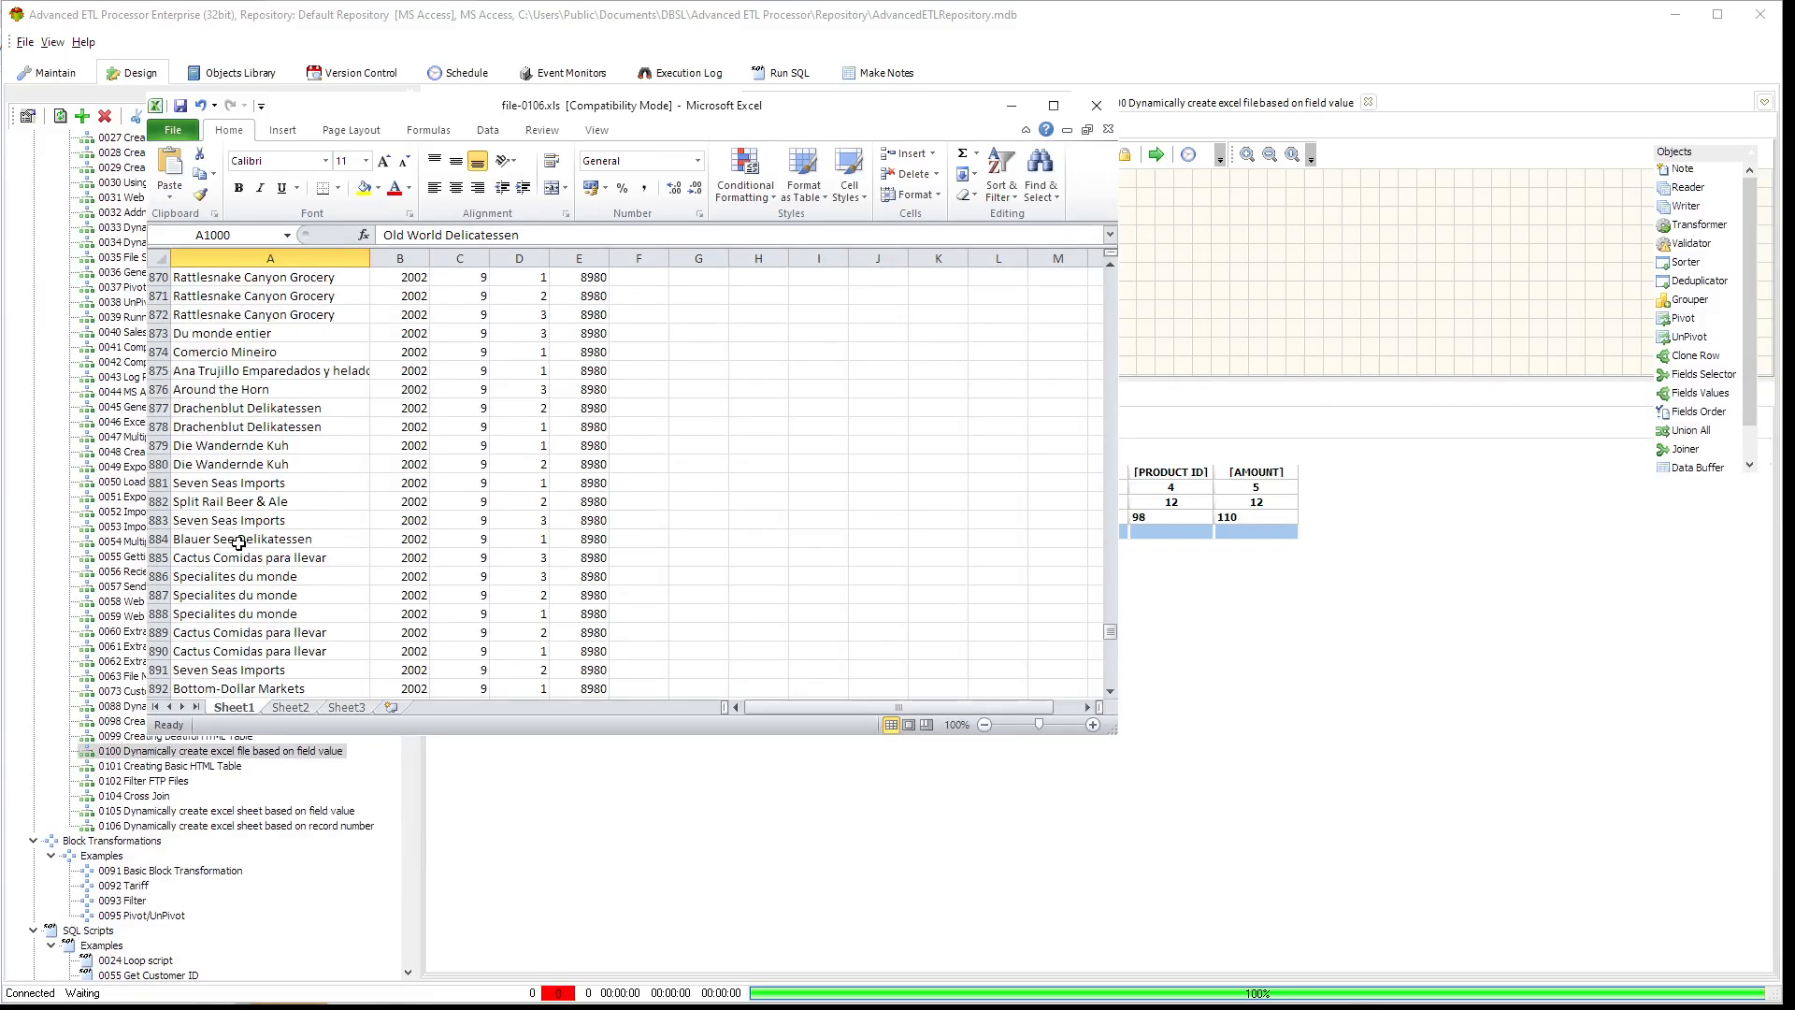
pyautogui.scroll(20, 238, 543)
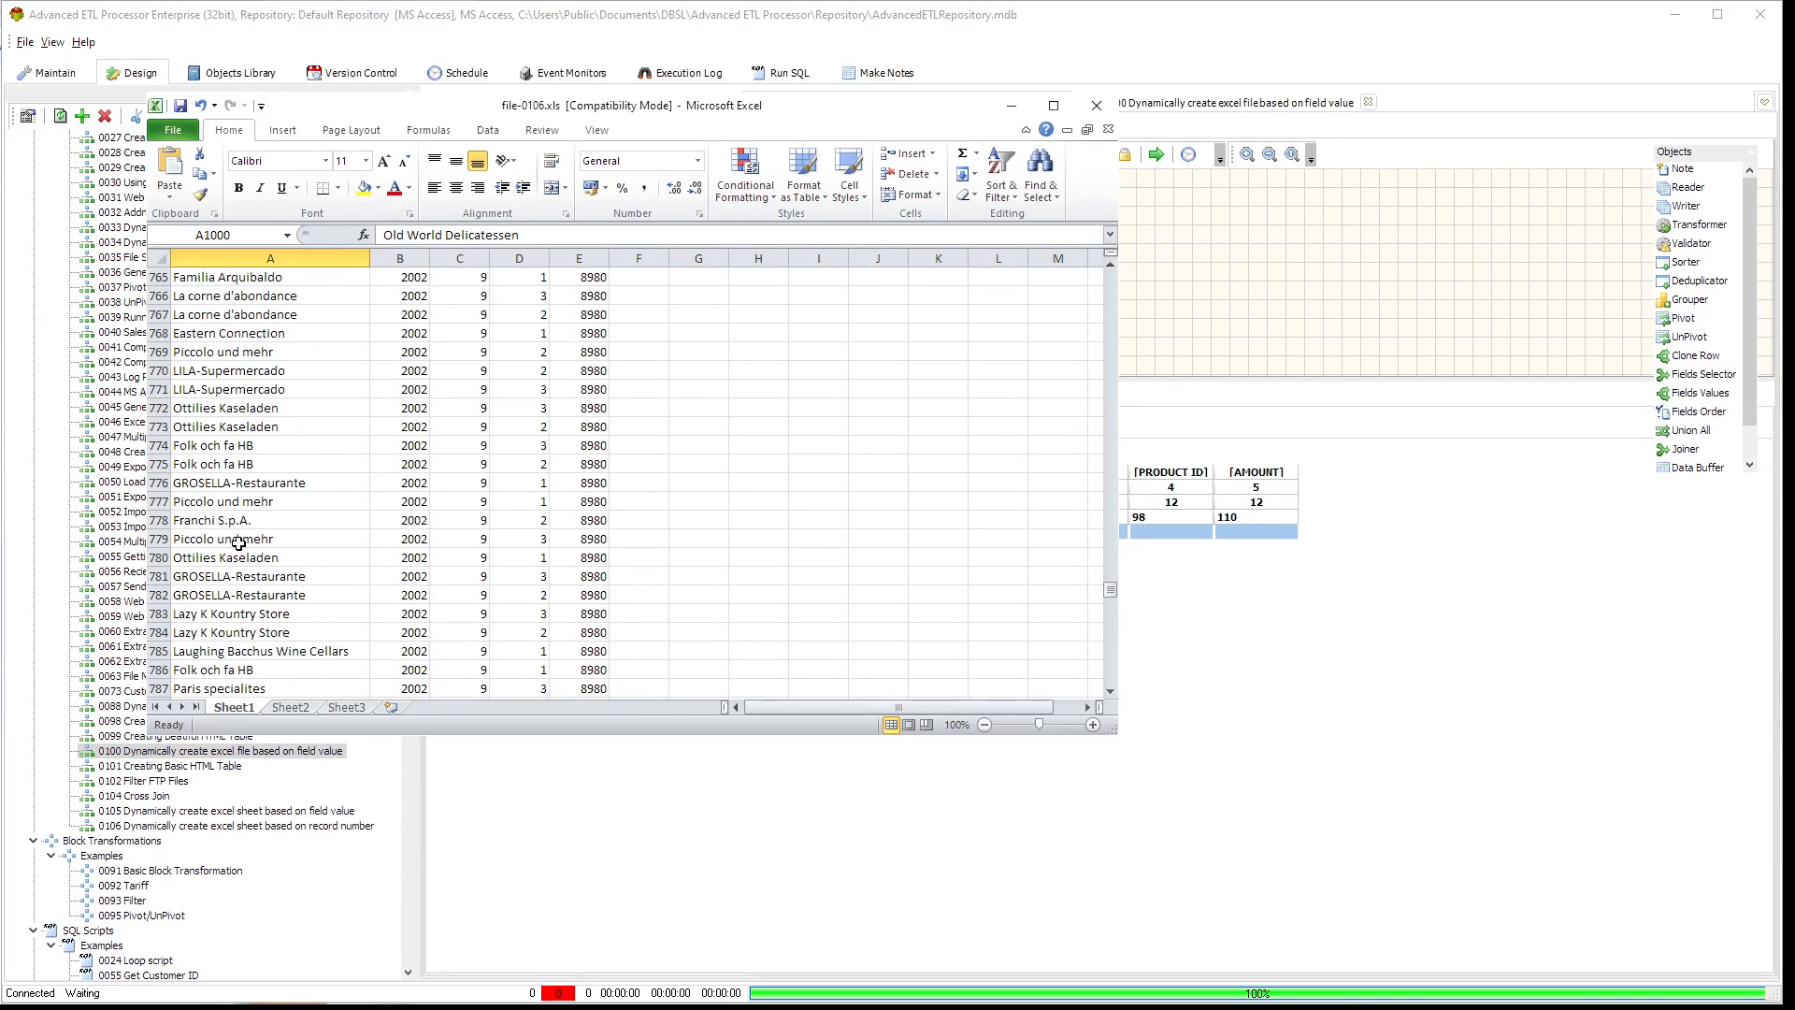
pyautogui.scroll(20, 238, 543)
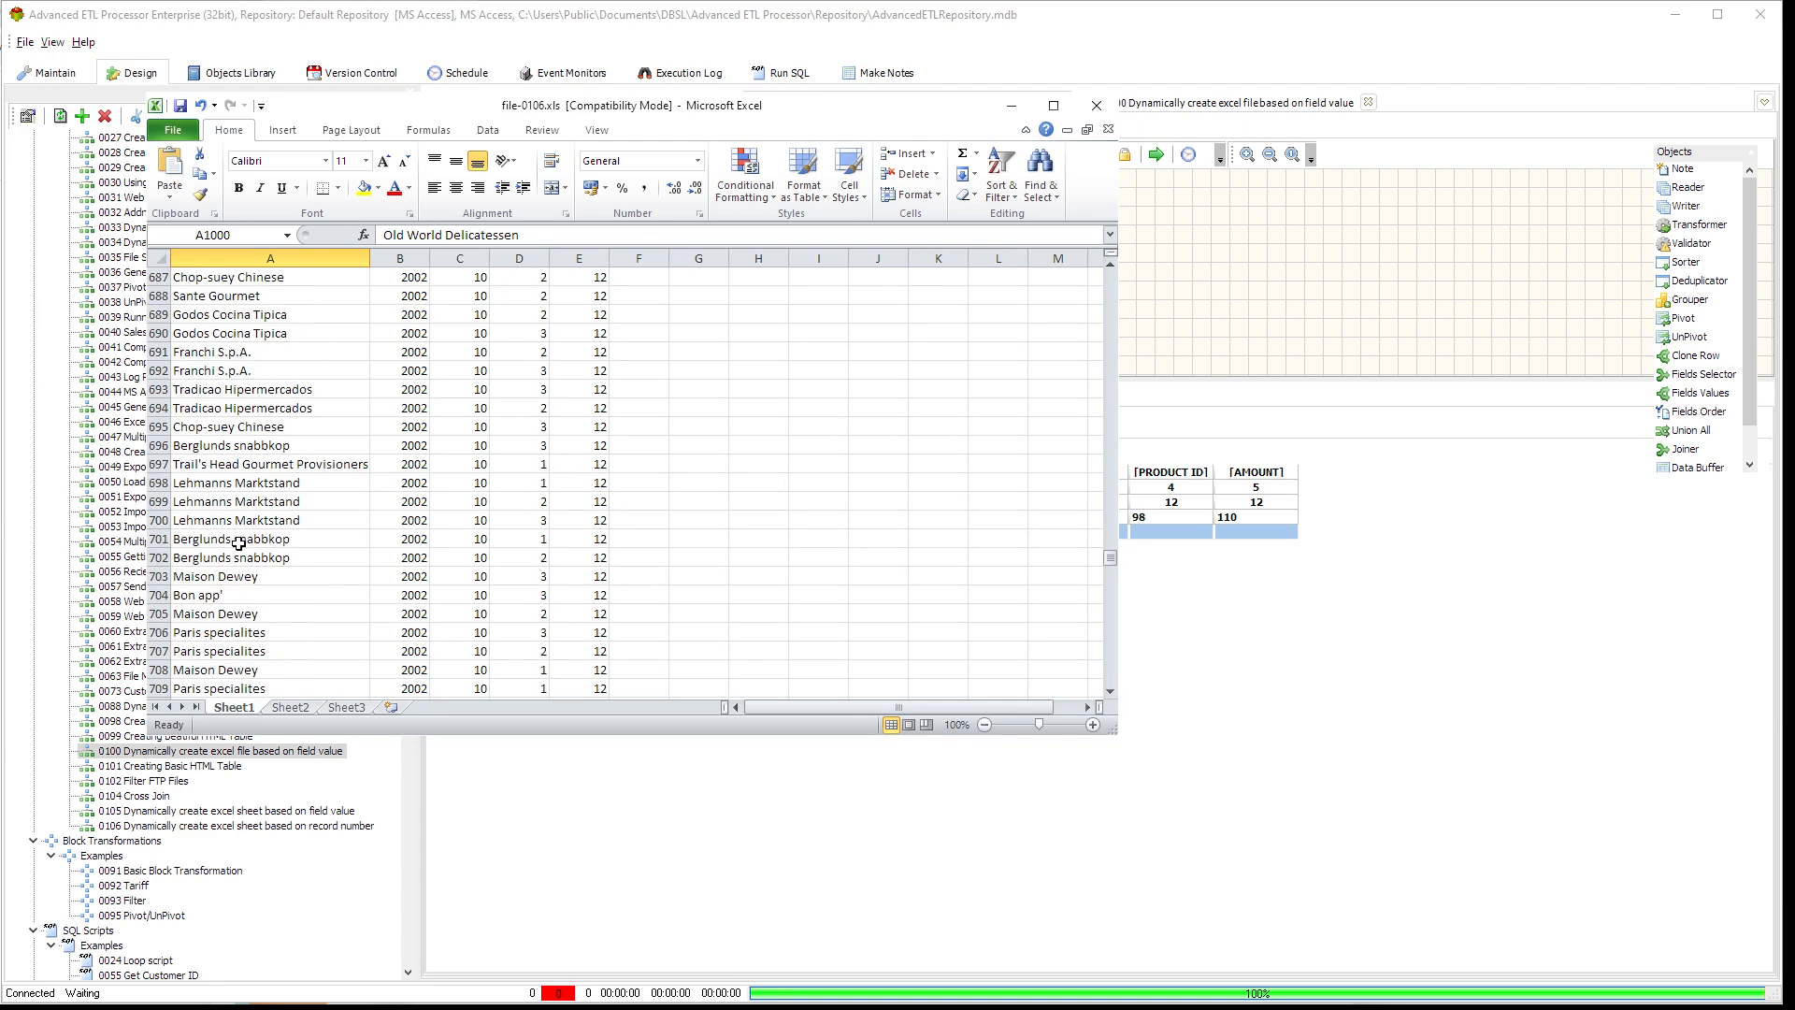
pyautogui.moveTo(1110, 558); pyautogui.dragTo(1119, 273)
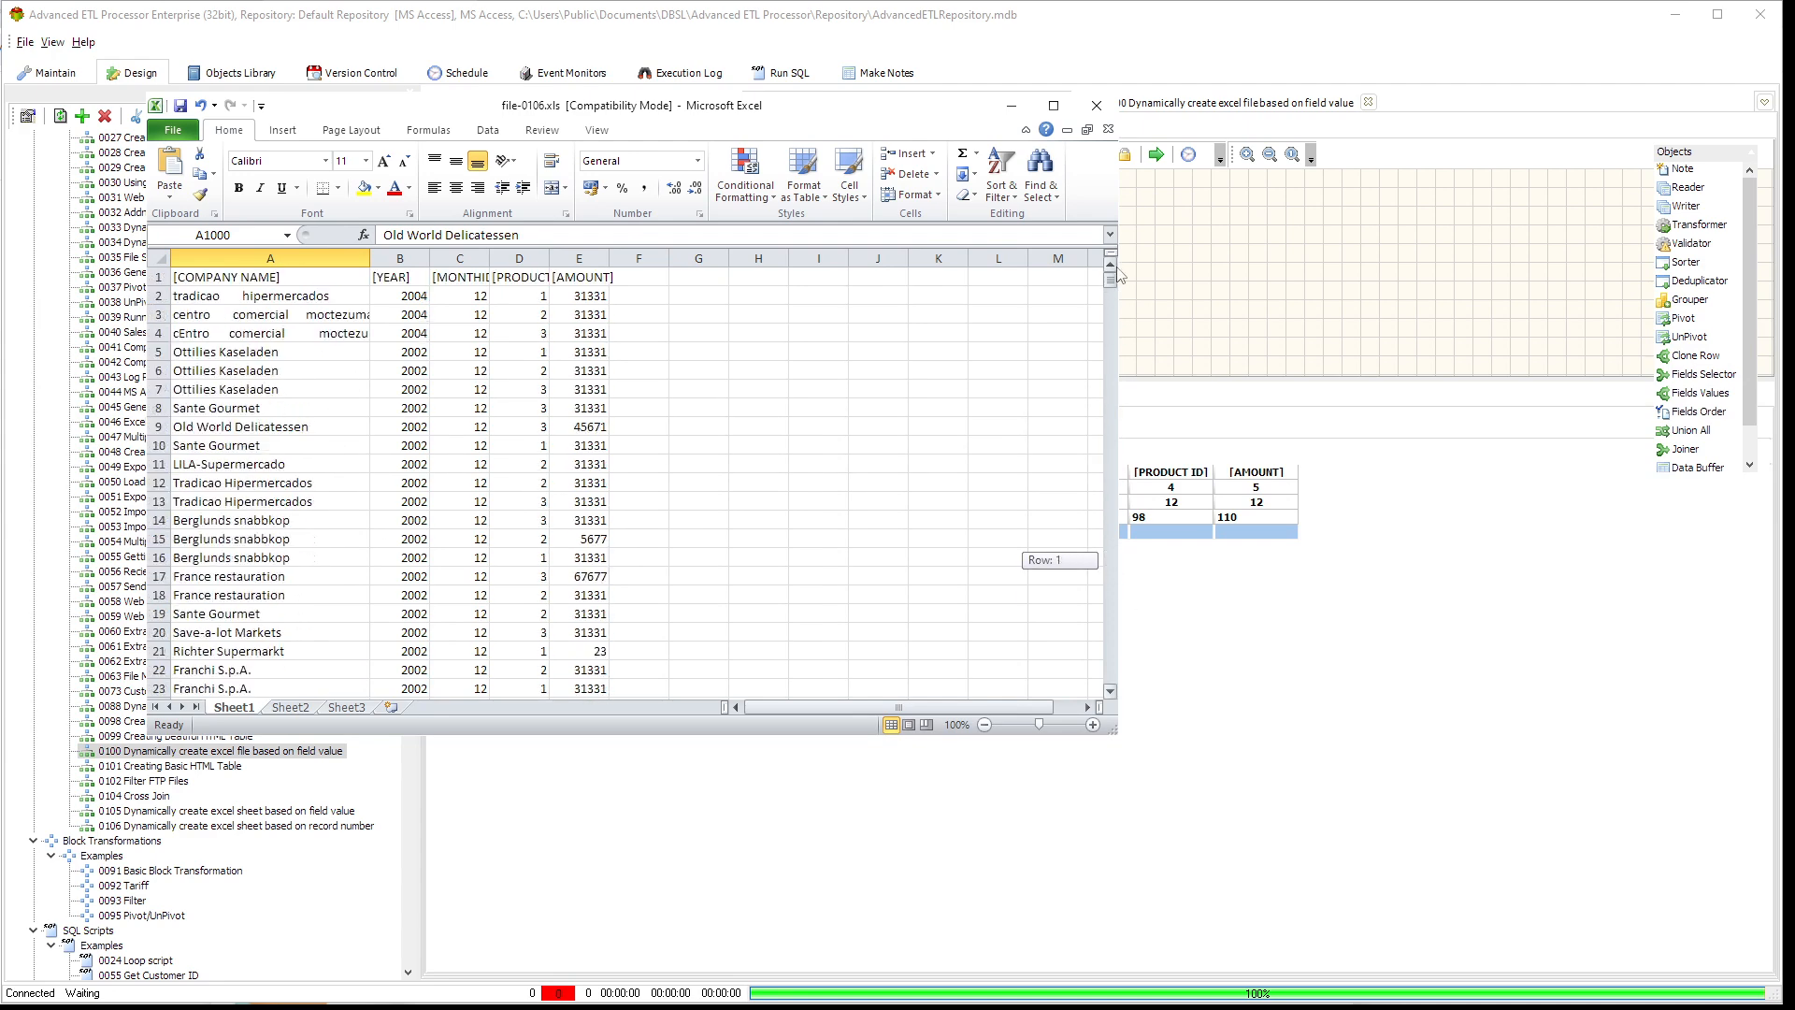
pyautogui.click(278, 311)
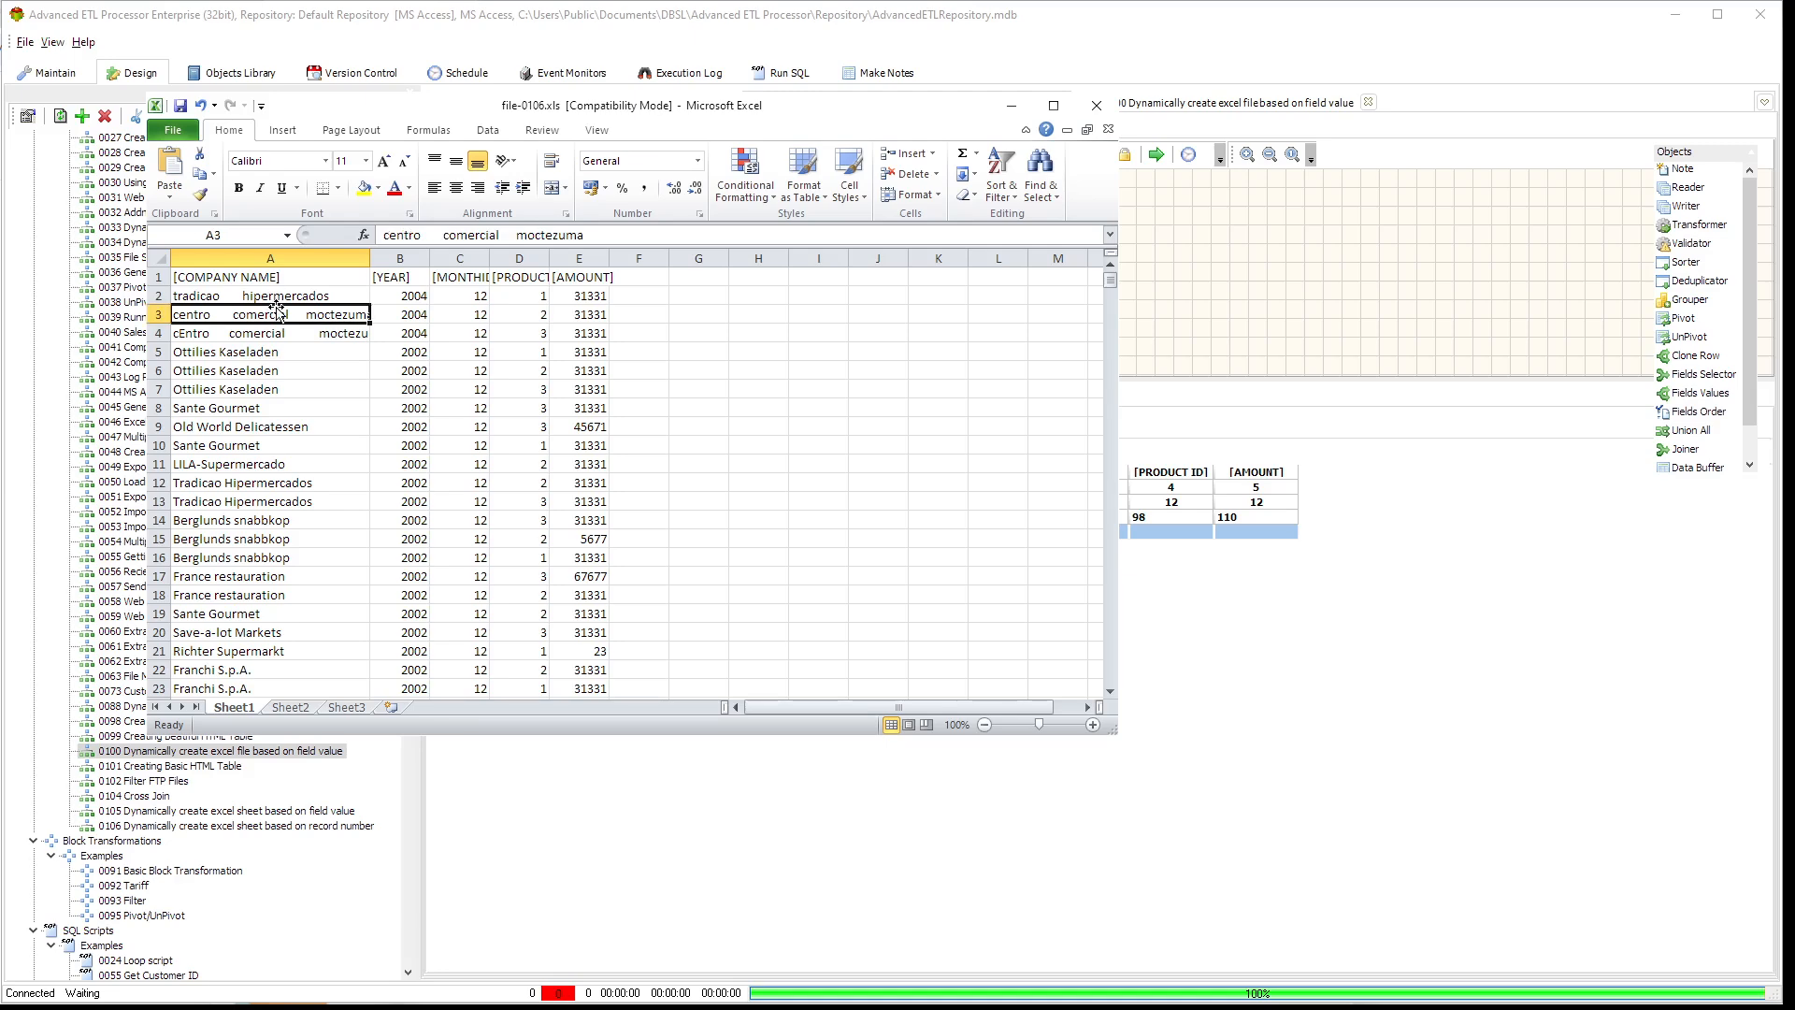
pyautogui.click(301, 295)
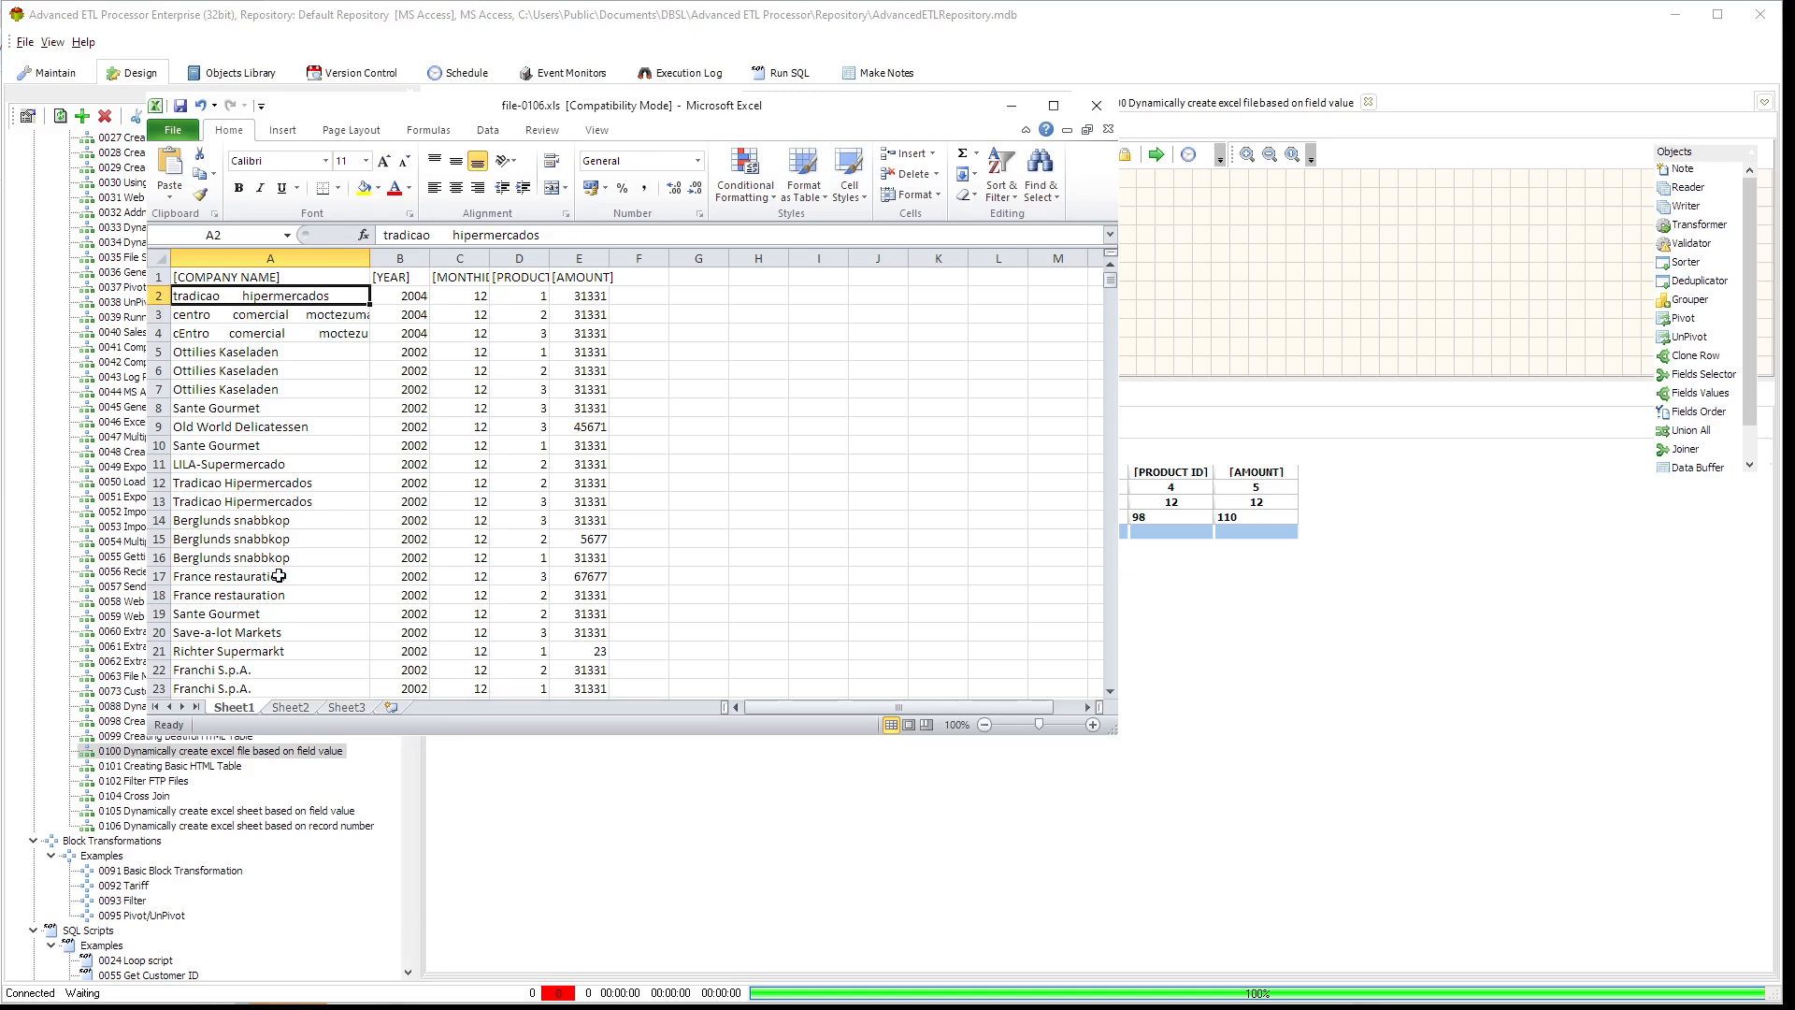
# Step: Compare the first rows of Sheet1, Sheet2 and Sheet3, and close file-0106.xls without saving
pyautogui.click(292, 708)
pyautogui.click(355, 708)
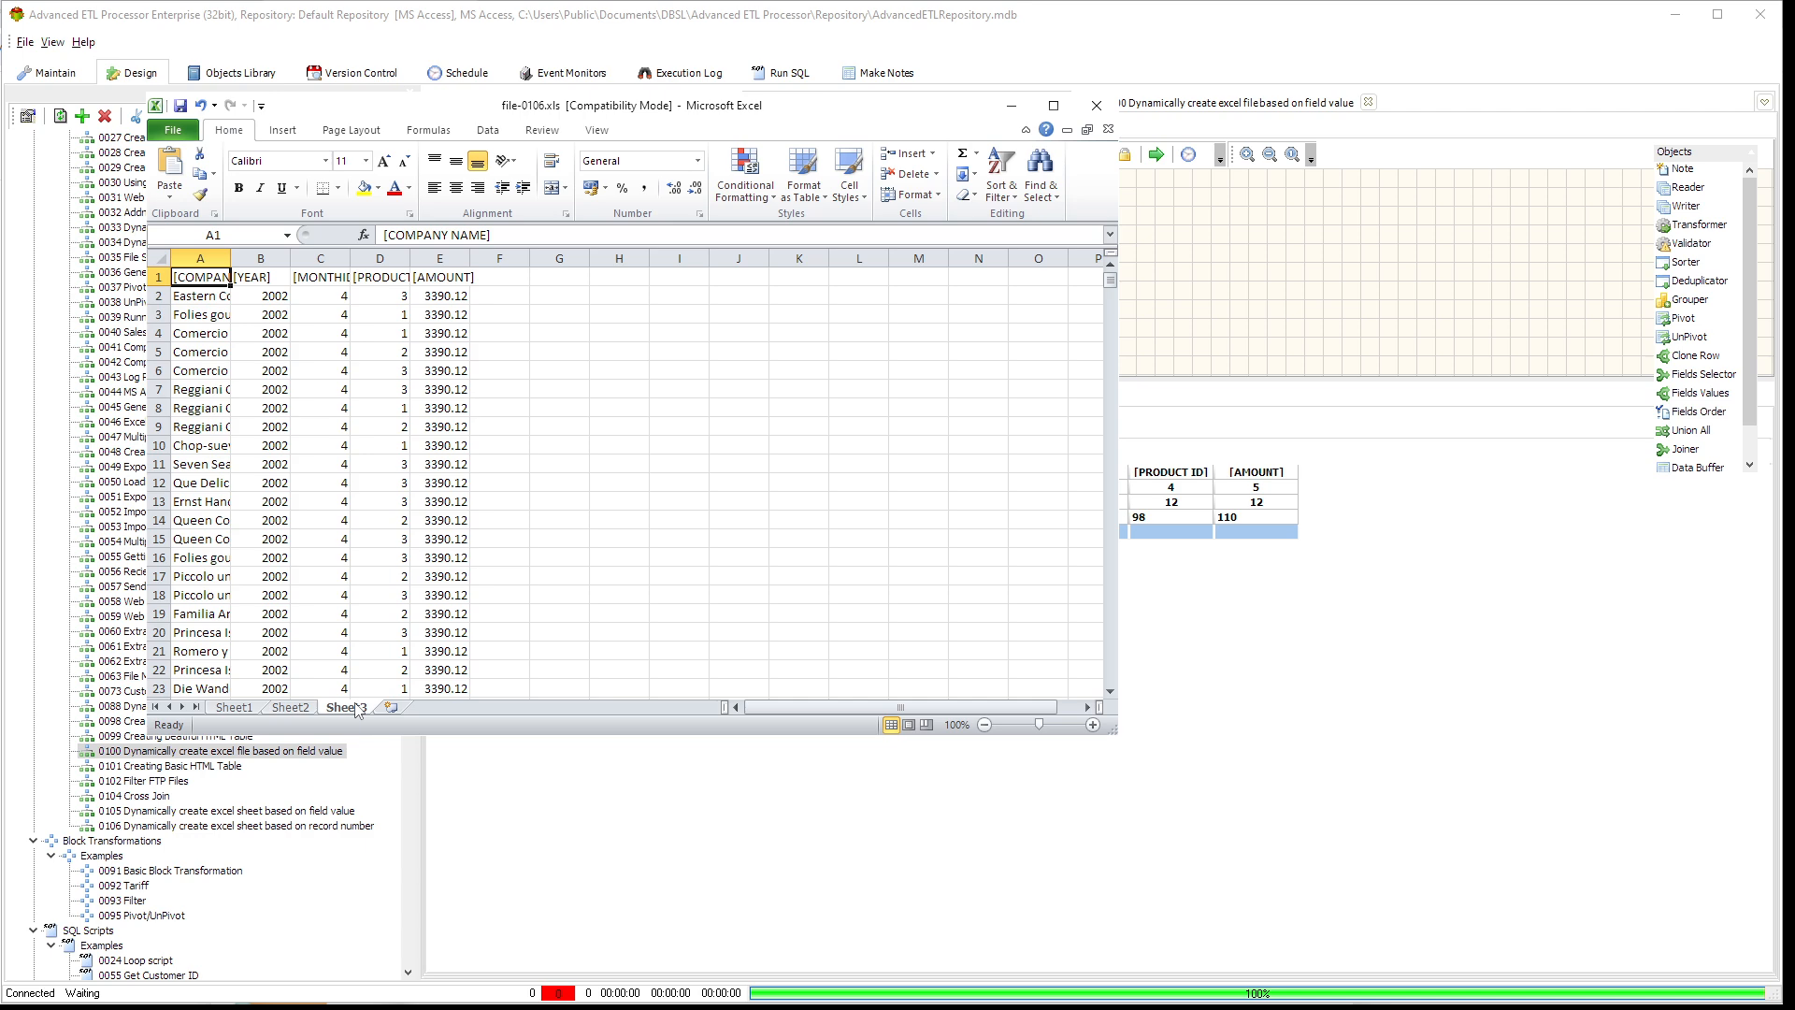
pyautogui.click(291, 707)
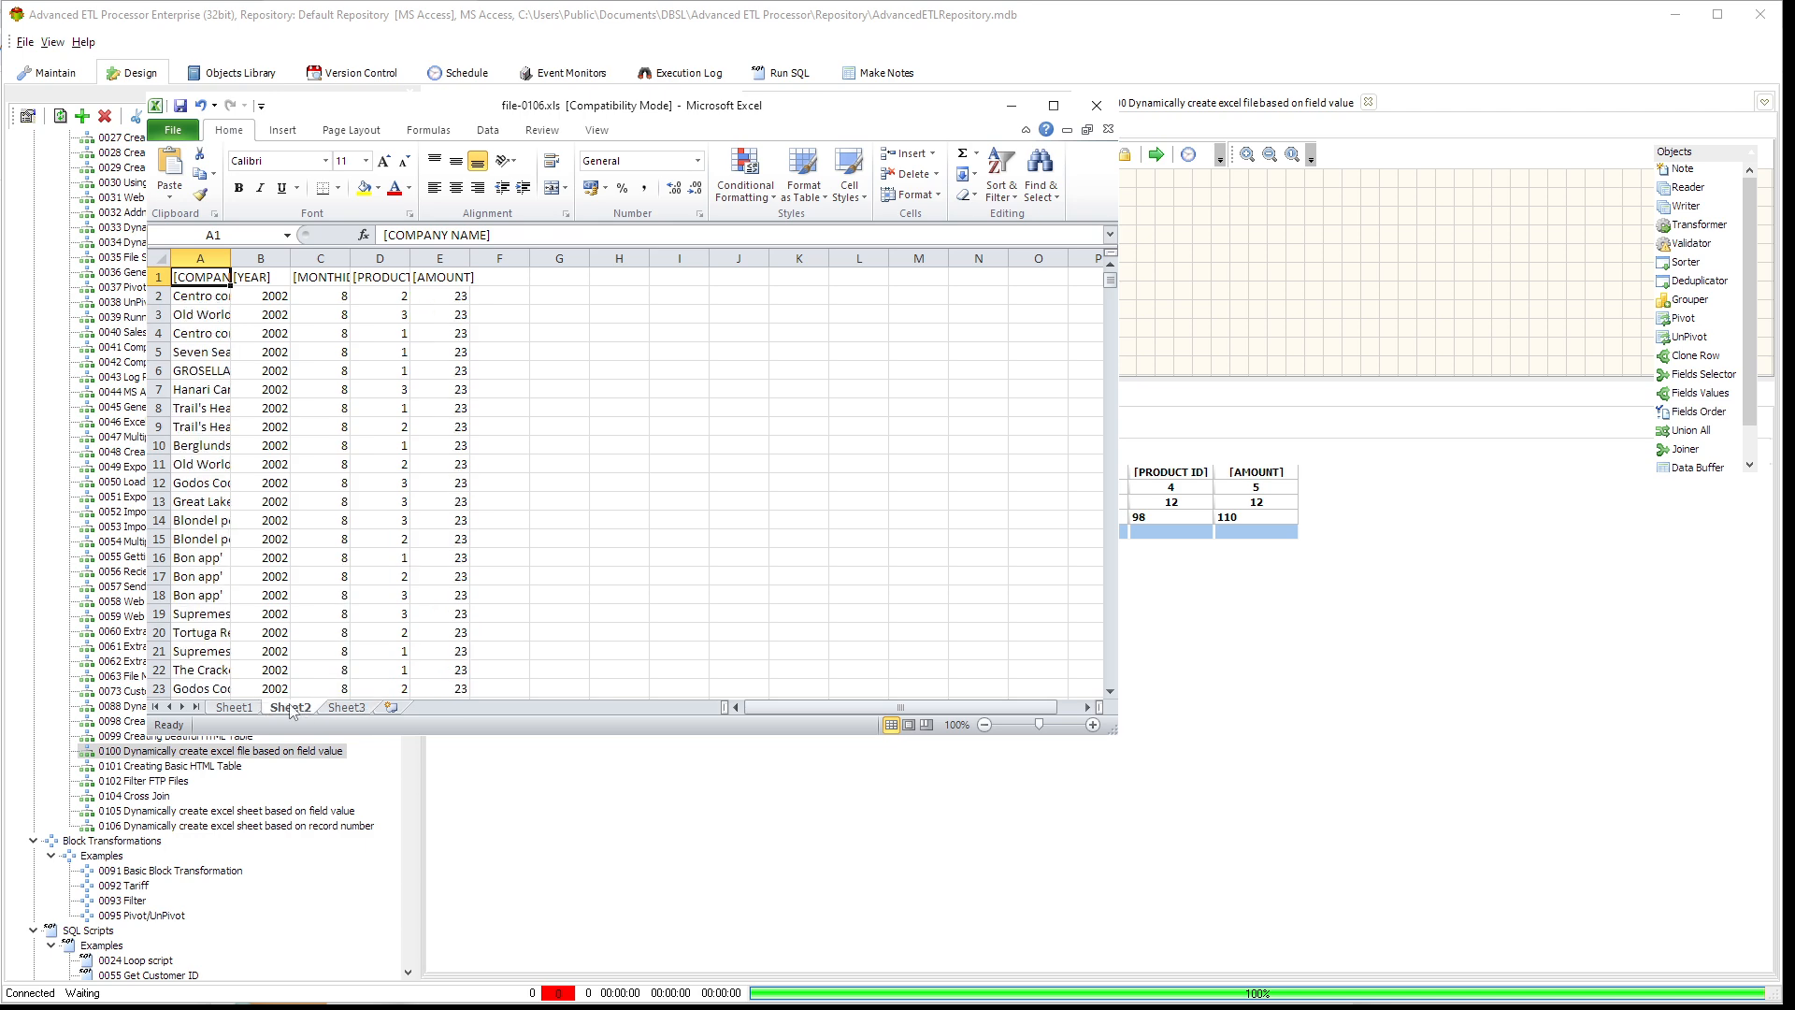
pyautogui.click(236, 708)
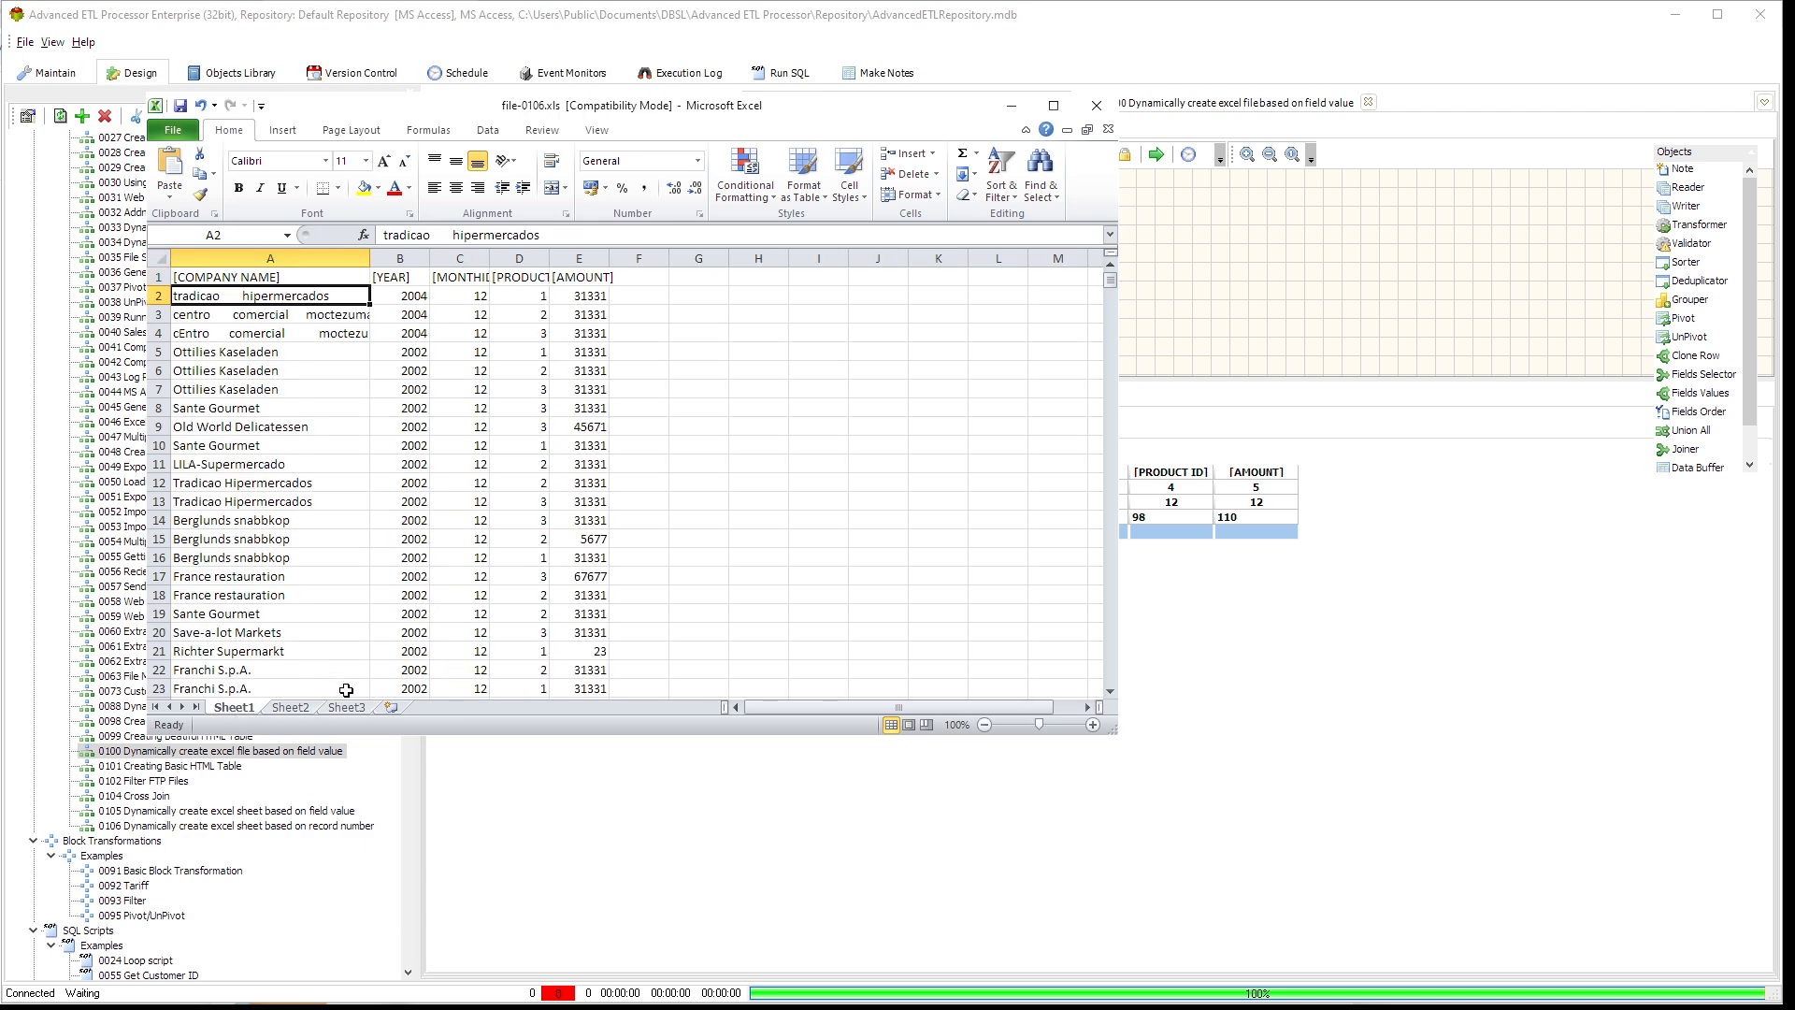
pyautogui.click(1101, 105)
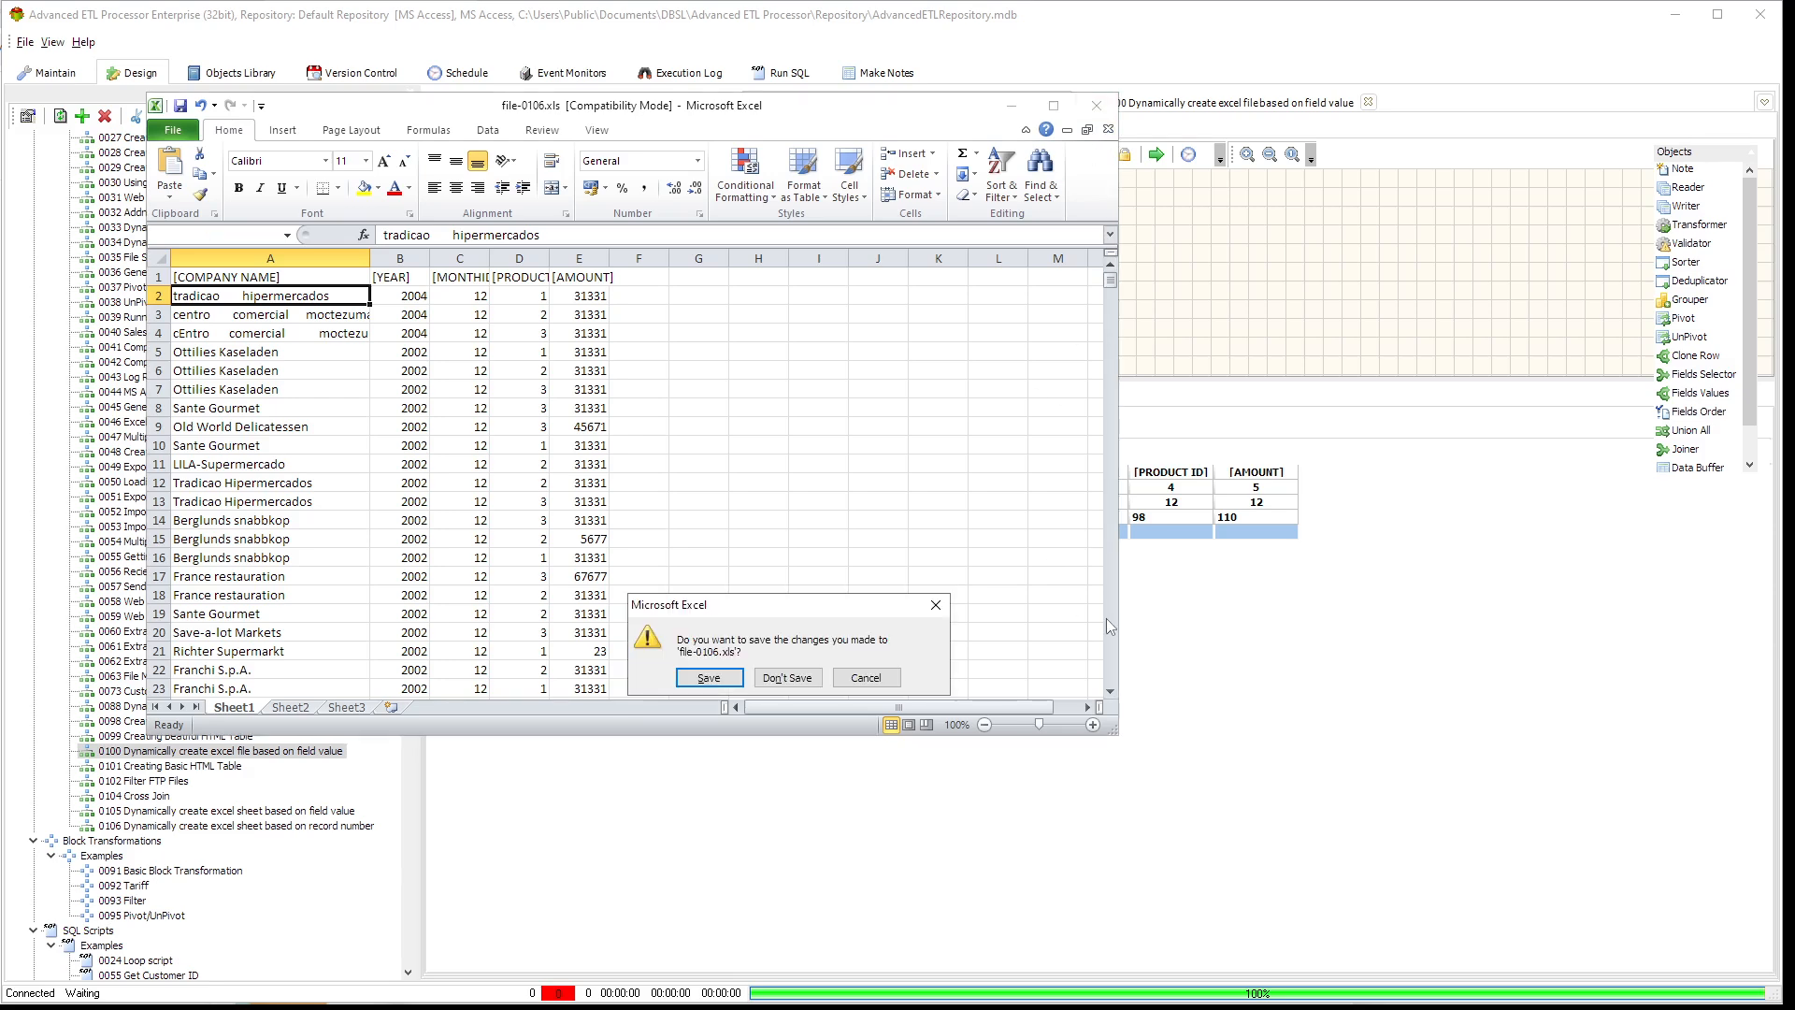
pyautogui.click(818, 685)
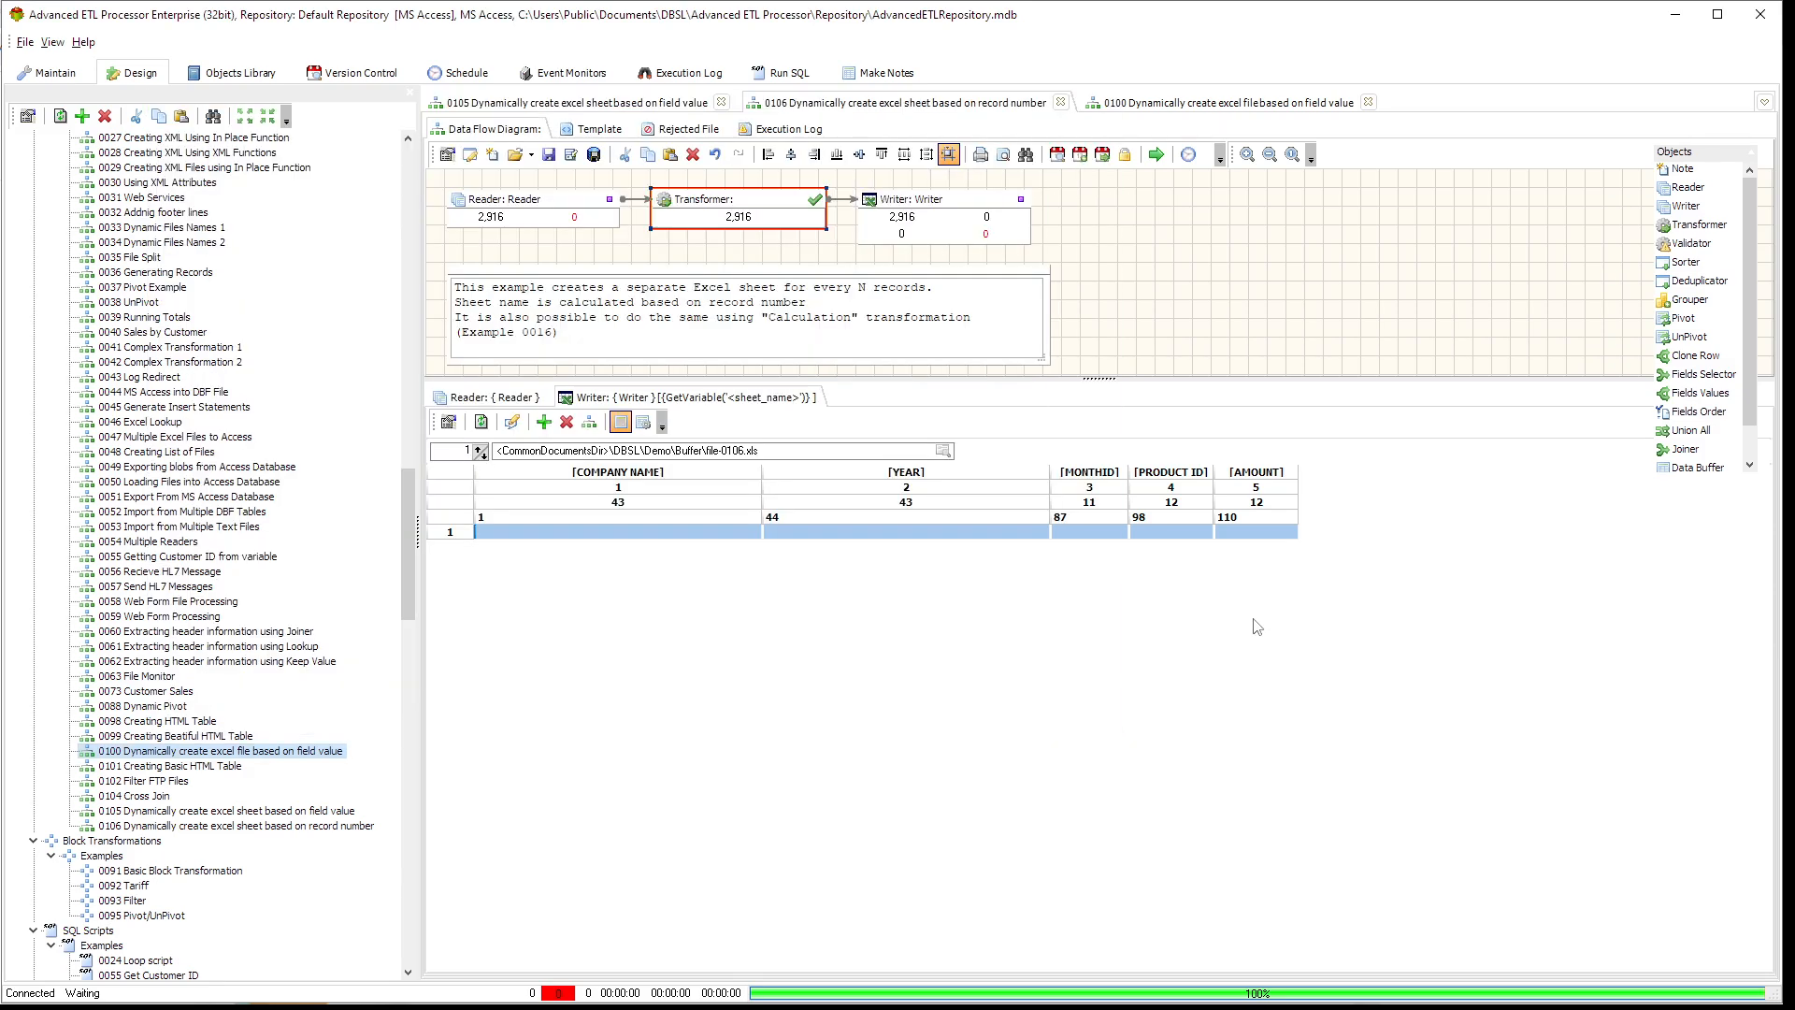